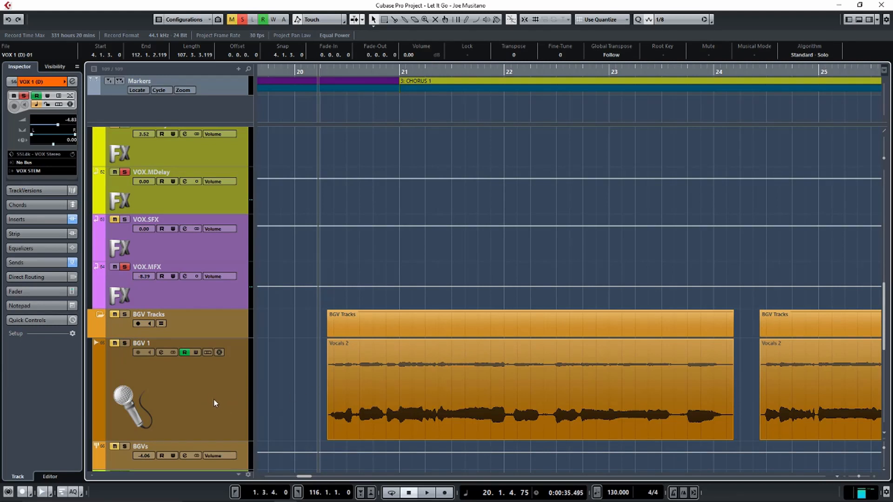
- Move the BGV 1 track directly below VOX 1 (D) and play the soloed lead vocal from bar 20
{"action": "left_click_drag", "start_coordinate": [222, 406], "coordinate": [227, 284]}
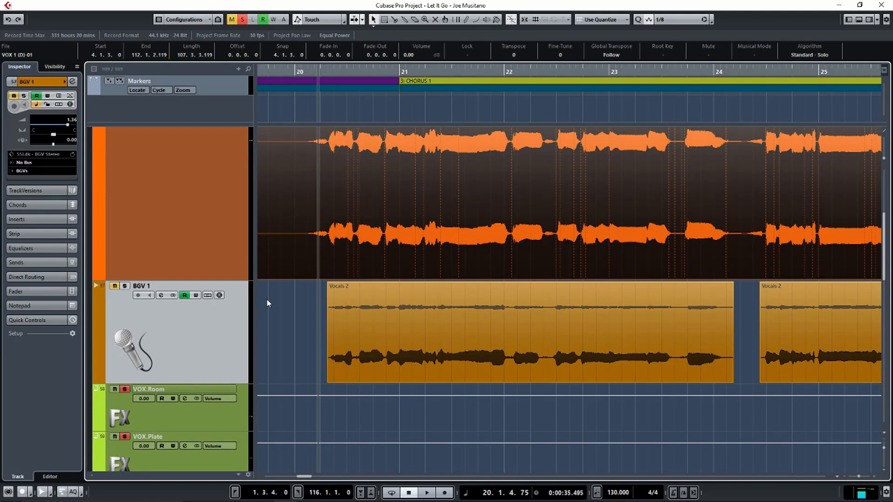
{"action": "scroll", "coordinate": [266, 298], "scroll_direction": "up", "scroll_amount": 2}
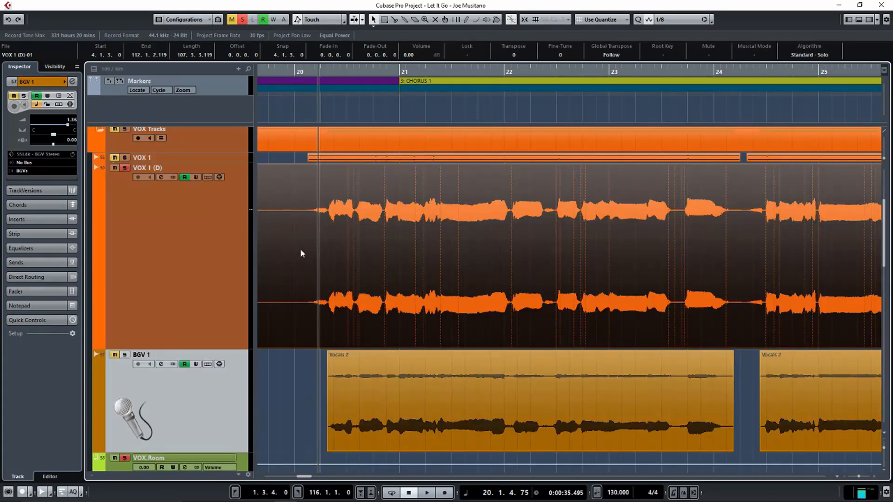
{"action": "key", "text": "space"}
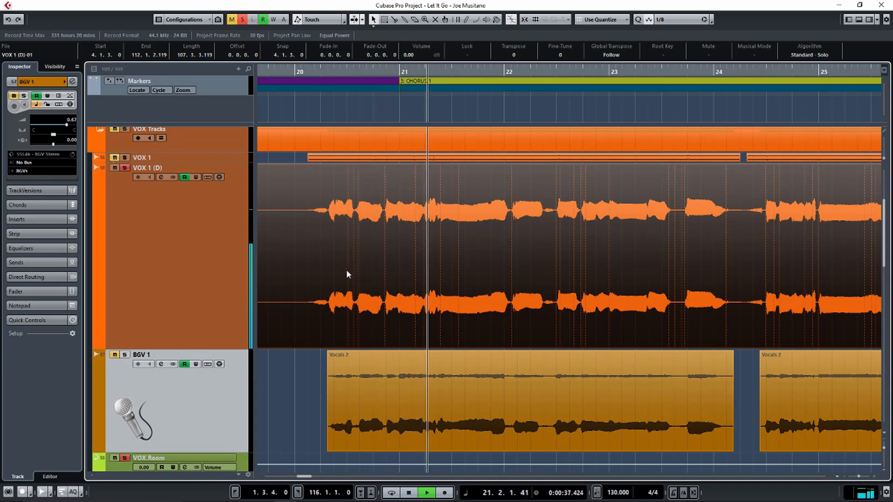
{"action": "key", "text": "space"}
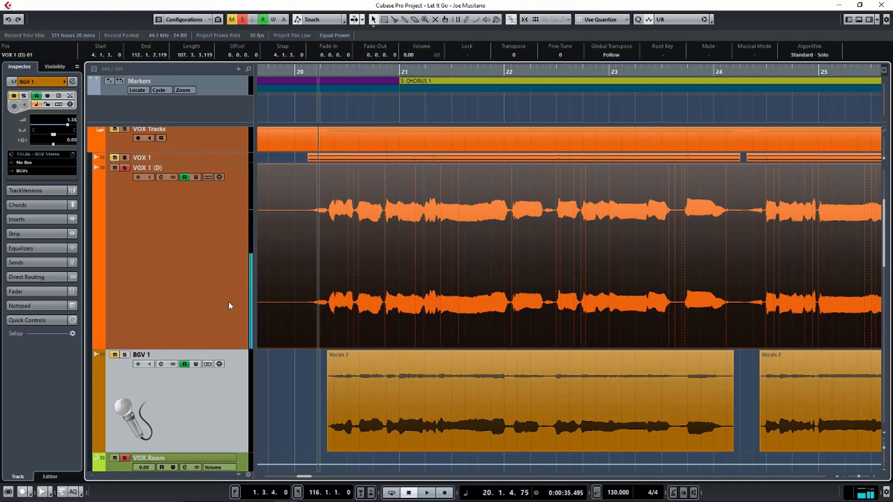
- Solo BGV 1 alongside VOX 1 (D) and listen to both vocals through the start of Chorus 1
{"action": "left_click", "coordinate": [124, 355]}
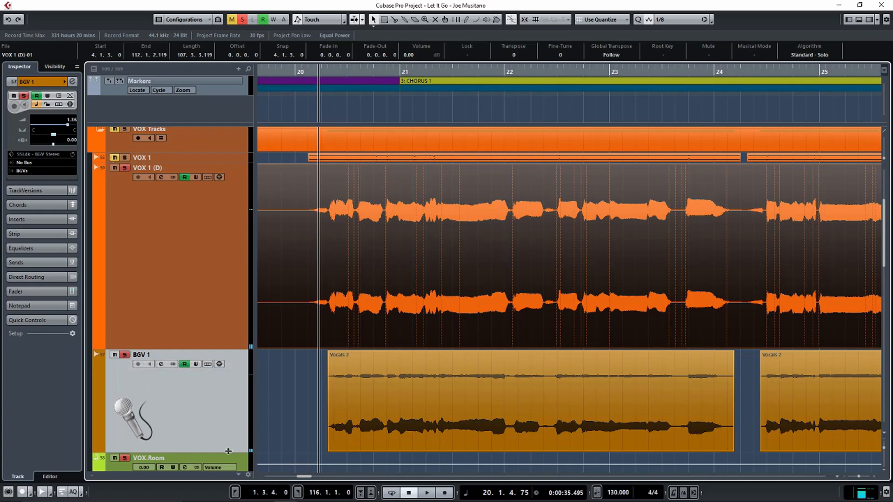
{"action": "key", "text": "space"}
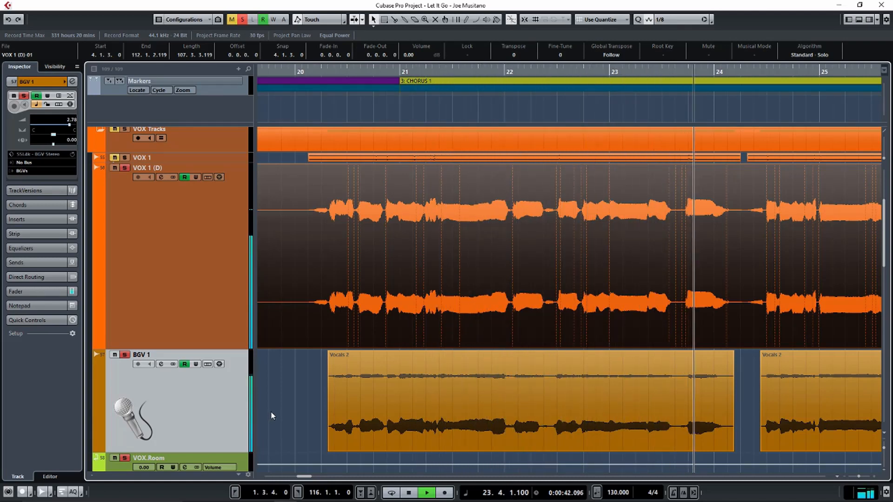
{"action": "key", "text": "space"}
- Open the Vocals 2 event at the start of Chorus 1 in the Sample Editor and examine its VariAudio pitch segments
{"action": "left_click", "coordinate": [365, 411]}
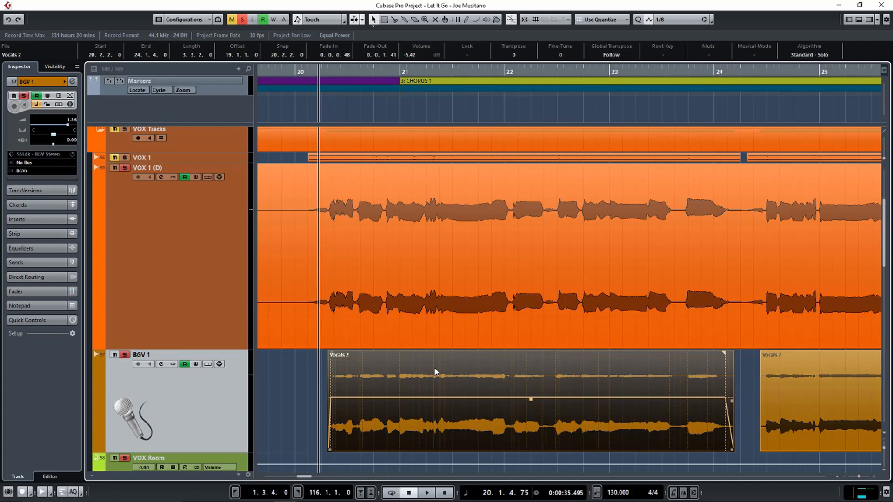
{"action": "double_click", "coordinate": [435, 370]}
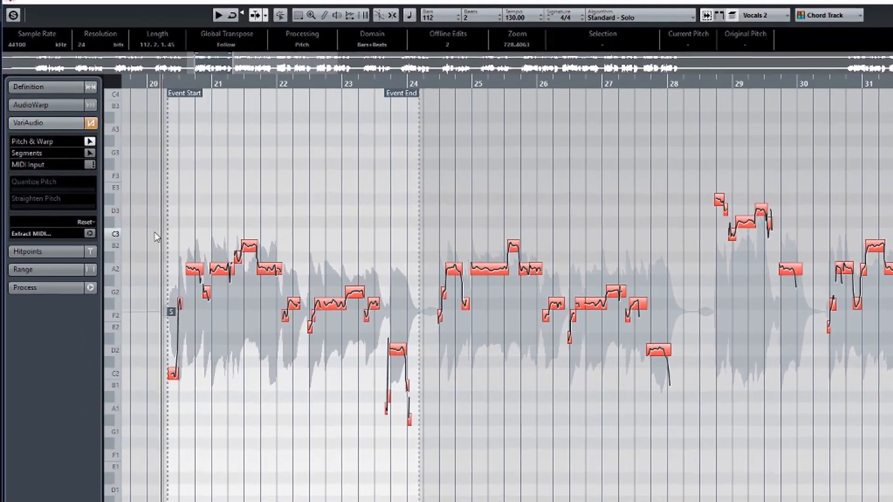
{"action": "left_click_drag", "start_coordinate": [130, 215], "coordinate": [362, 357]}
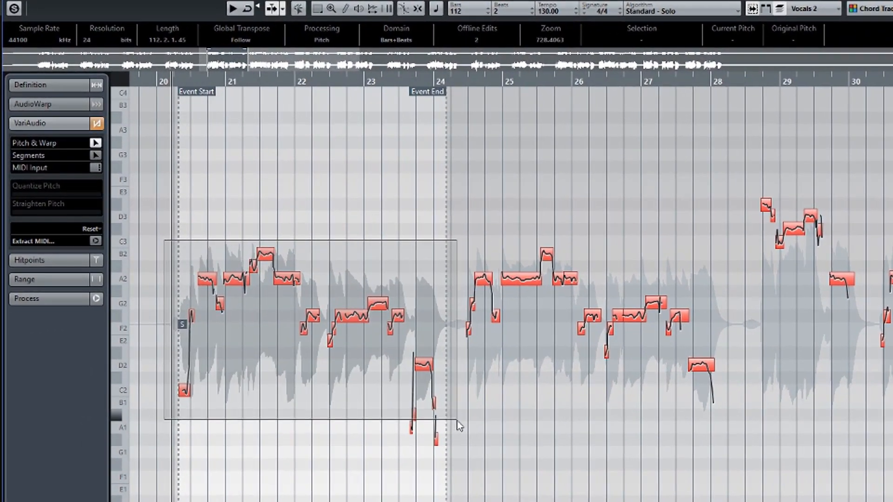
{"action": "left_click_drag", "start_coordinate": [457, 420], "coordinate": [456, 419]}
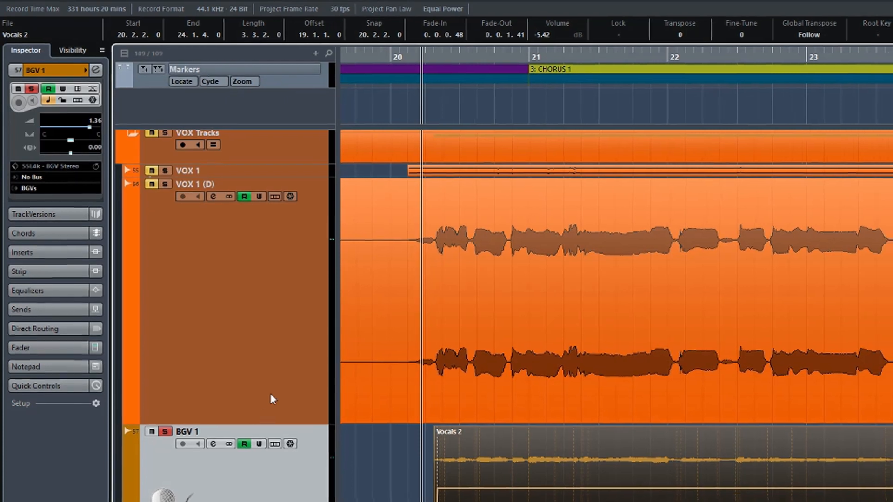
- Play BGV 1 alone from bar 20 and inspect its channel settings
{"action": "key", "text": "space"}
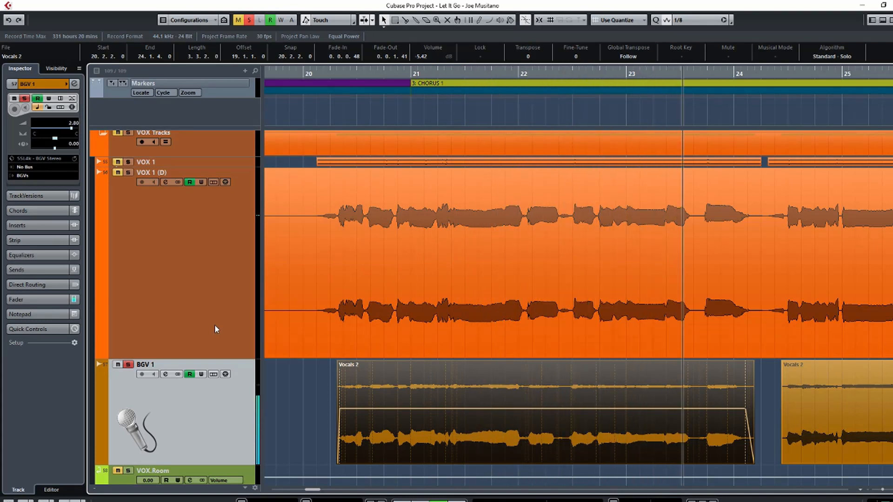
{"action": "key", "text": "space"}
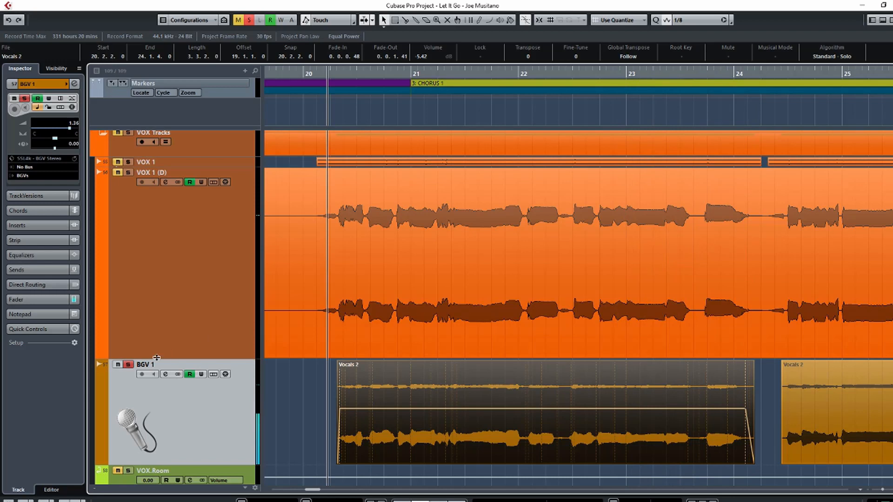
{"action": "left_click", "coordinate": [165, 374]}
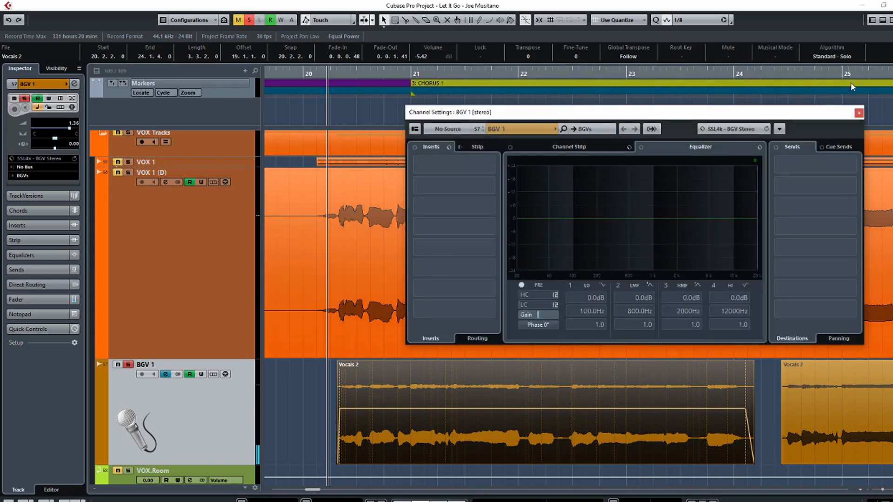
{"action": "left_click", "coordinate": [858, 112]}
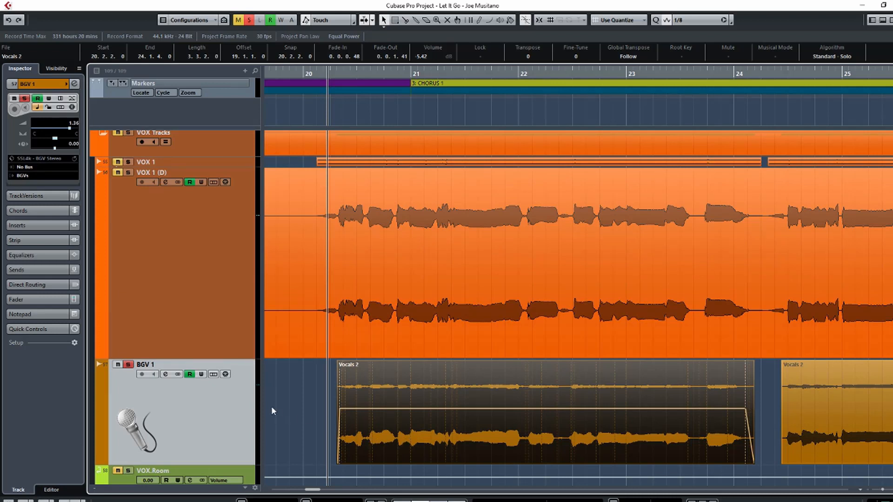
- Solo the VOX 1 (D) track again and play it together with BGV 1
{"action": "left_click", "coordinate": [143, 200]}
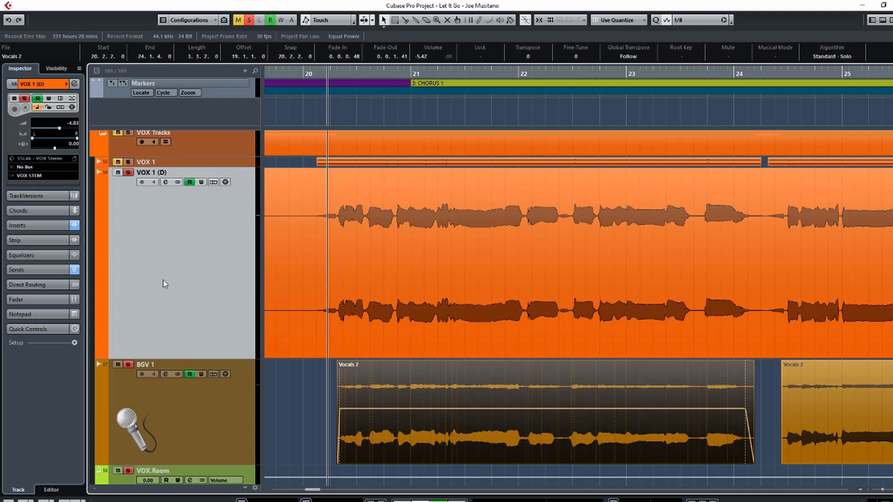
{"action": "key", "text": "space"}
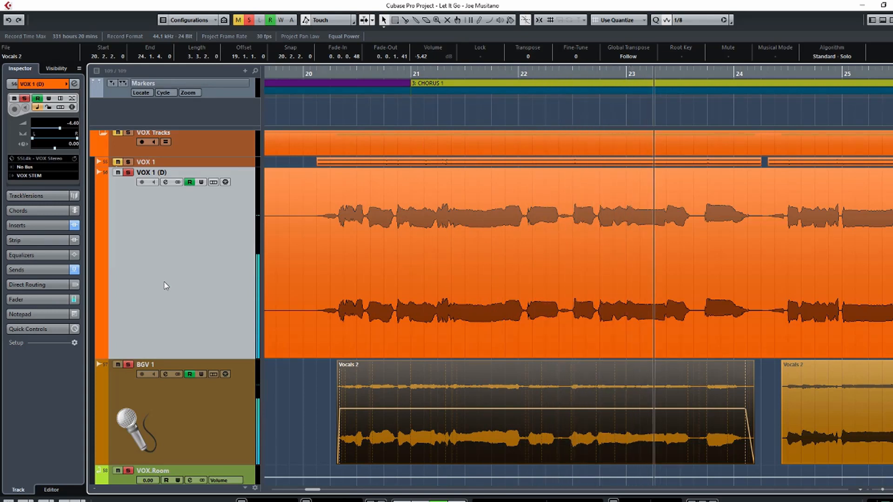
{"action": "key", "text": "space"}
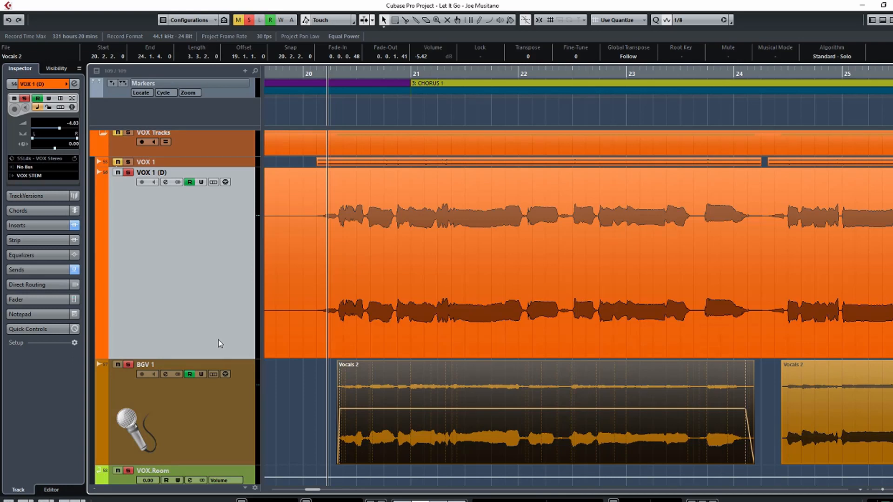
- Duplicate the VOX 1 (D) track and solo the copy
{"action": "scroll", "coordinate": [336, 319], "scroll_direction": "down", "scroll_amount": 4}
{"action": "scroll", "coordinate": [336, 320], "scroll_direction": "down", "scroll_amount": 3}
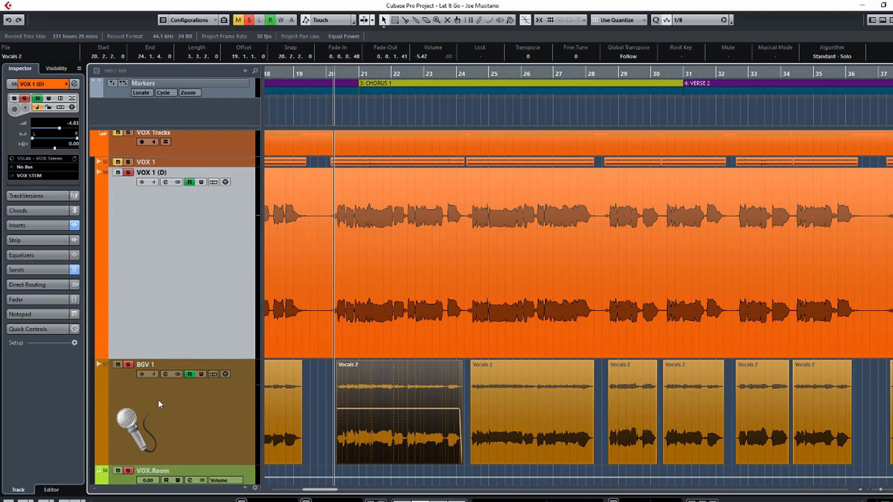
{"action": "scroll", "coordinate": [158, 400], "scroll_direction": "down", "scroll_amount": 2}
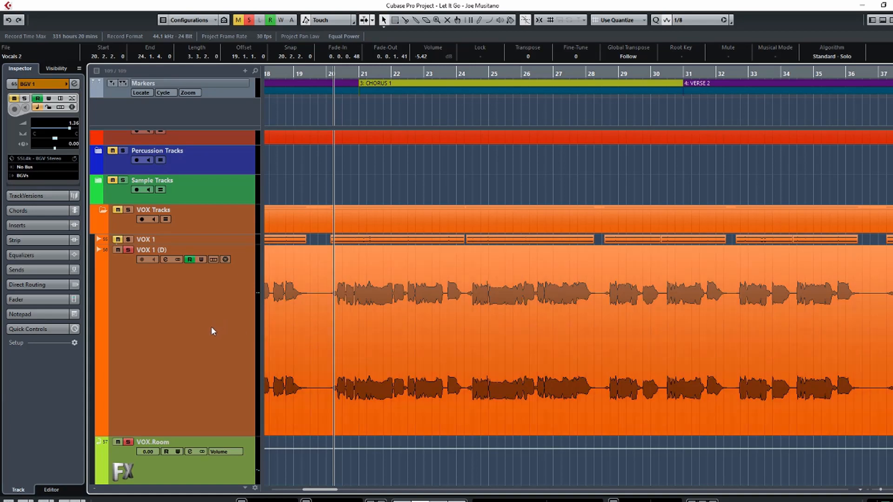
{"action": "left_click", "coordinate": [213, 330]}
{"action": "right_click", "coordinate": [213, 331]}
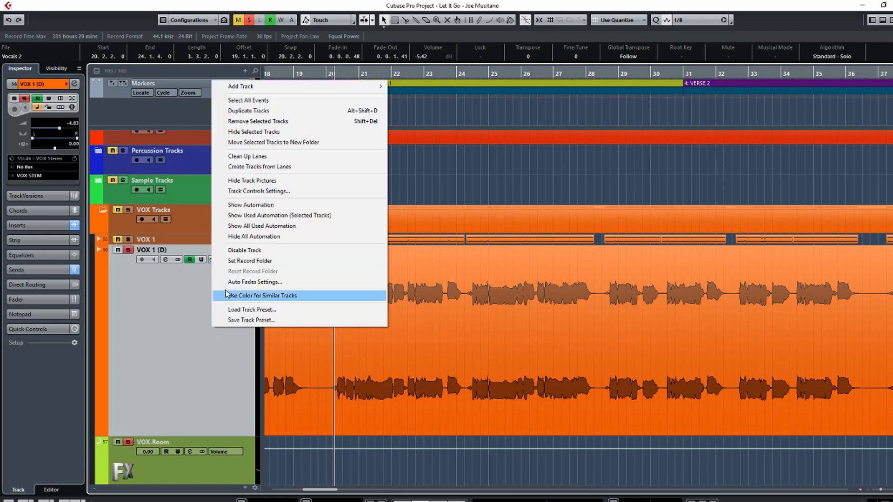
{"action": "left_click", "coordinate": [266, 111]}
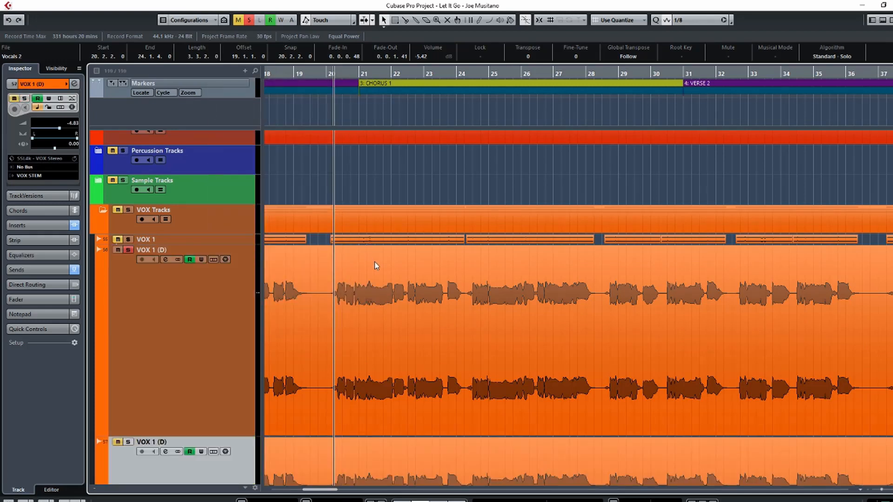
{"action": "scroll", "coordinate": [375, 261], "scroll_direction": "down", "scroll_amount": 5}
{"action": "left_click", "coordinate": [128, 300]}
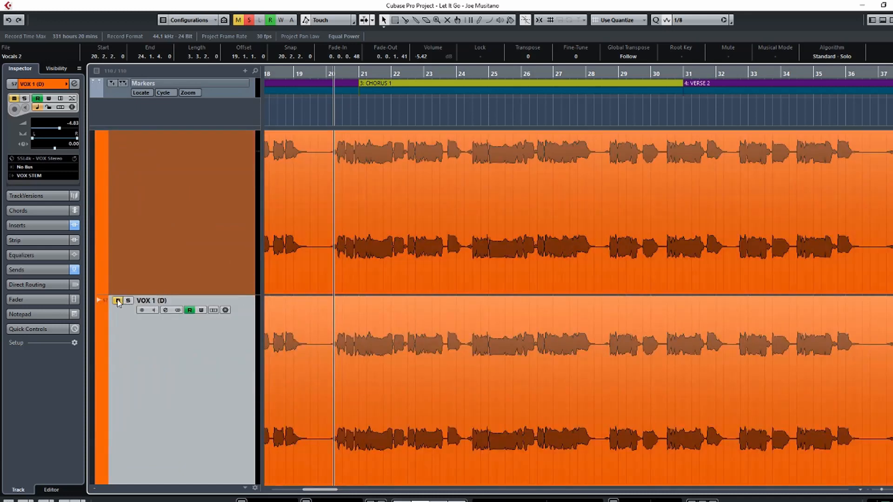
{"action": "left_click", "coordinate": [47, 299]}
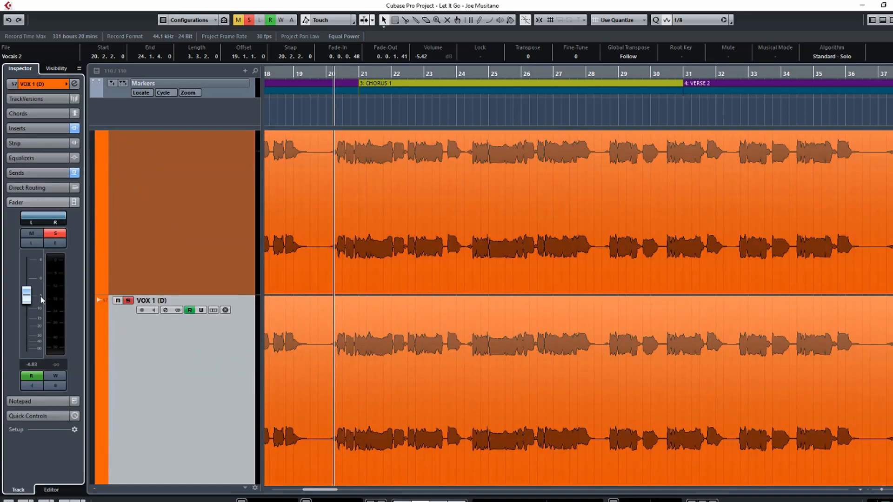
{"action": "left_click_drag", "start_coordinate": [28, 294], "coordinate": [30, 317]}
{"action": "key", "text": "ctrl+z"}
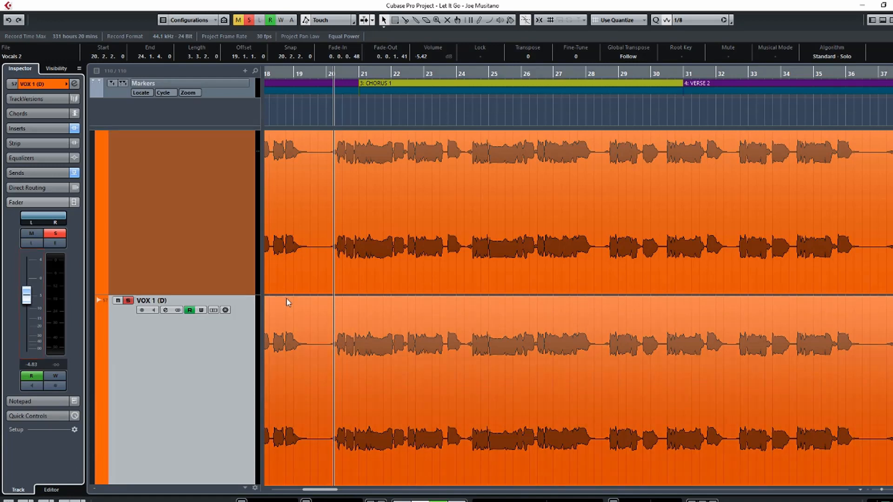
- Play the original and duplicated VOX 1 (D) tracks together and compare their audio events
{"action": "key", "text": "space"}
{"action": "key", "text": "space"}
{"action": "left_click", "coordinate": [385, 362]}
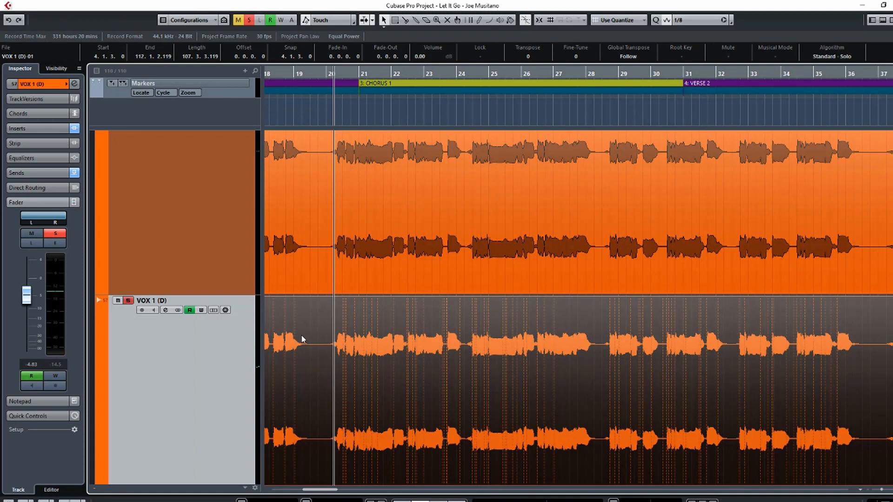
{"action": "left_click", "coordinate": [328, 256]}
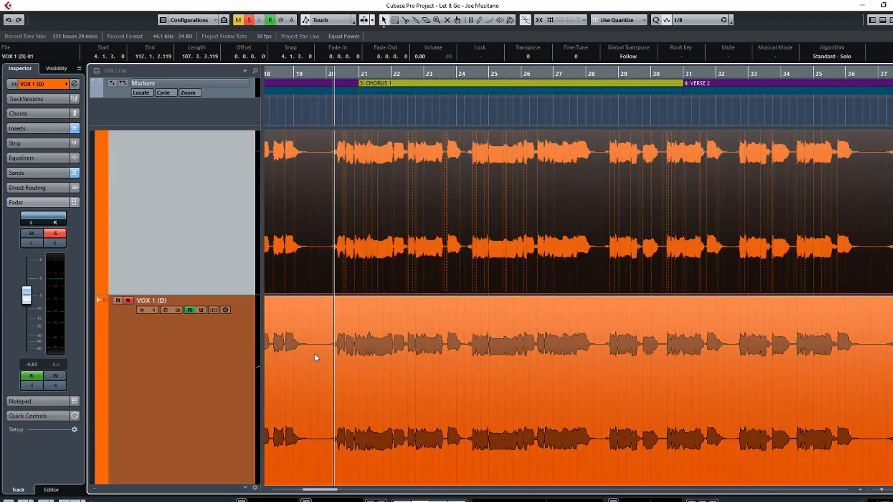
- Bounce the audio event on the duplicated VOX 1 (D) track, replacing the original event there
{"action": "left_click", "coordinate": [315, 353]}
{"action": "right_click", "coordinate": [314, 353]}
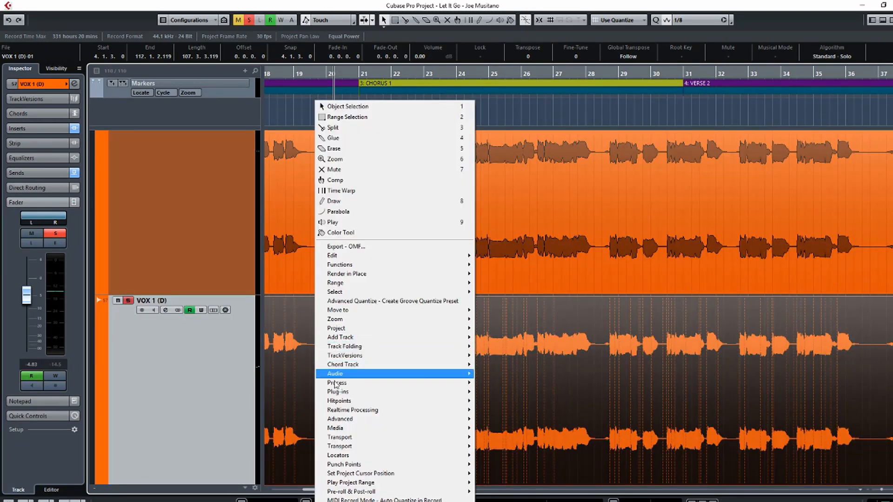
{"action": "mouse_move", "coordinate": [336, 376]}
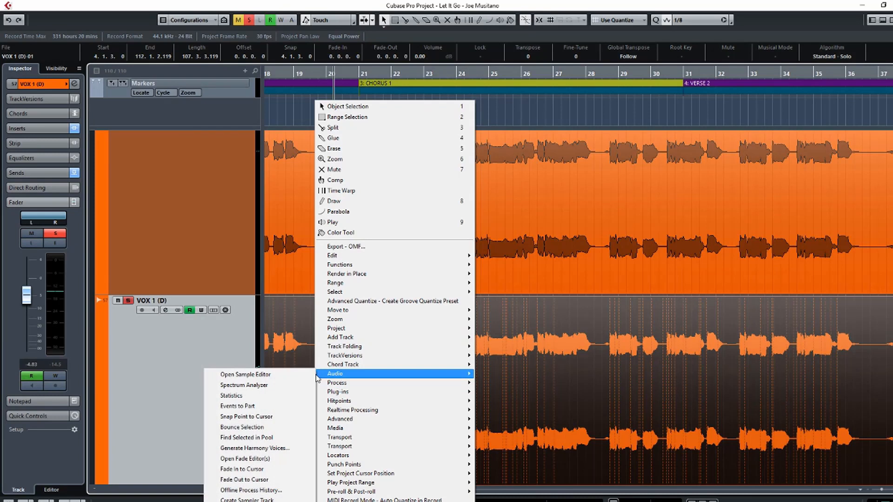
{"action": "left_click", "coordinate": [252, 427]}
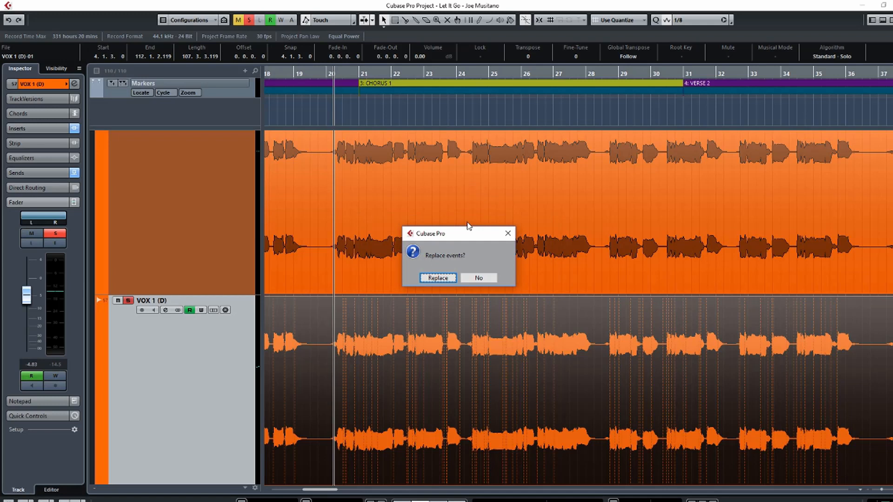
{"action": "left_click", "coordinate": [438, 278]}
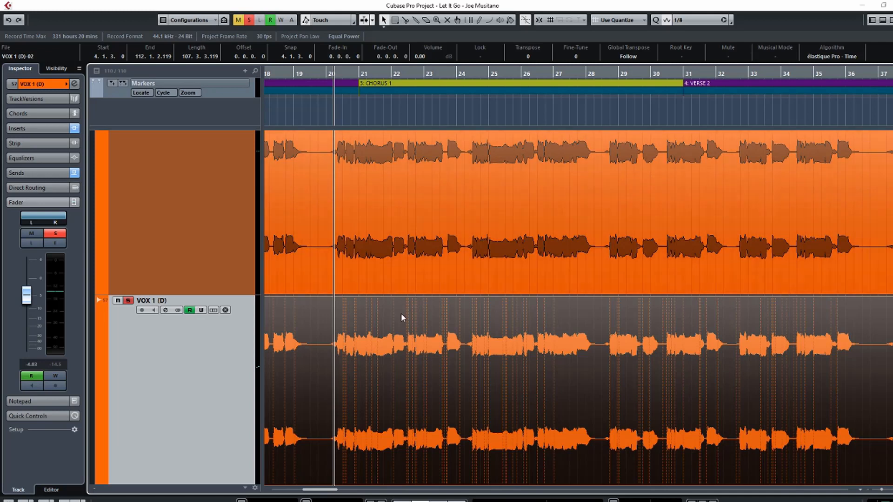
- Open the bounced VOX 1 (D)-02 event in the Sample Editor and activate VariAudio Pitch & Warp
{"action": "double_click", "coordinate": [390, 355]}
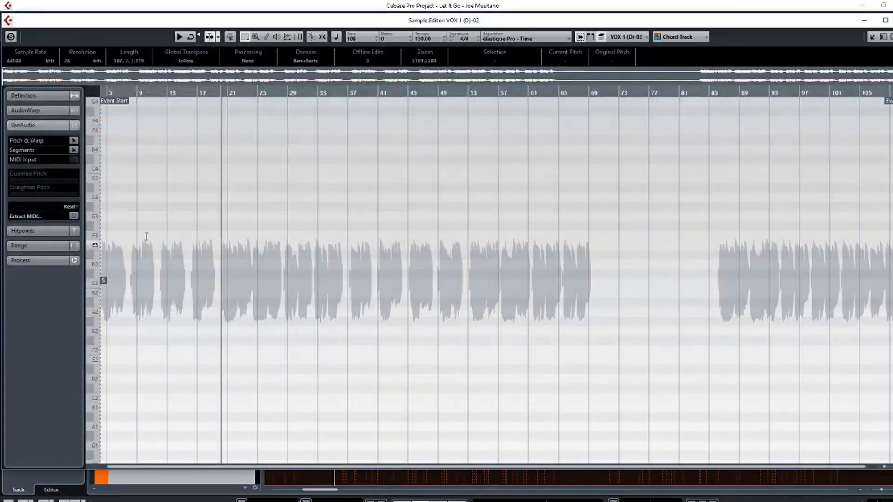
{"action": "left_click", "coordinate": [73, 140]}
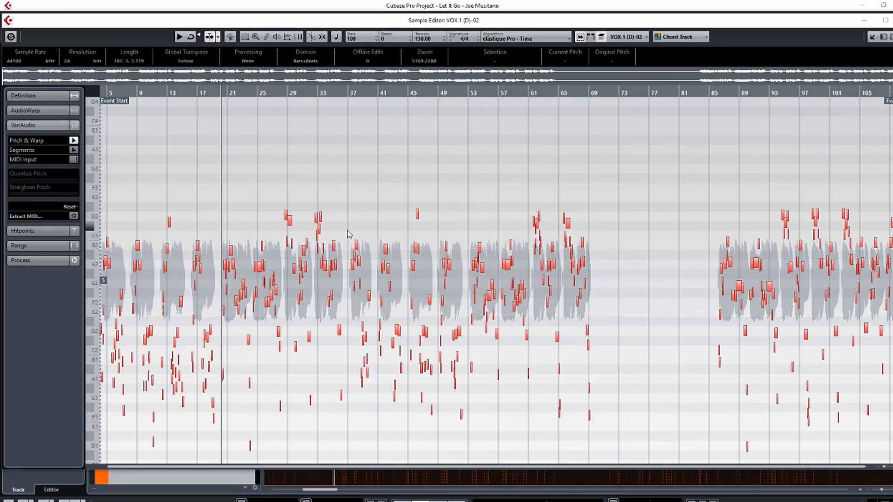
- Select the vocal segments between bars 20 and 24 and apply partial Quantize Pitch and Straighten Pitch to them
{"action": "scroll", "coordinate": [348, 234], "scroll_direction": "up", "scroll_amount": 8}
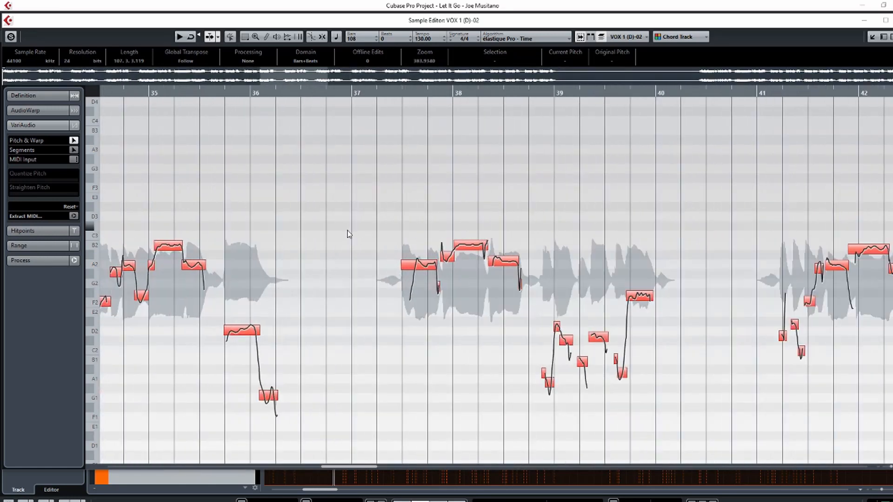
{"action": "key", "text": "space"}
{"action": "key", "text": "space"}
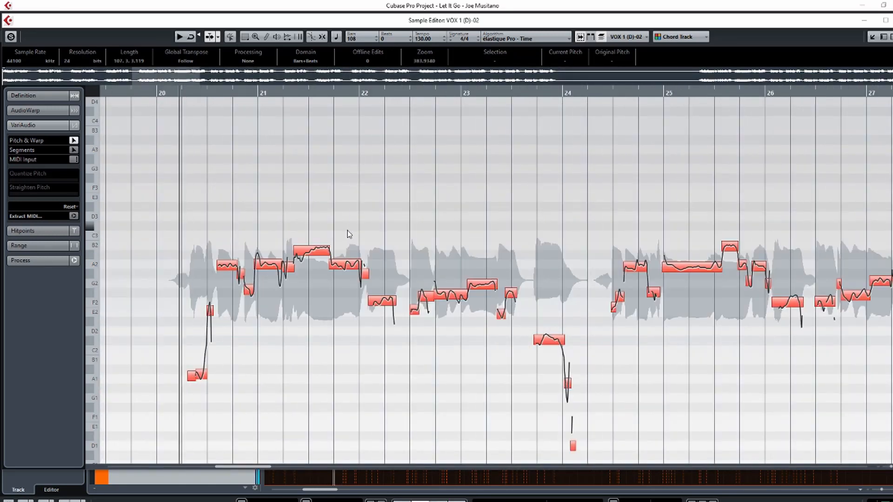
{"action": "scroll", "coordinate": [348, 233], "scroll_direction": "down", "scroll_amount": 1}
{"action": "left_click_drag", "start_coordinate": [123, 237], "coordinate": [655, 408]}
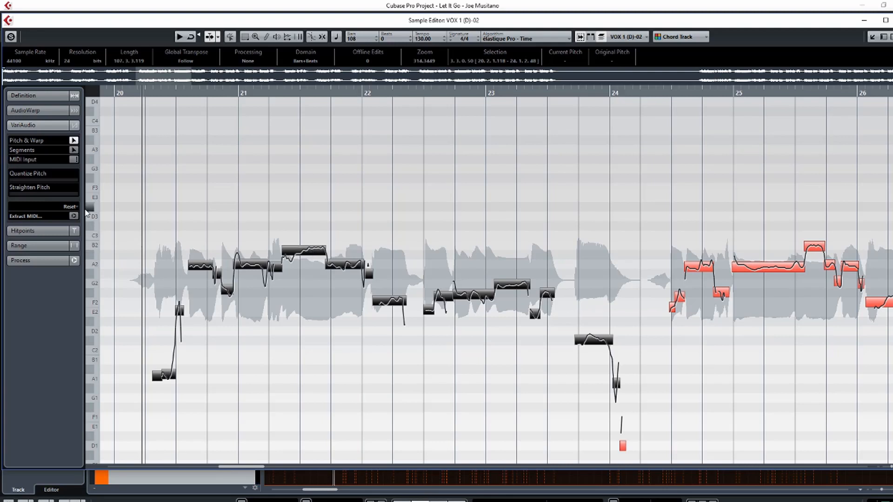
{"action": "left_click_drag", "start_coordinate": [63, 179], "coordinate": [36, 194]}
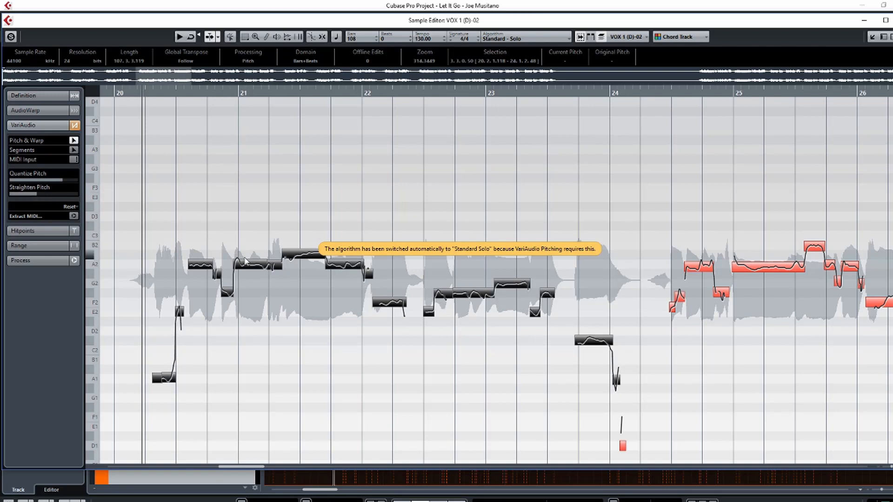
- Transpose the selected segments up until the highest sits at C3, then try it at B2 during playback
{"action": "left_click", "coordinate": [294, 257]}
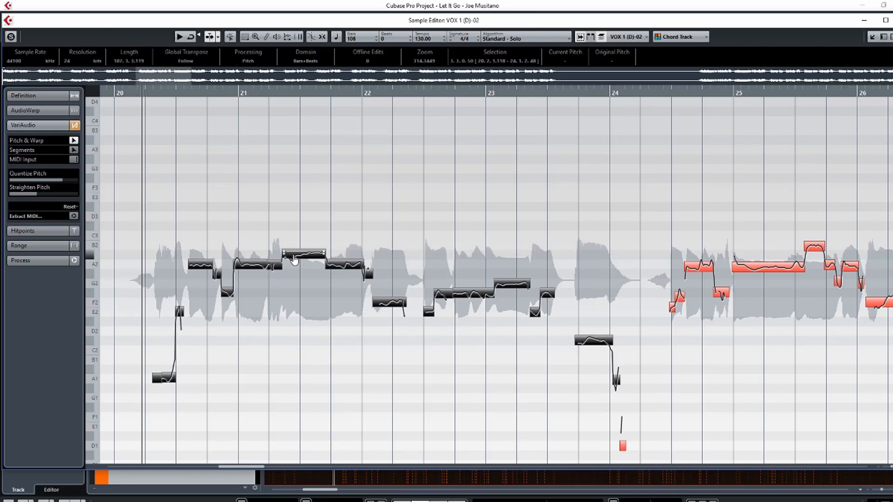
{"action": "left_click_drag", "start_coordinate": [294, 257], "coordinate": [296, 241]}
{"action": "key", "text": "space"}
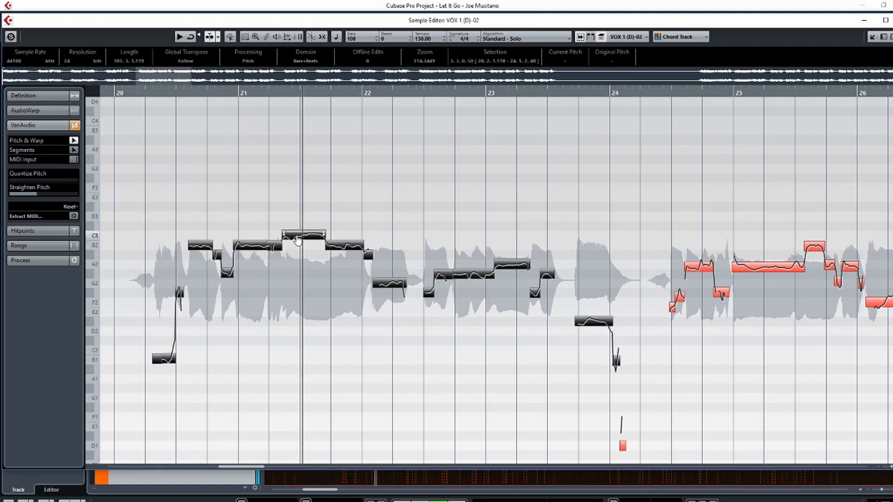
{"action": "left_click_drag", "start_coordinate": [298, 241], "coordinate": [300, 251]}
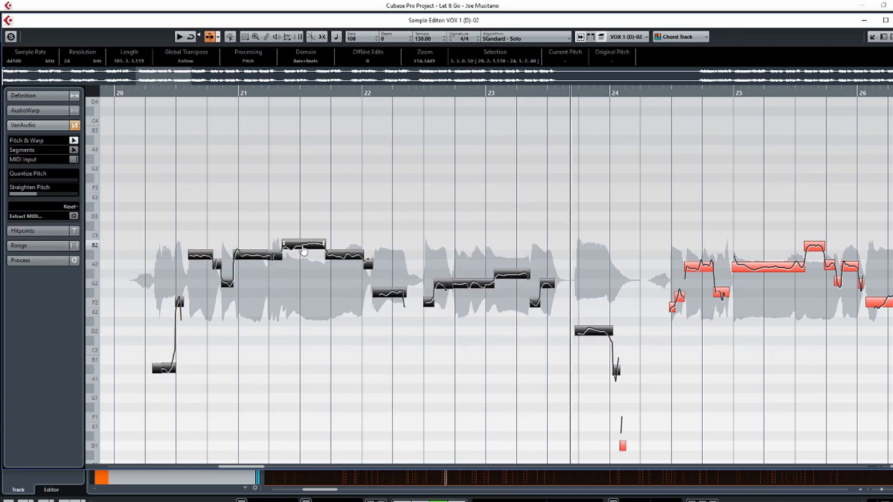
{"action": "key", "text": "space"}
- Lower the selected segments in semitone steps until the highest sits at A2, auditioning the phrase after each shift
{"action": "left_click", "coordinate": [304, 256]}
{"action": "left_click_drag", "start_coordinate": [303, 256], "coordinate": [303, 264]}
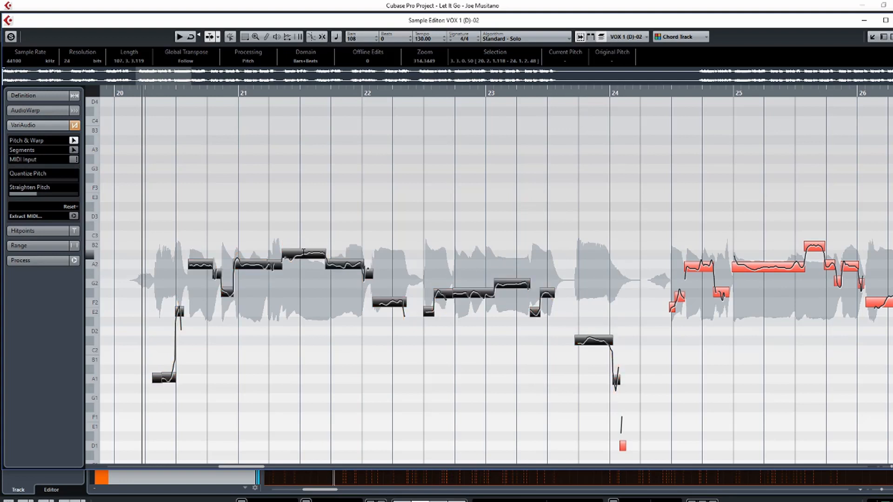
{"action": "key", "text": "space"}
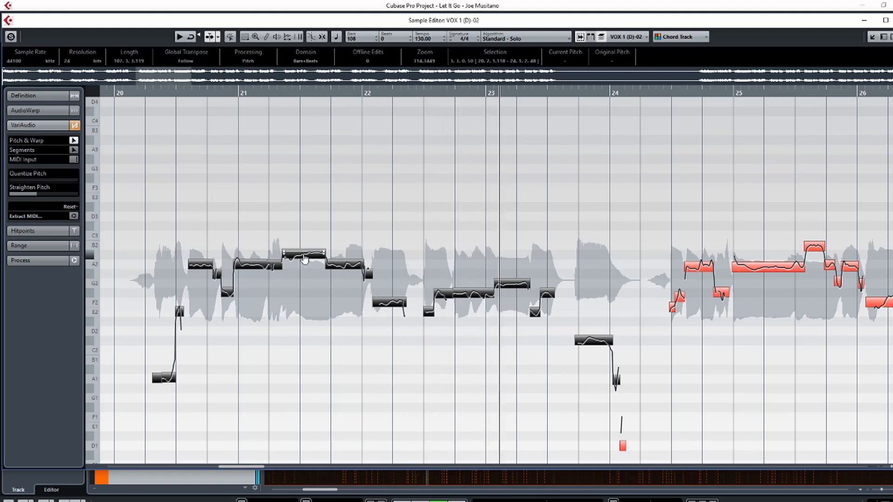
{"action": "key", "text": "space"}
{"action": "left_click_drag", "start_coordinate": [305, 255], "coordinate": [304, 260]}
{"action": "key", "text": "space"}
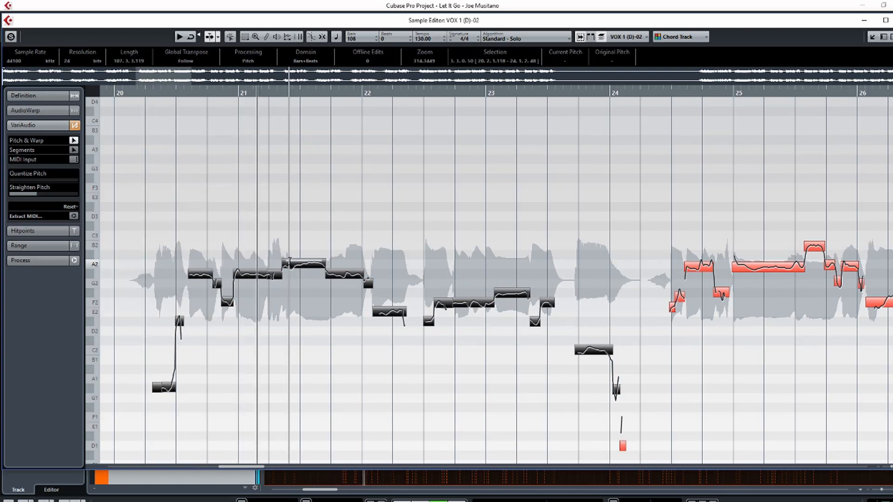
{"action": "key", "text": "space"}
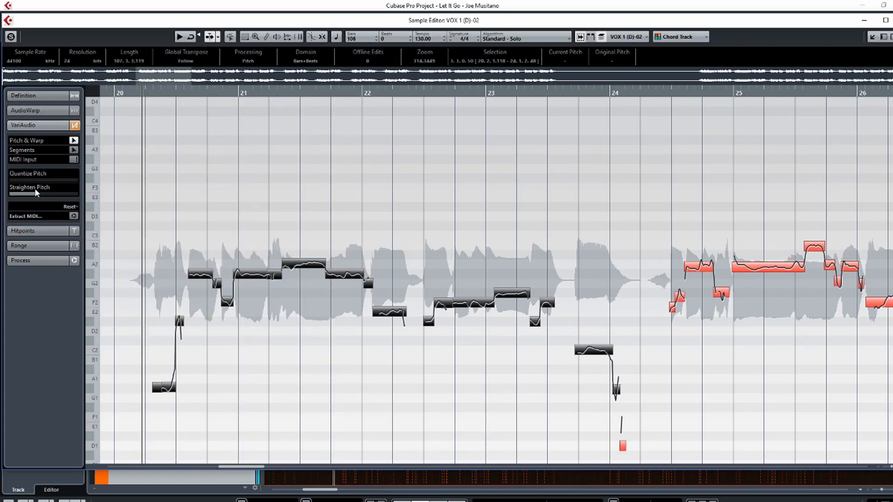
- Reset the Pitch + Warp changes on the selected segments and play the phrase from bar 20
{"action": "left_click", "coordinate": [71, 208]}
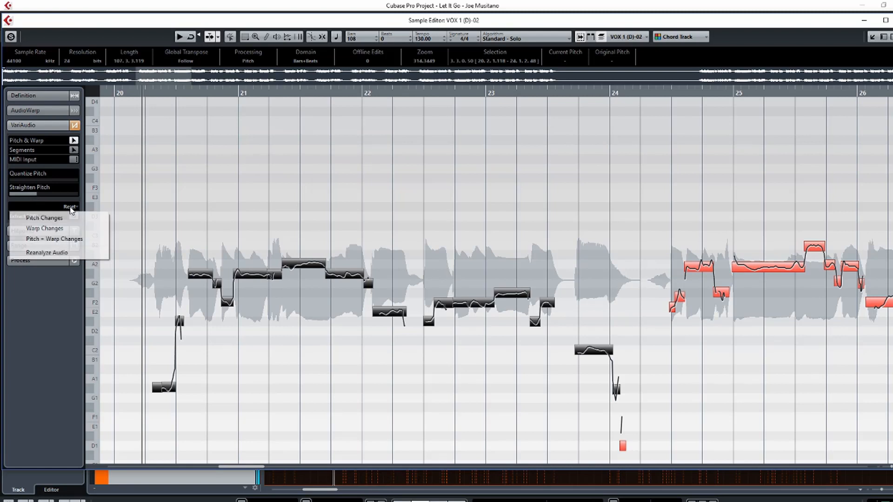
{"action": "left_click", "coordinate": [64, 239]}
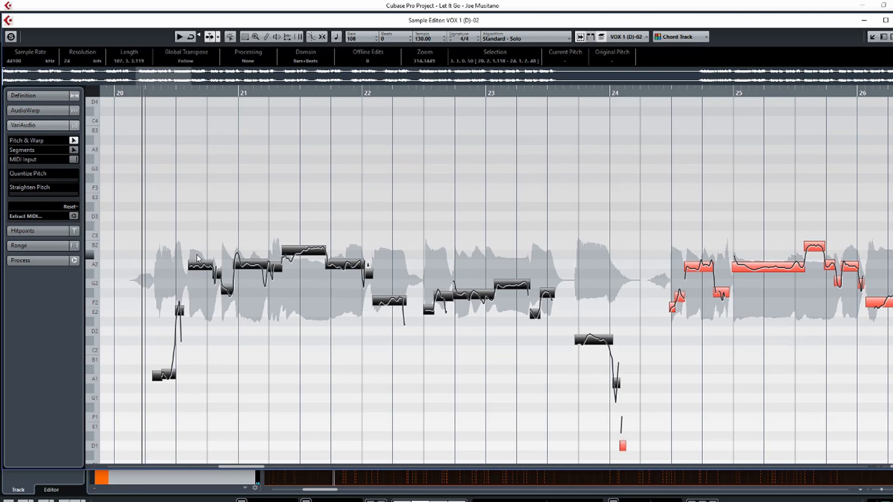
{"action": "key", "text": "space"}
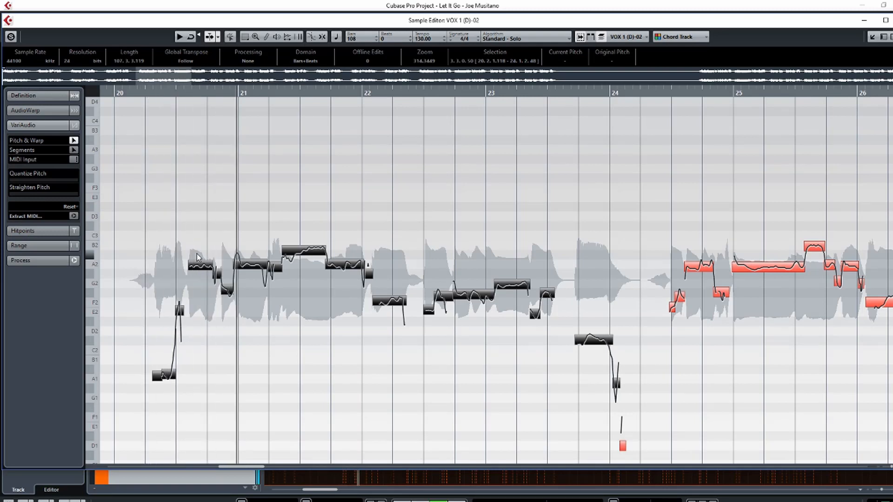
{"action": "key", "text": "space"}
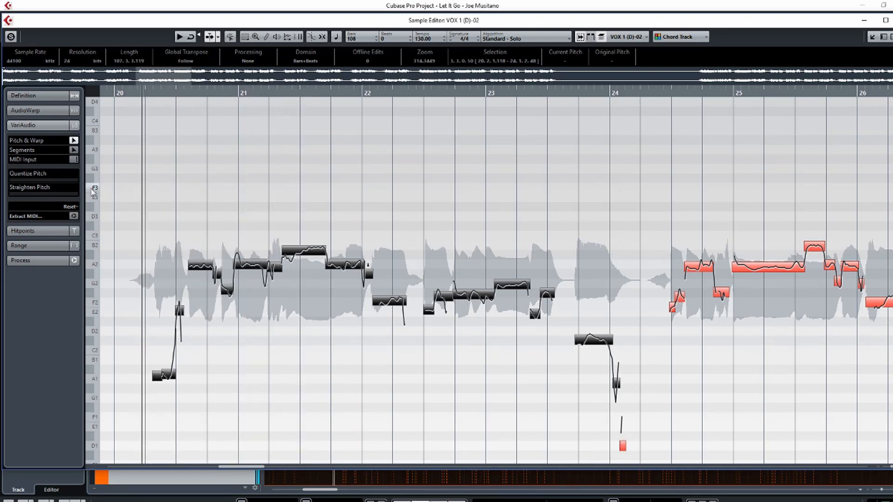
- Reapply Quantize Pitch at a high amount and Straighten Pitch at a moderate amount to the selected segments
{"action": "left_click", "coordinate": [65, 179]}
{"action": "left_click_drag", "start_coordinate": [65, 180], "coordinate": [66, 180]}
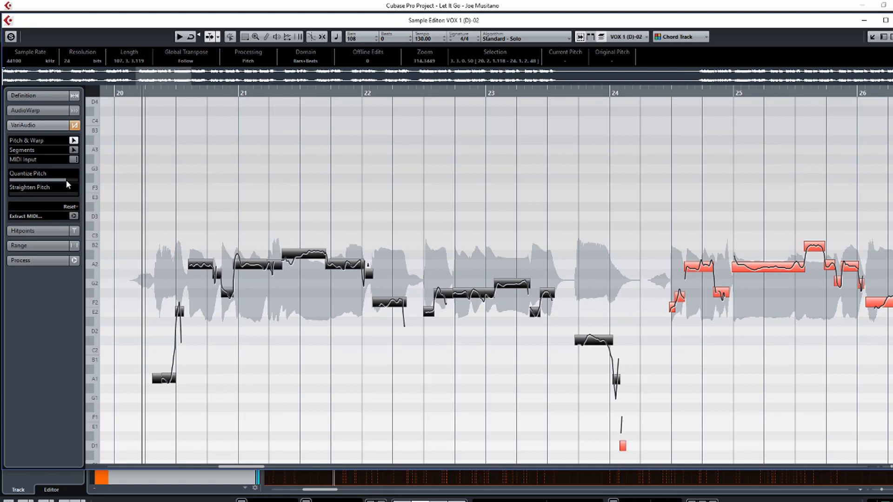
{"action": "left_click", "coordinate": [39, 196]}
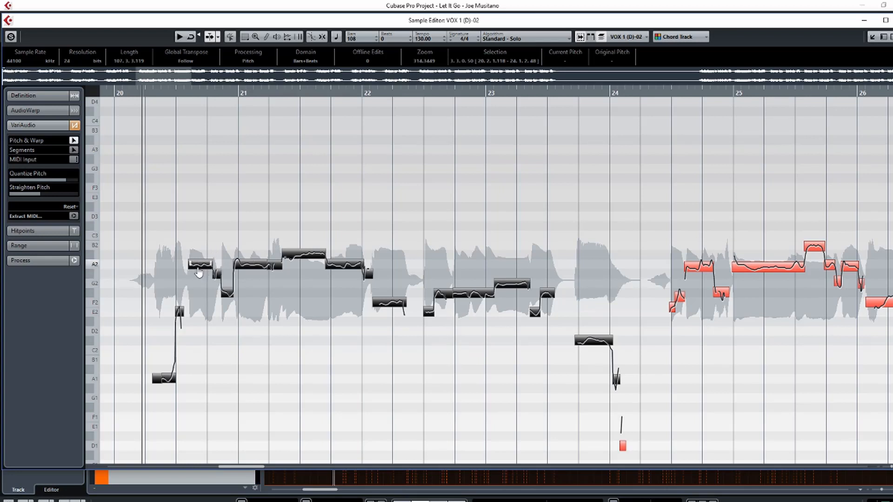
- Detune the selected segments slightly upward by less than a semitone, audition the phrase, and reset their VariAudio changes
{"action": "left_click_drag", "start_coordinate": [199, 273], "coordinate": [200, 265]}
{"action": "left_click_drag", "start_coordinate": [299, 257], "coordinate": [301, 260]}
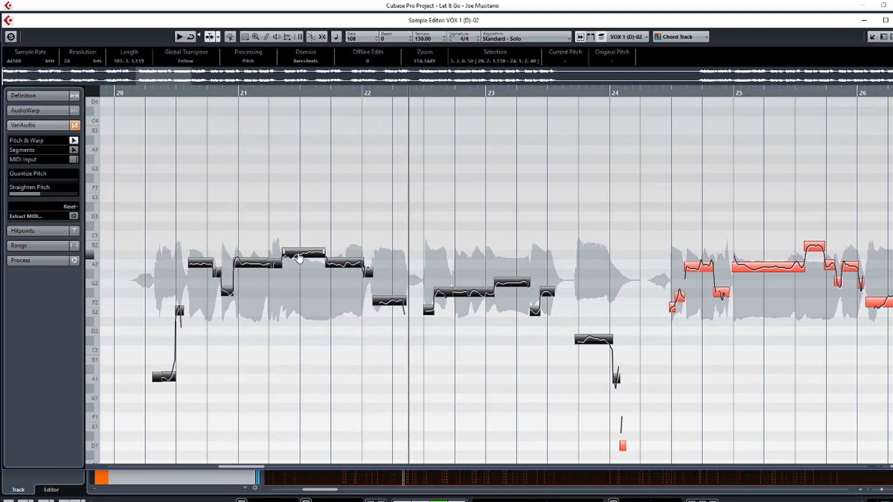
{"action": "key", "text": "space"}
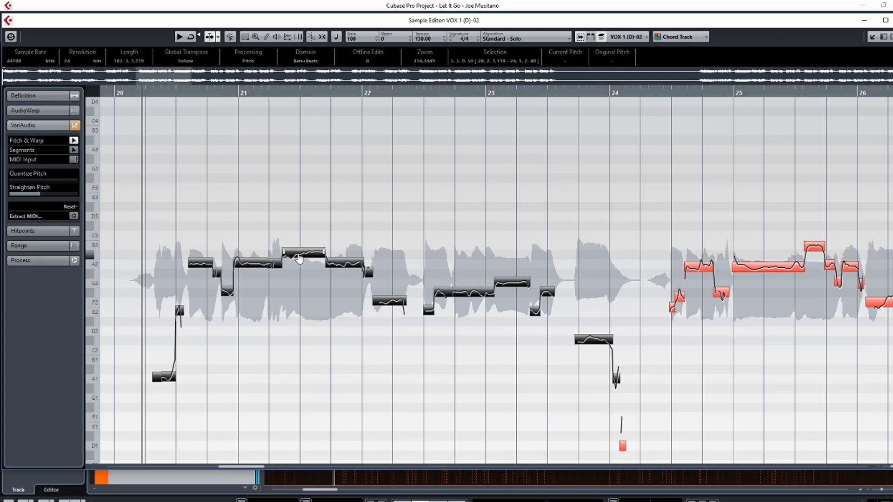
{"action": "left_click_drag", "start_coordinate": [299, 259], "coordinate": [299, 256]}
{"action": "key", "text": "space"}
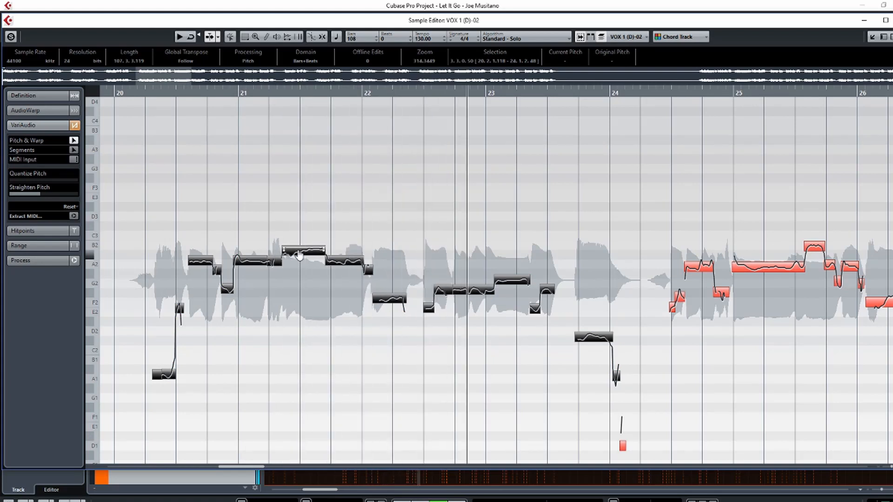
{"action": "key", "text": "space"}
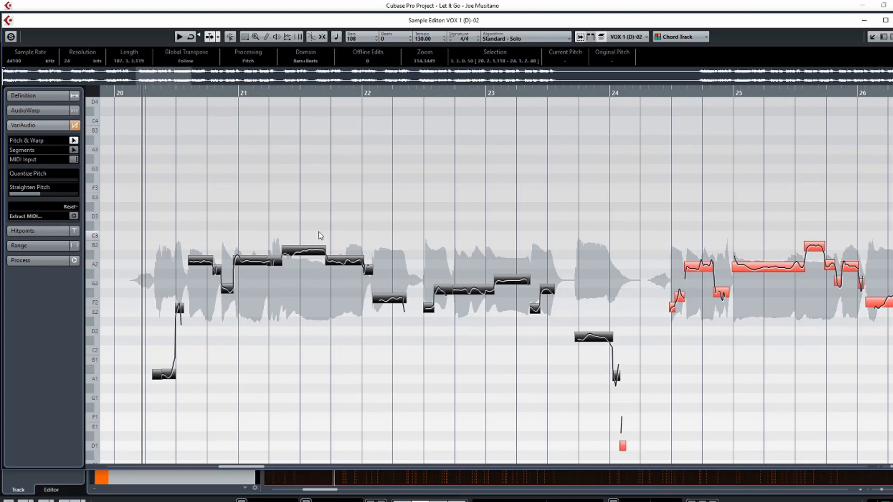
{"action": "left_click", "coordinate": [72, 206]}
{"action": "left_click", "coordinate": [62, 230]}
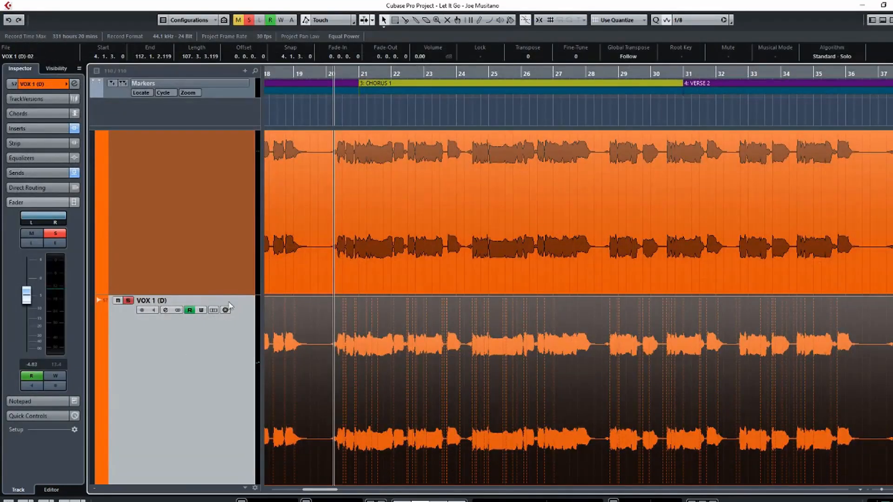
- Select the audio event on the original VOX 1 (D) track and generate four harmony voices from it
{"action": "key", "text": "Down"}
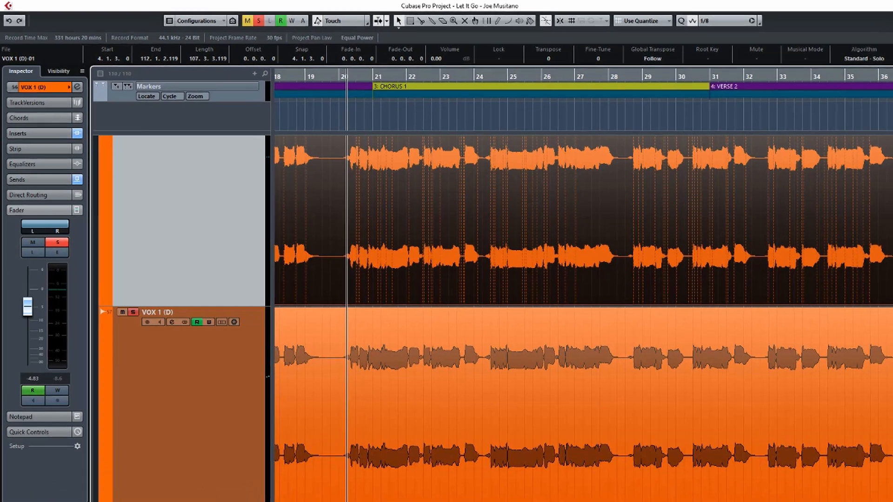
{"action": "left_click", "coordinate": [86, 6]}
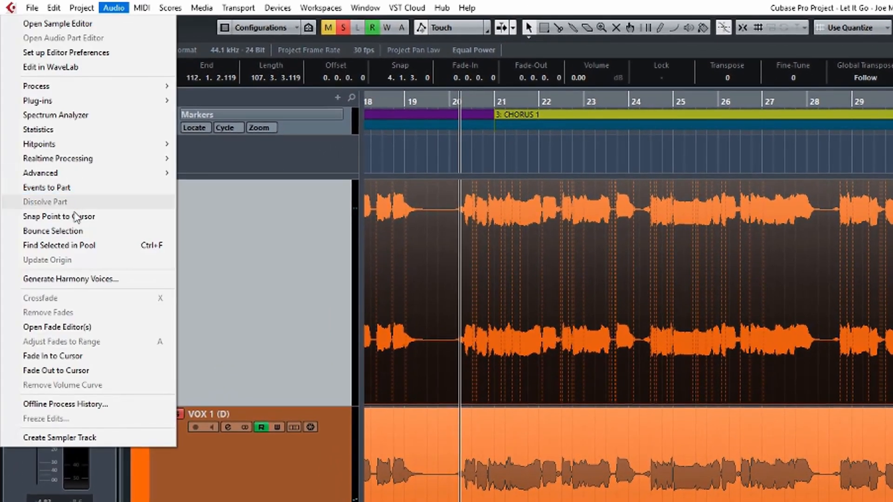
{"action": "left_click", "coordinate": [81, 280]}
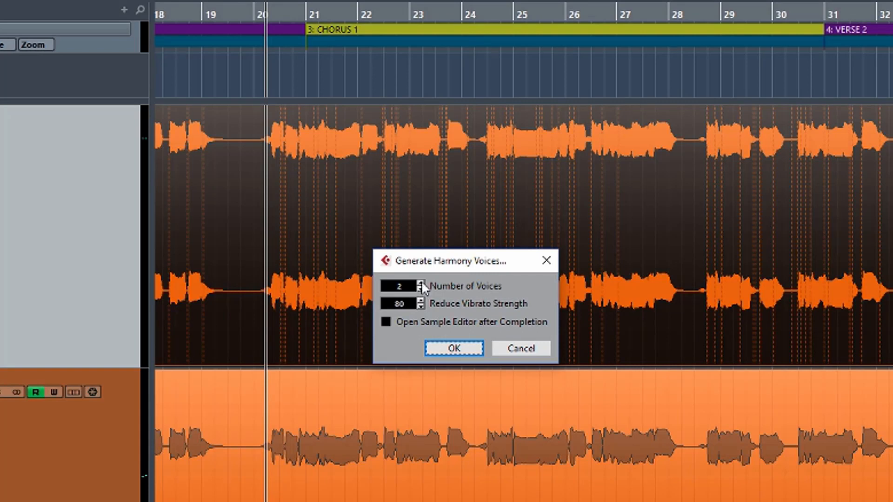
{"action": "left_click", "coordinate": [453, 349]}
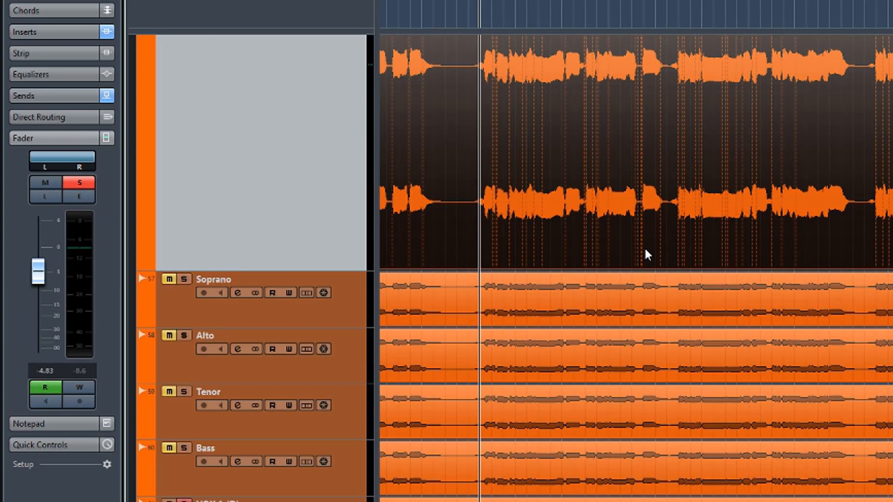
- Examine the events on the harmony tracks beneath the original VOX 1 (D) track, selecting Soprano and Alto in turn
{"action": "left_click", "coordinate": [646, 253]}
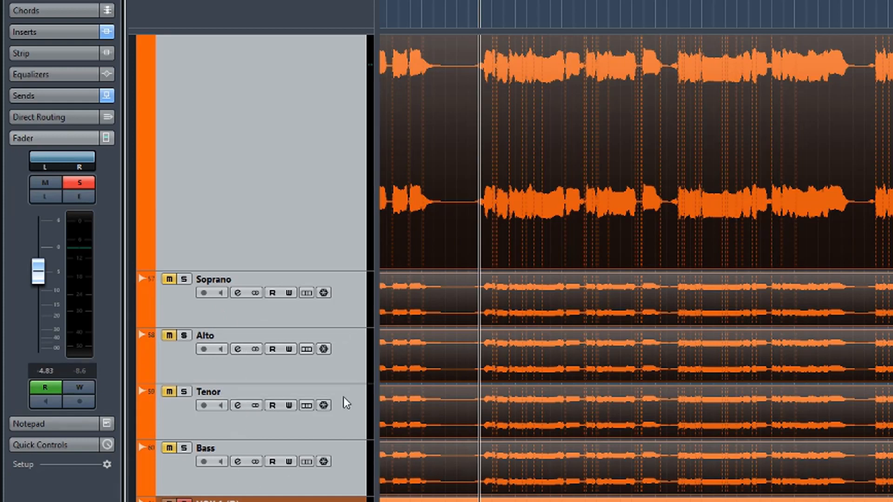
{"action": "left_click", "coordinate": [425, 304]}
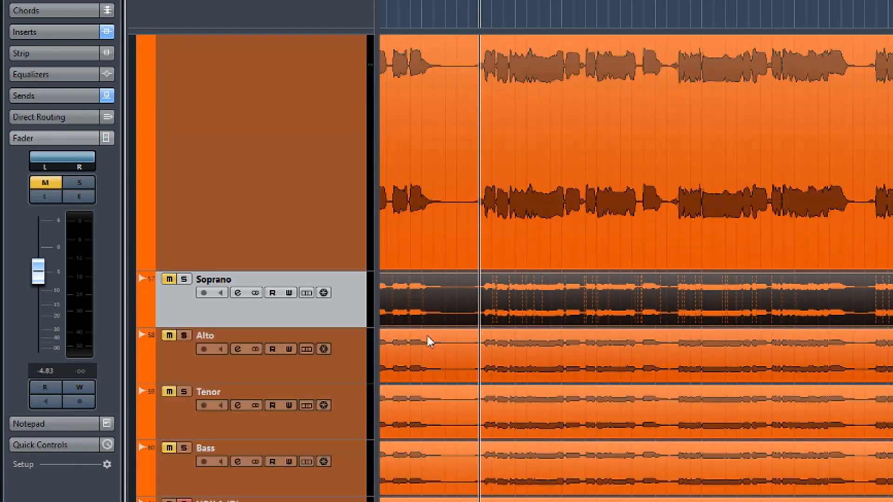
{"action": "left_click", "coordinate": [430, 345]}
{"action": "left_click", "coordinate": [429, 305]}
{"action": "left_click", "coordinate": [430, 357]}
{"action": "scroll", "coordinate": [245, 250], "scroll_direction": "up", "scroll_amount": 2}
{"action": "scroll", "coordinate": [245, 250], "scroll_direction": "down", "scroll_amount": 2}
- Solo the Soprano, Alto, Tenor and Bass tracks and play them together with the VOX 1 (D) lead
{"action": "left_click", "coordinate": [184, 279]}
{"action": "left_click", "coordinate": [184, 335]}
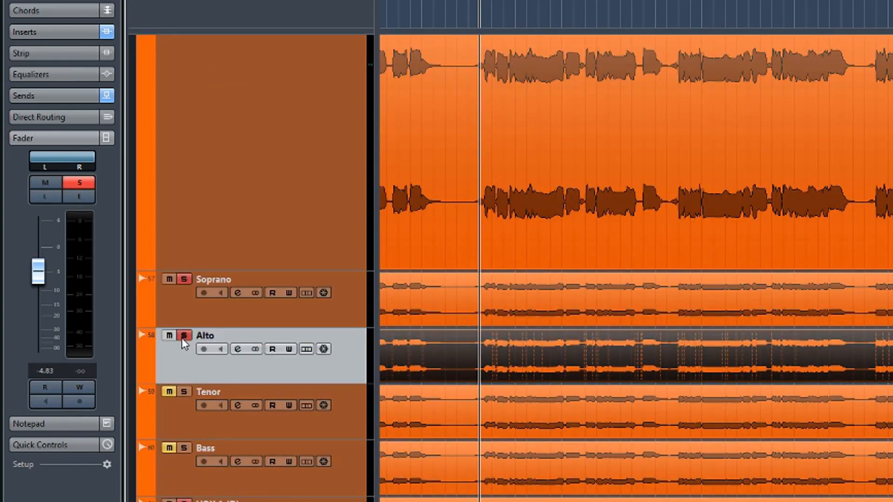
{"action": "left_click", "coordinate": [183, 392]}
{"action": "left_click", "coordinate": [184, 447]}
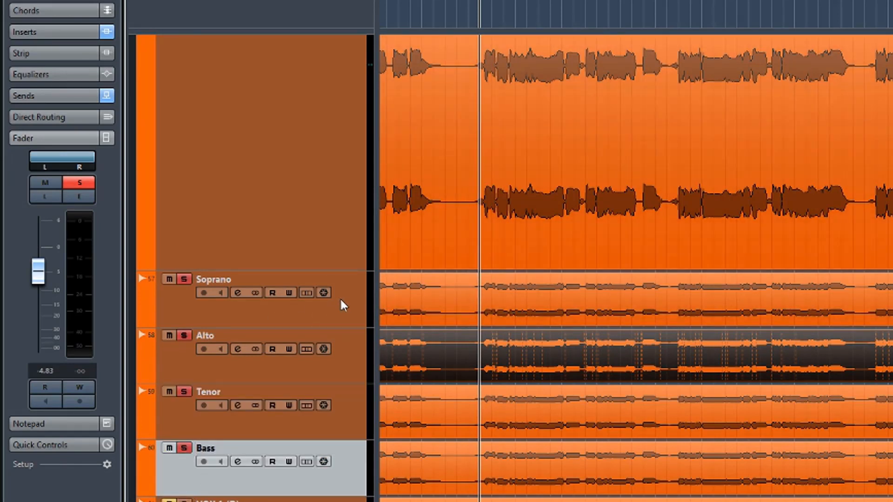
{"action": "key", "text": "space"}
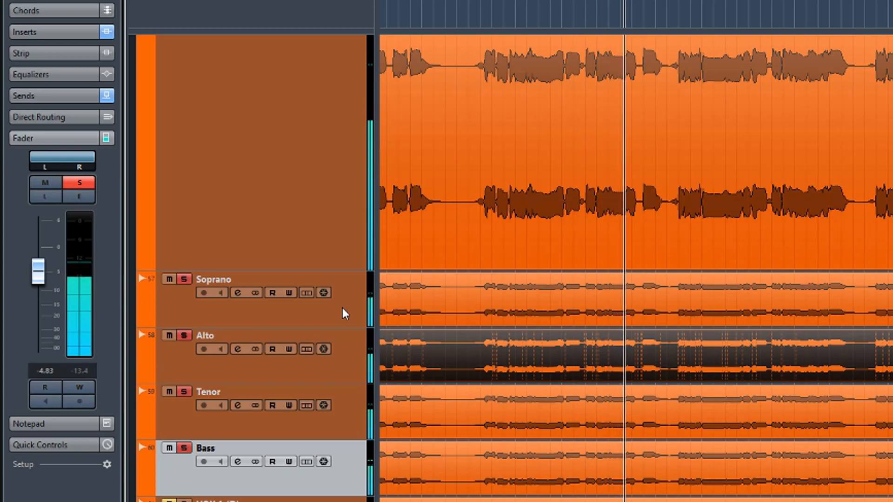
{"action": "key", "text": "space"}
{"action": "left_click", "coordinate": [342, 307]}
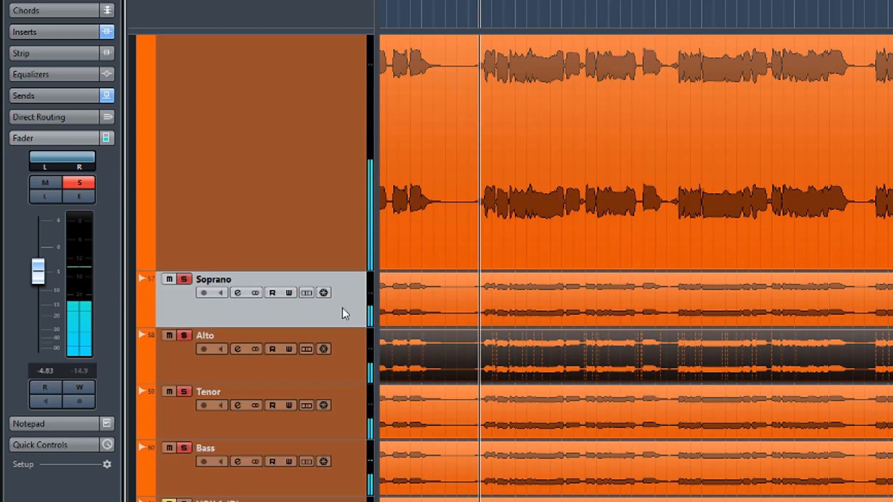
{"action": "left_click", "coordinate": [342, 241]}
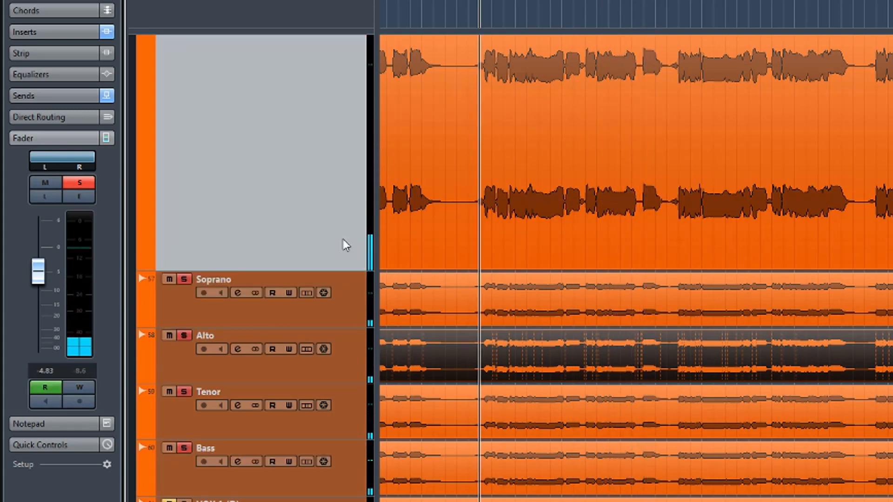
- Turn off solo on VOX 1 (D) and the harmony tracks, and audition the harmony voices individually, ending with Bass
{"action": "left_click", "coordinate": [169, 279]}
{"action": "scroll", "coordinate": [202, 257], "scroll_direction": "up", "scroll_amount": 4}
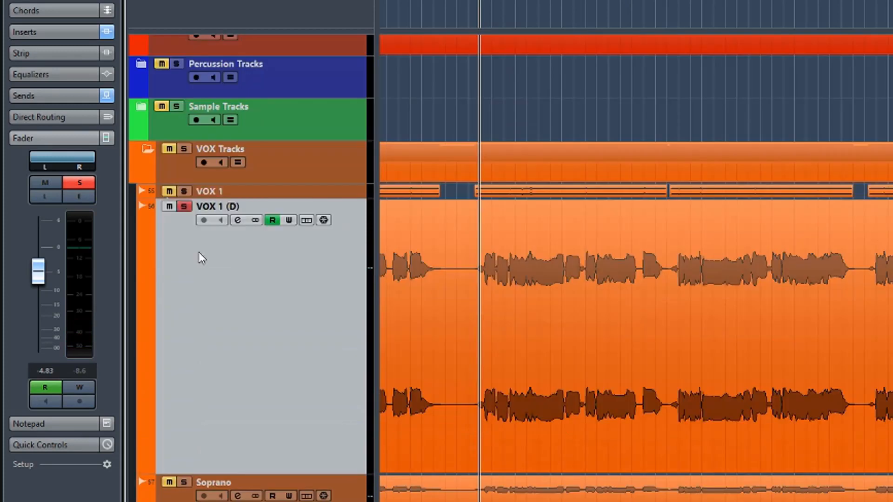
{"action": "left_click", "coordinate": [185, 205]}
{"action": "scroll", "coordinate": [193, 349], "scroll_direction": "down", "scroll_amount": 6}
{"action": "left_click", "coordinate": [182, 231]}
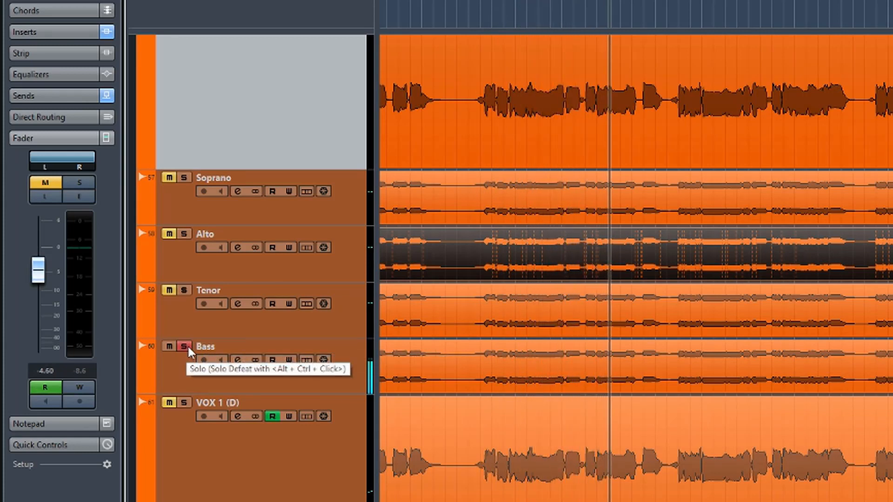
- Stop the Bass audition and play the Tenor harmony track on its own
{"action": "key", "text": "space"}
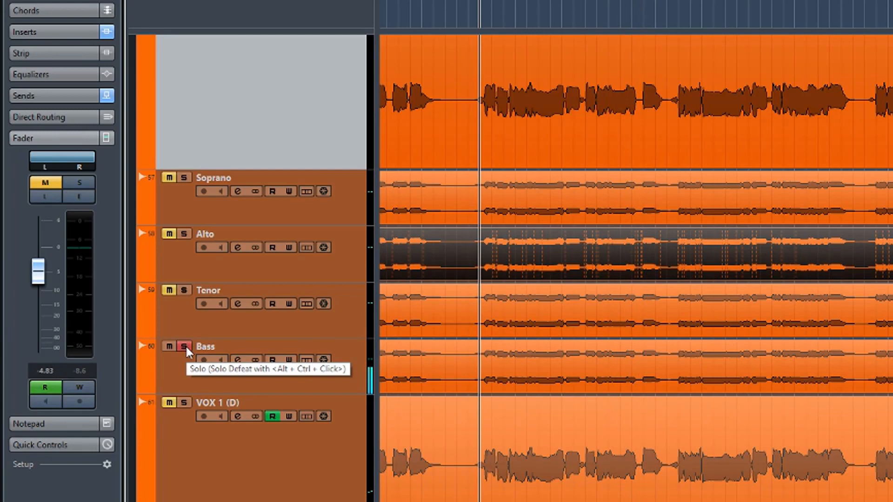
{"action": "left_click", "coordinate": [185, 346]}
{"action": "left_click", "coordinate": [185, 291]}
{"action": "key", "text": "space"}
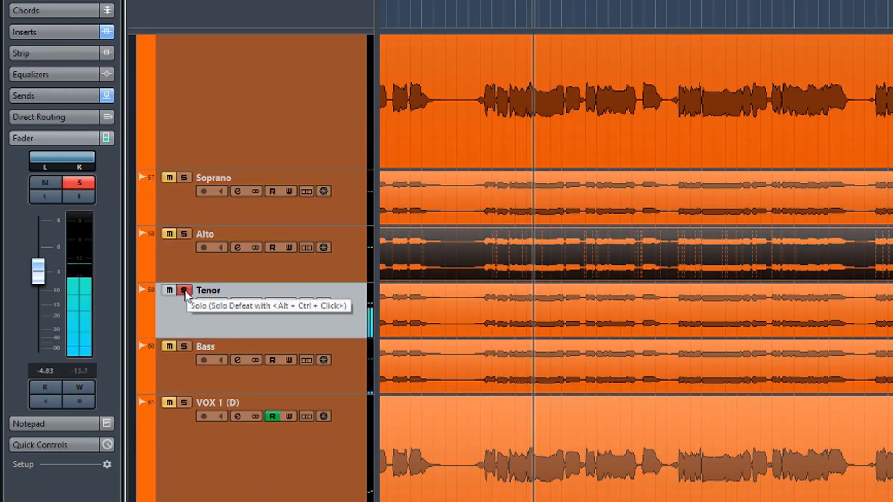
{"action": "key", "text": "space"}
{"action": "left_click", "coordinate": [184, 291]}
- Audition the Alto harmony track and the Soprano track one at a time, ending with no track soloed
{"action": "left_click", "coordinate": [183, 234]}
{"action": "key", "text": "space"}
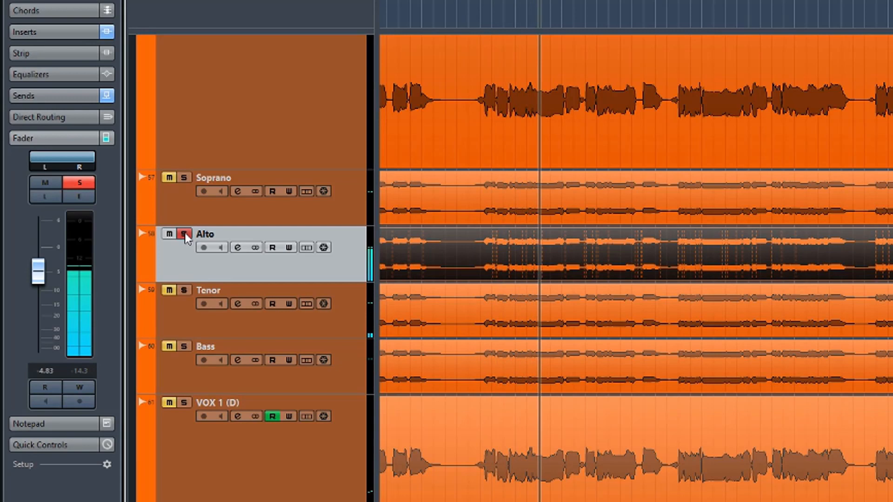
{"action": "key", "text": "space"}
{"action": "left_click", "coordinate": [184, 235]}
{"action": "left_click", "coordinate": [183, 179]}
{"action": "key", "text": "space"}
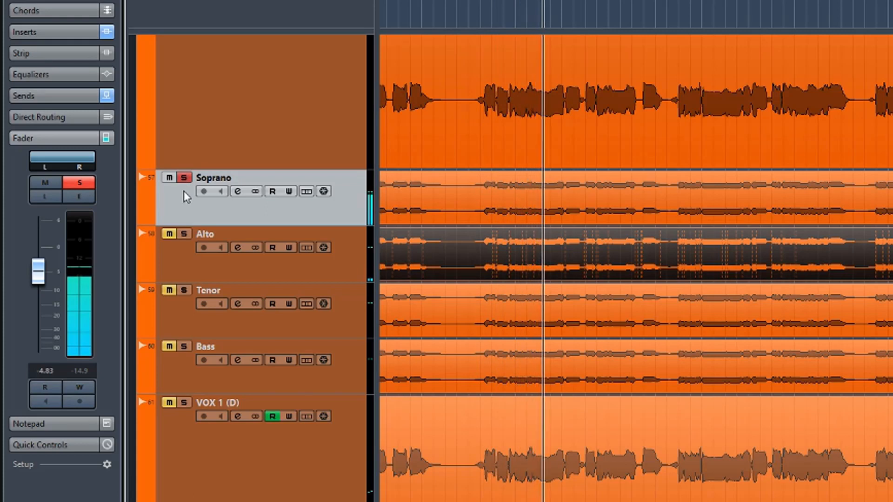
{"action": "key", "text": "space"}
{"action": "left_click", "coordinate": [183, 178]}
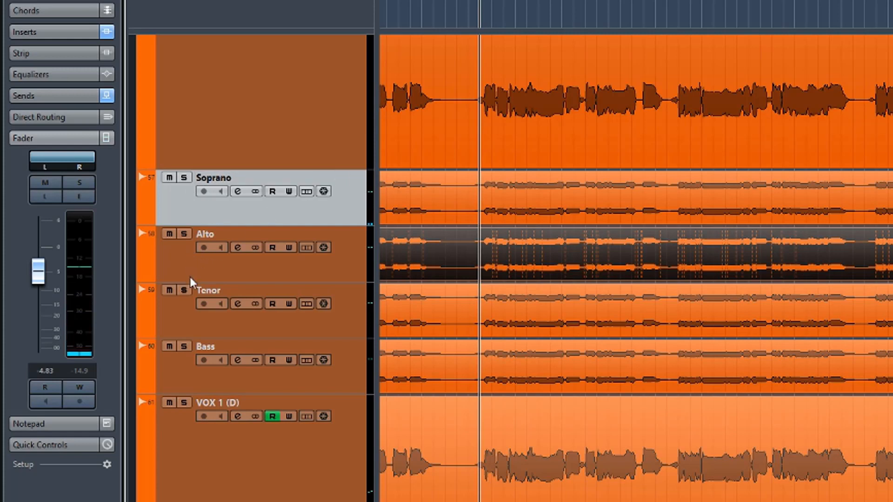
- Mute the Tenor and Bass tracks, and play Soprano and Alto soloed together with the VOX 1 (D) lead
{"action": "left_click", "coordinate": [169, 290]}
{"action": "left_click", "coordinate": [170, 346]}
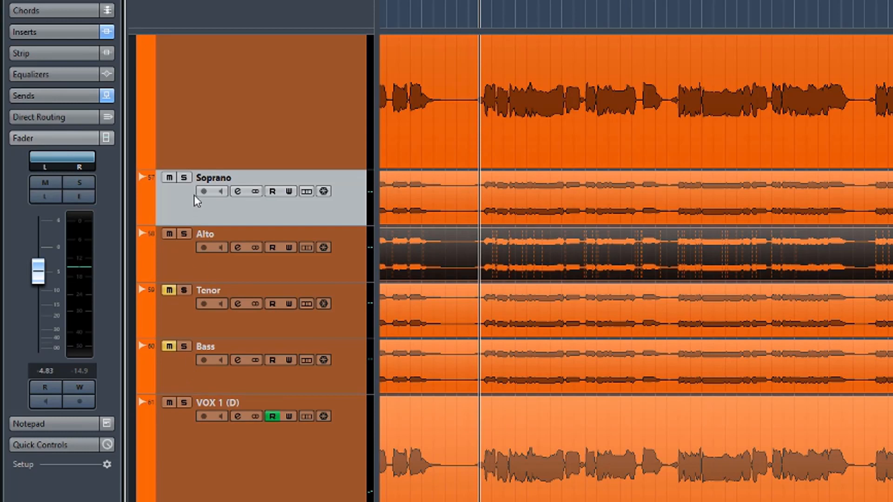
{"action": "left_click", "coordinate": [184, 178]}
{"action": "left_click", "coordinate": [184, 234]}
{"action": "scroll", "coordinate": [282, 76], "scroll_direction": "up", "scroll_amount": 2}
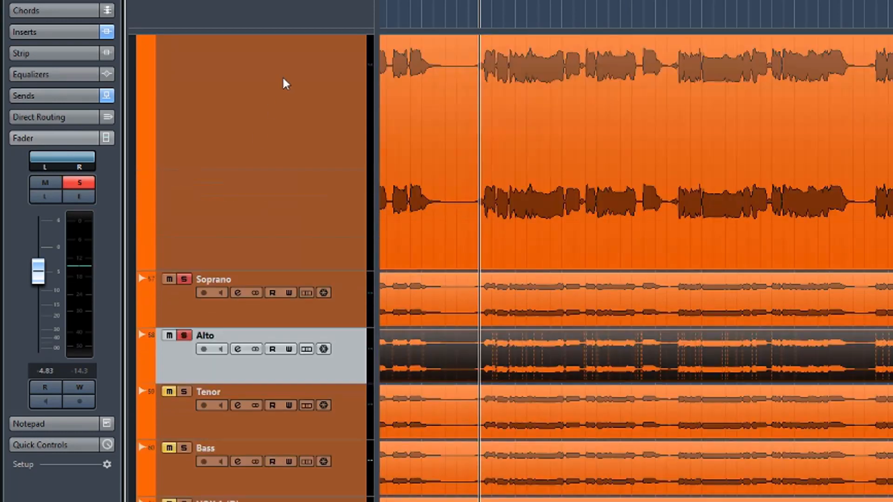
{"action": "scroll", "coordinate": [174, 112], "scroll_direction": "up", "scroll_amount": 2}
{"action": "left_click", "coordinate": [182, 106]}
{"action": "scroll", "coordinate": [237, 258], "scroll_direction": "down", "scroll_amount": 2}
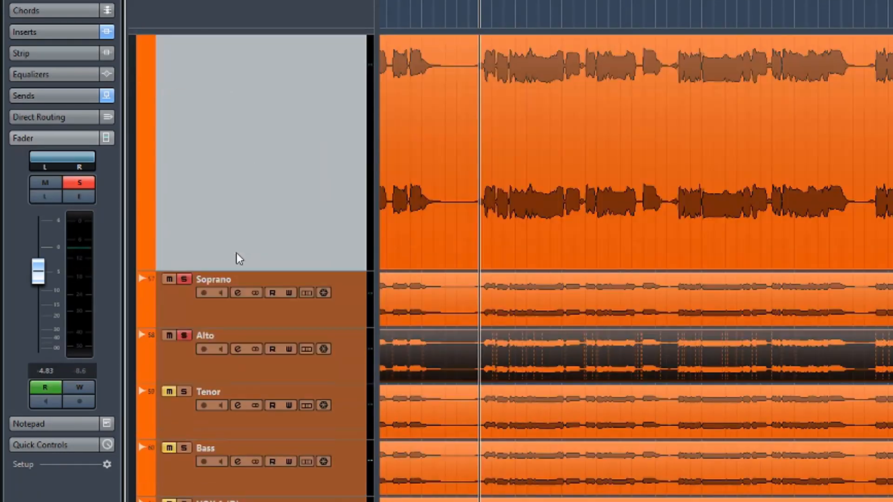
{"action": "key", "text": "space"}
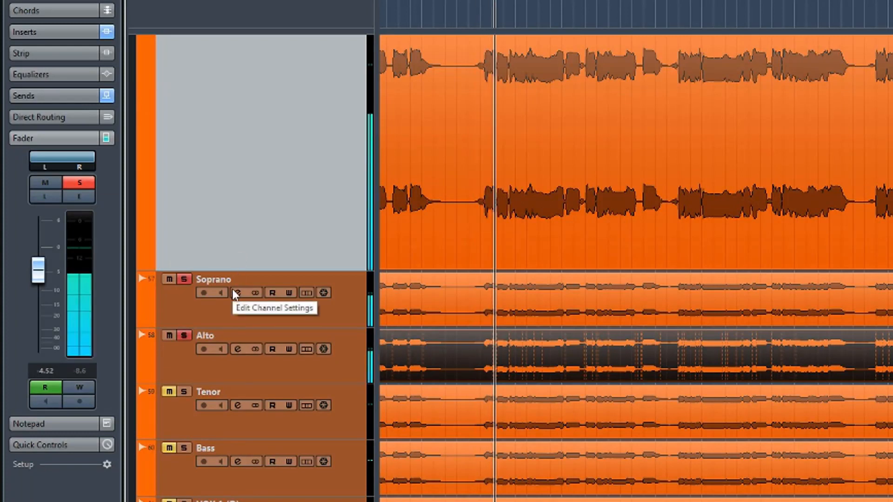
{"action": "key", "text": "space"}
- Pan the Soprano track left to L89/L24 and the Alto track right to R32/R
{"action": "left_click", "coordinate": [225, 323]}
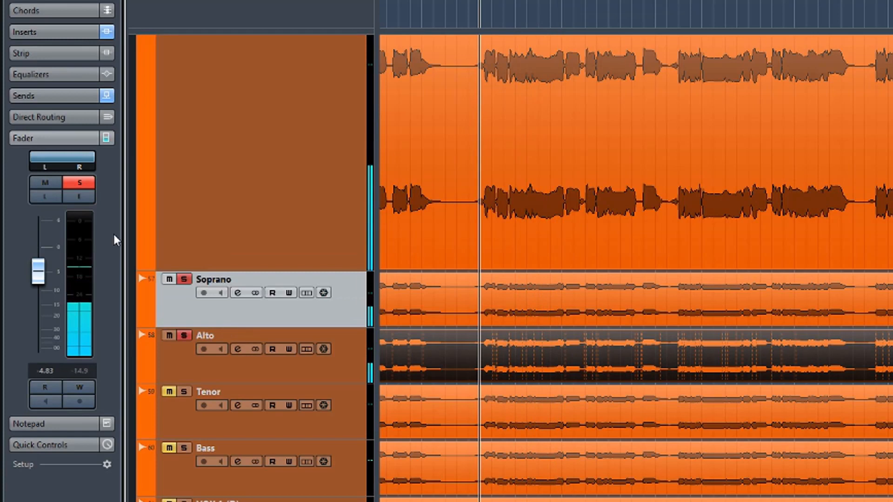
{"action": "left_click", "coordinate": [108, 1]}
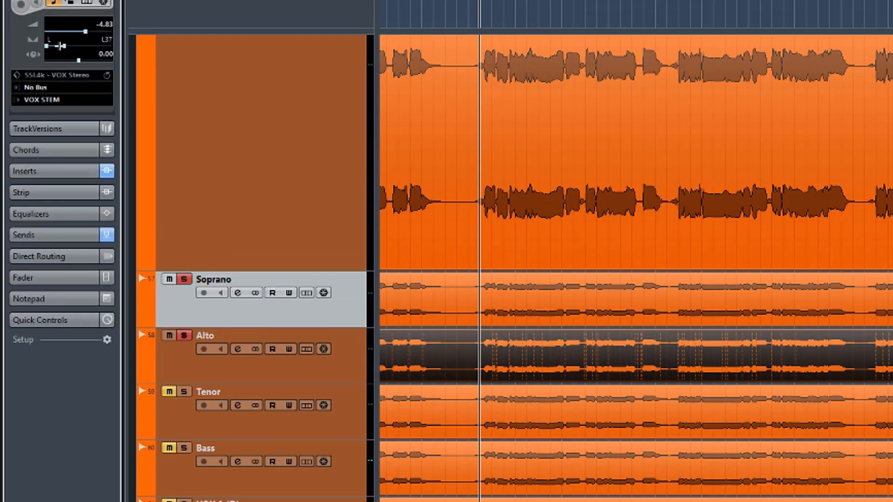
{"action": "mouse_move", "coordinate": [54, 48]}
{"action": "left_mouse_down"}
{"action": "mouse_move", "coordinate": [71, 47]}
{"action": "mouse_move", "coordinate": [61, 46]}
{"action": "left_mouse_up"}
{"action": "left_click", "coordinate": [239, 366]}
{"action": "left_click_drag", "start_coordinate": [49, 46], "coordinate": [85, 46]}
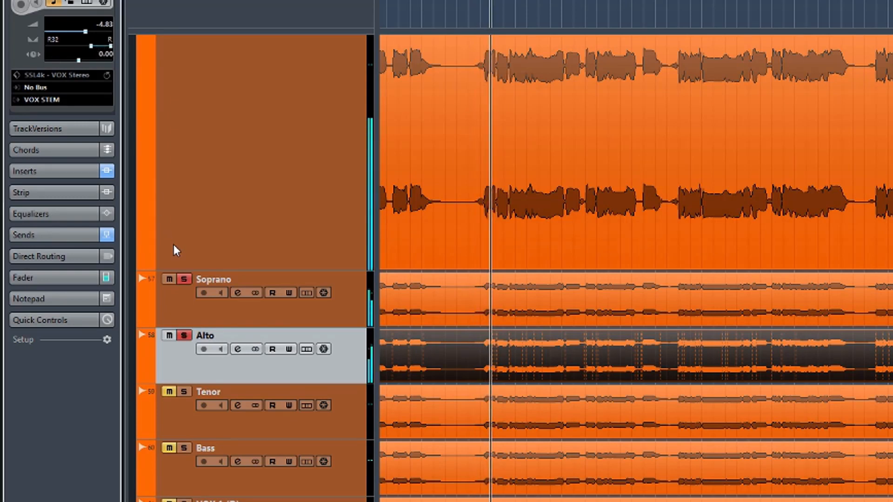
- Lower the Soprano level to -18.6 and the Alto level to -19.3, balancing them against the lead during playback
{"action": "left_click", "coordinate": [179, 319]}
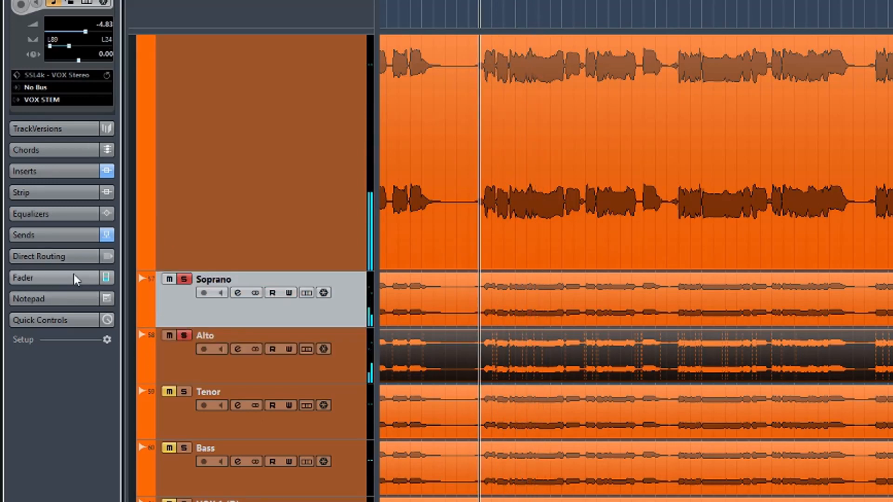
{"action": "left_click", "coordinate": [73, 278]}
{"action": "left_click_drag", "start_coordinate": [42, 275], "coordinate": [43, 316]}
{"action": "left_click", "coordinate": [180, 374]}
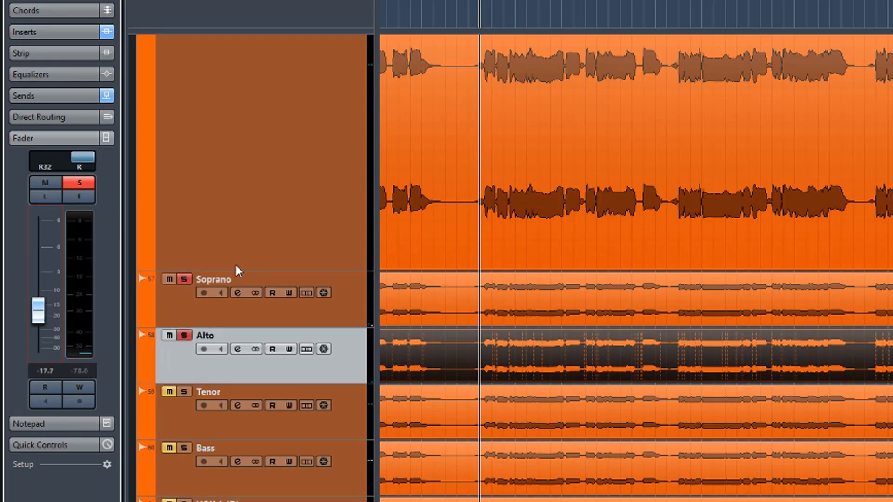
{"action": "key", "text": "space"}
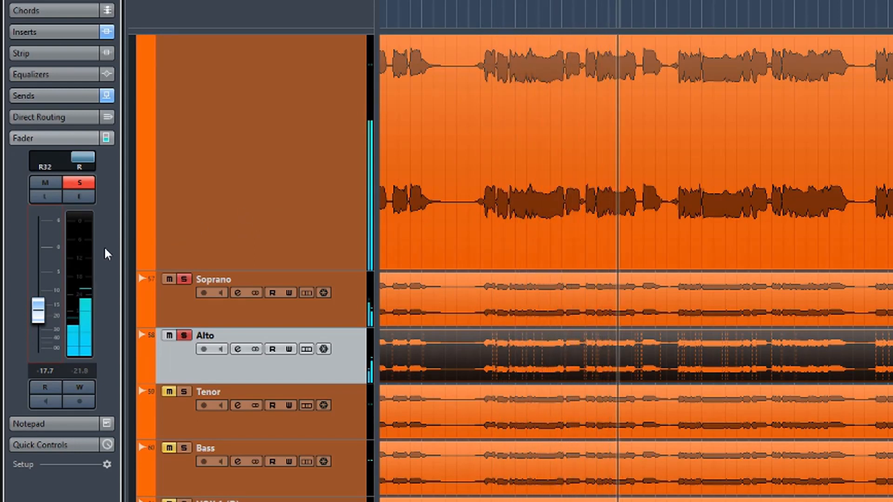
{"action": "left_click_drag", "start_coordinate": [38, 308], "coordinate": [40, 323]}
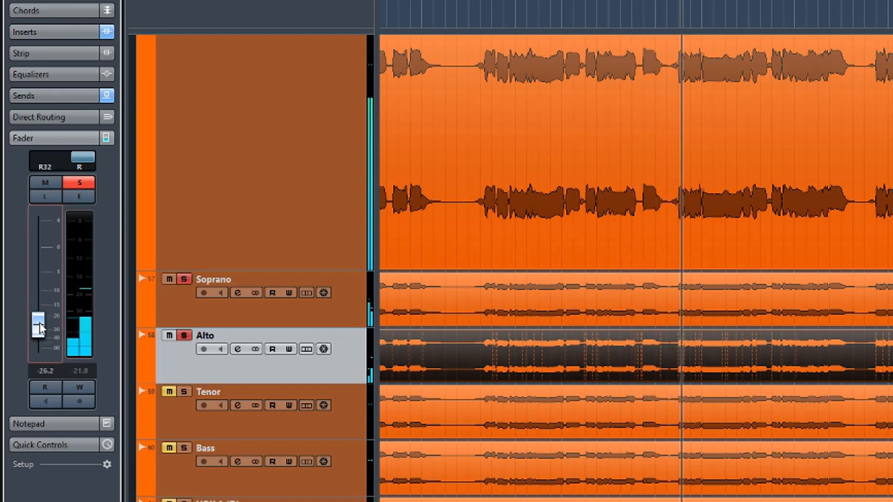
{"action": "left_click", "coordinate": [180, 306]}
{"action": "left_click_drag", "start_coordinate": [38, 298], "coordinate": [43, 319]}
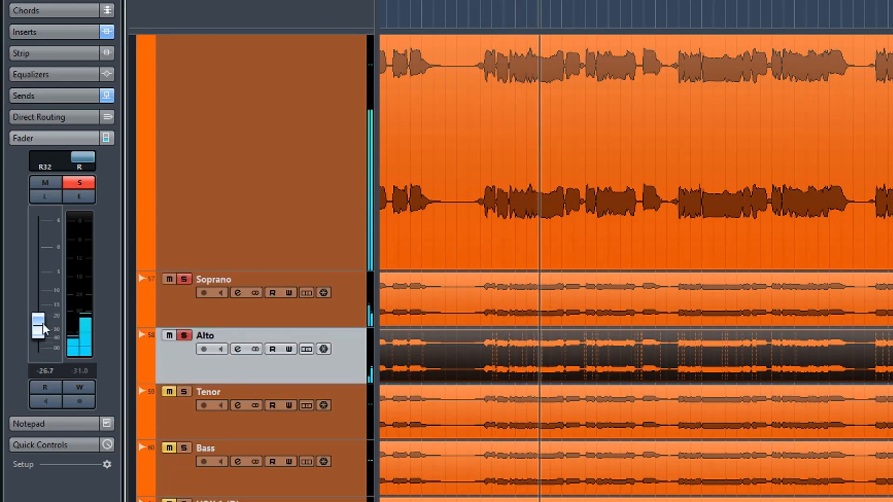
{"action": "left_click_drag", "start_coordinate": [41, 326], "coordinate": [39, 315]}
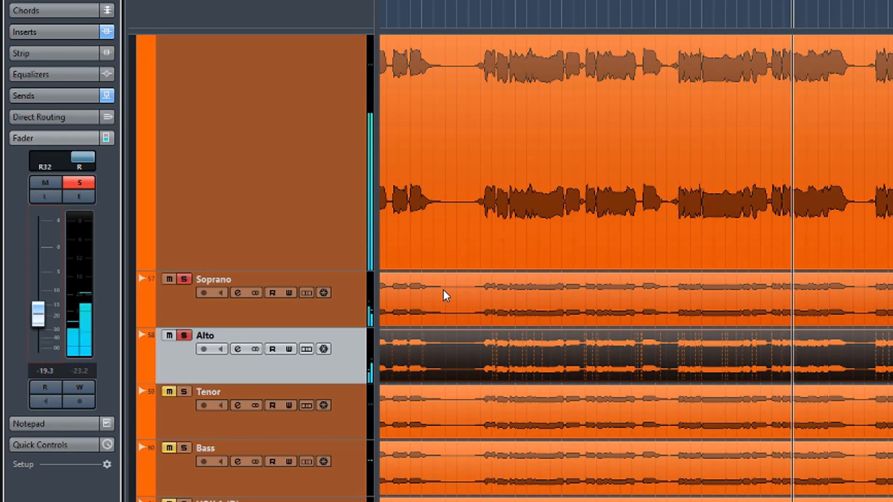
{"action": "key", "text": "space"}
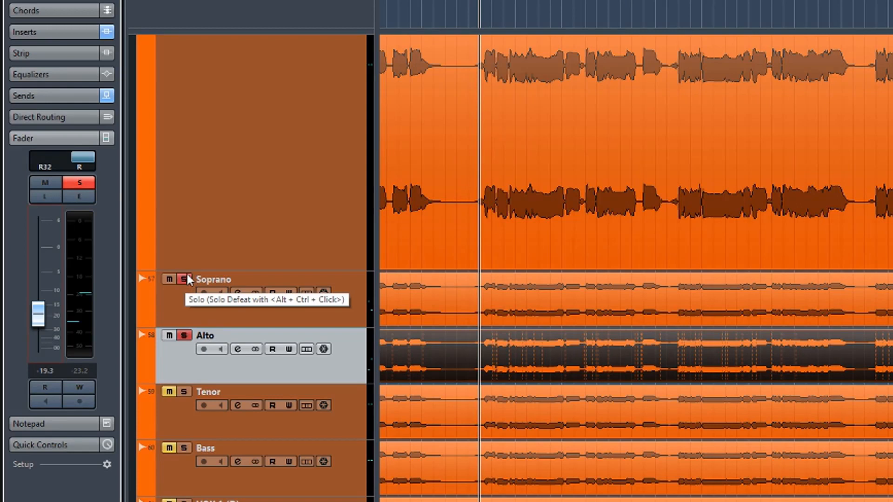
- Remove the Soprano, Alto, Tenor and Bass tracks together from the project
{"action": "left_click", "coordinate": [348, 307]}
{"action": "left_click", "coordinate": [352, 460], "text": "shift"}
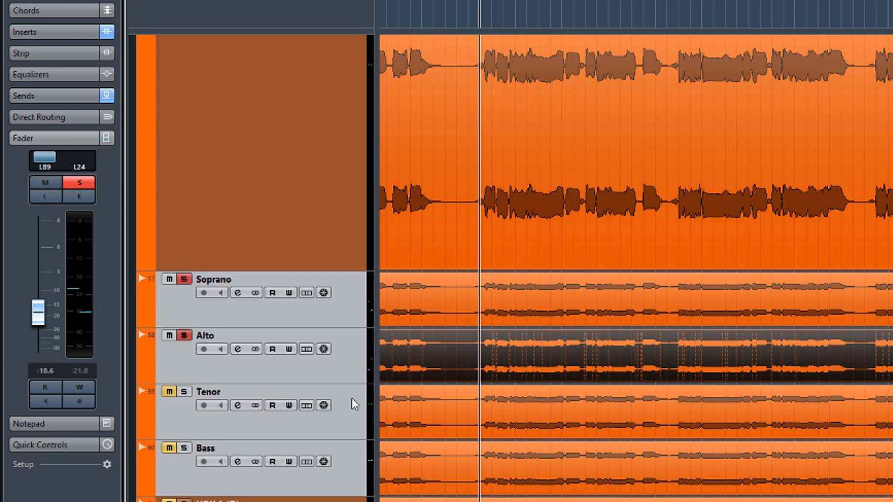
{"action": "right_click", "coordinate": [354, 366]}
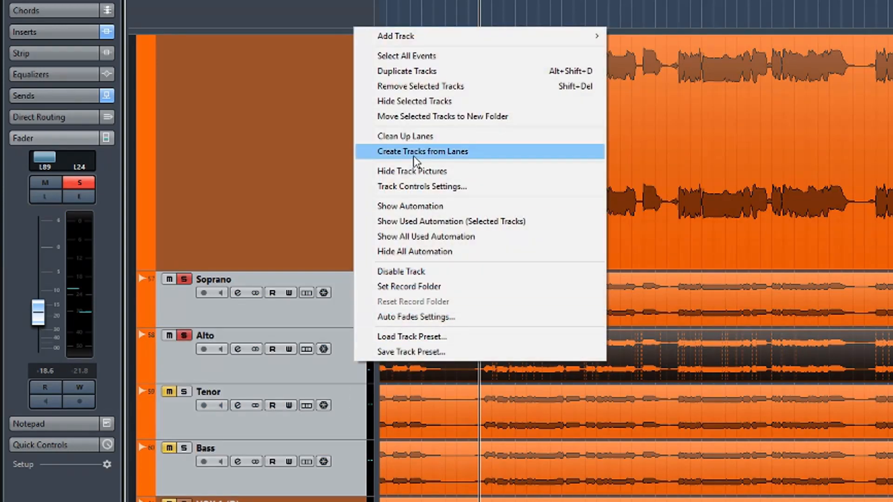
{"action": "left_click", "coordinate": [411, 86]}
{"action": "key", "text": "Return"}
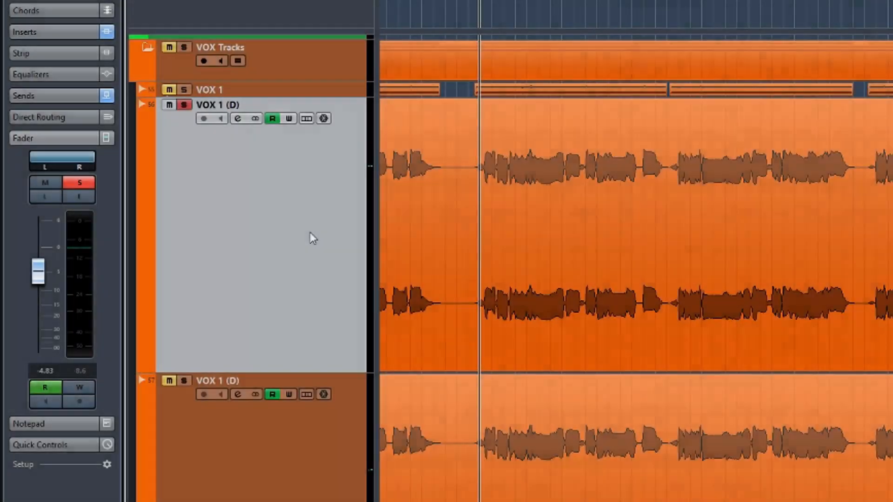
- Solo the duplicate VOX 1 (D) track below the lead and play both vocals together
{"action": "left_click", "coordinate": [184, 388]}
{"action": "scroll", "coordinate": [184, 379], "scroll_direction": "down", "scroll_amount": 3}
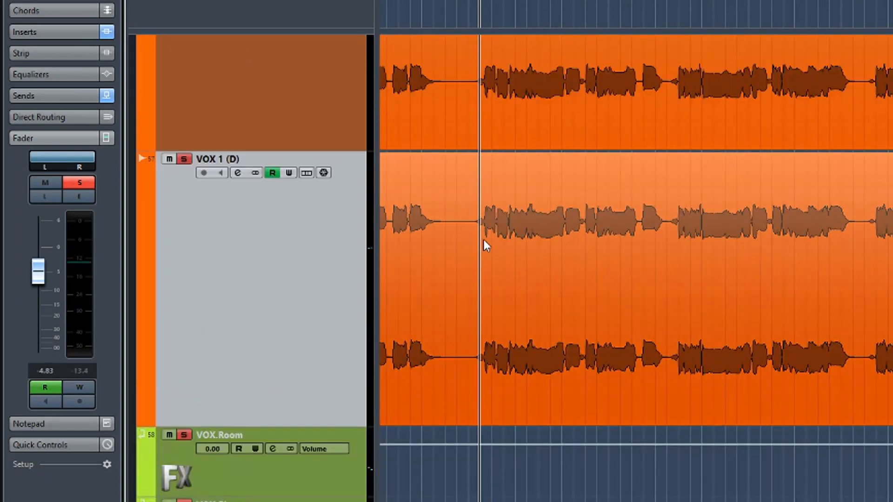
{"action": "key", "text": "space"}
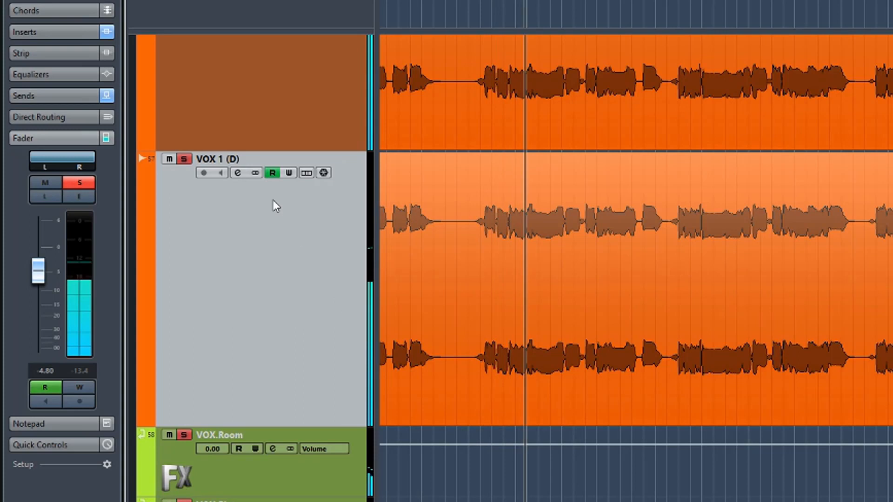
{"action": "key", "text": "space"}
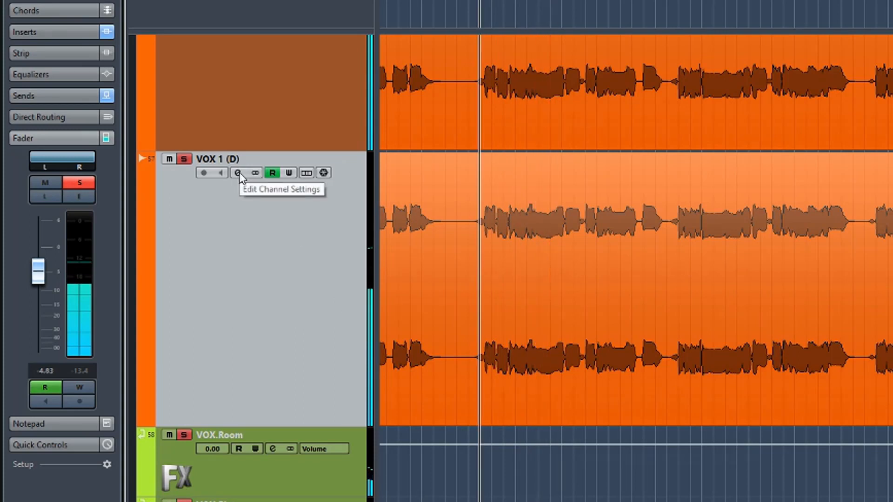
- Open the Melodyne insert from the duplicate VOX 1 (D) track's channel settings and reposition its window to show the notes
{"action": "left_click", "coordinate": [237, 172]}
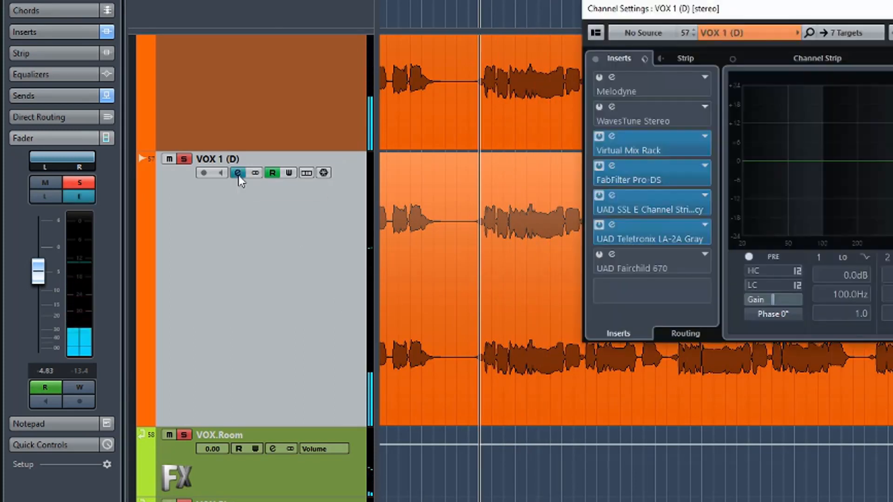
{"action": "left_click", "coordinate": [658, 85]}
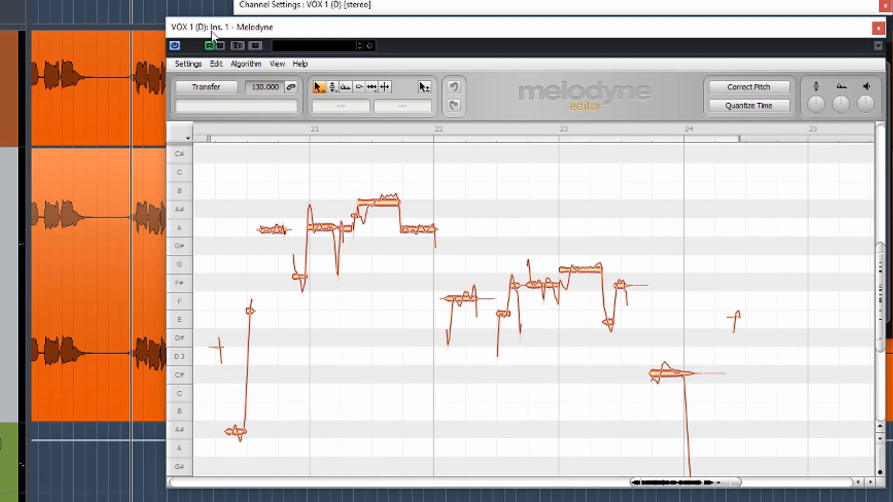
{"action": "left_click_drag", "start_coordinate": [211, 31], "coordinate": [157, 36]}
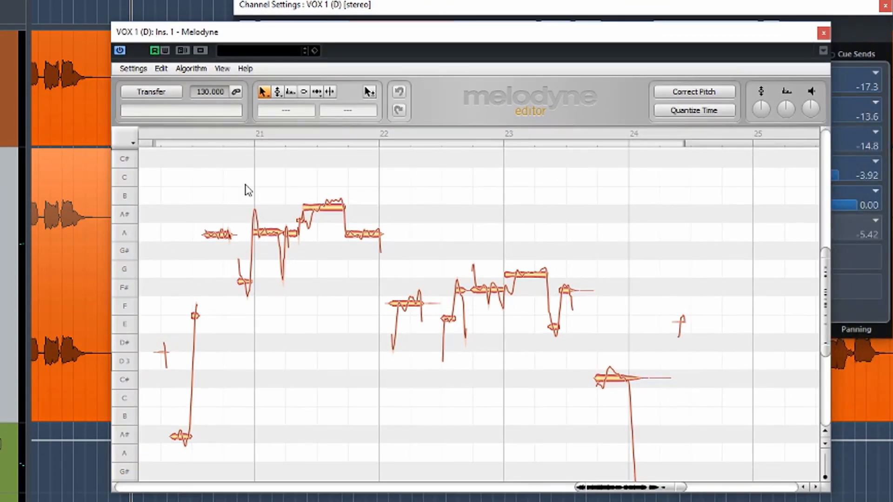
{"action": "left_click_drag", "start_coordinate": [281, 34], "coordinate": [246, 34]}
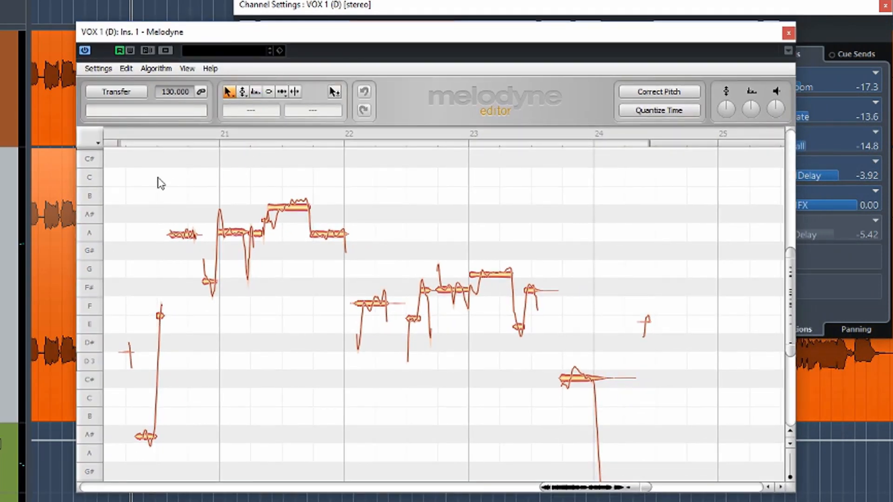
- Try raising all the notes of the phrase in Melodyne by one semitone and play back the result
{"action": "left_click_drag", "start_coordinate": [131, 185], "coordinate": [688, 449]}
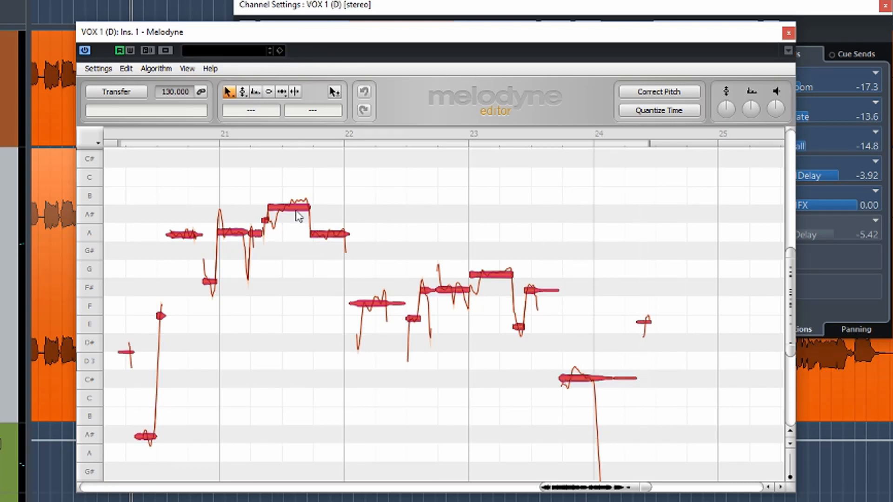
{"action": "left_click_drag", "start_coordinate": [294, 214], "coordinate": [294, 194]}
{"action": "key", "text": "space"}
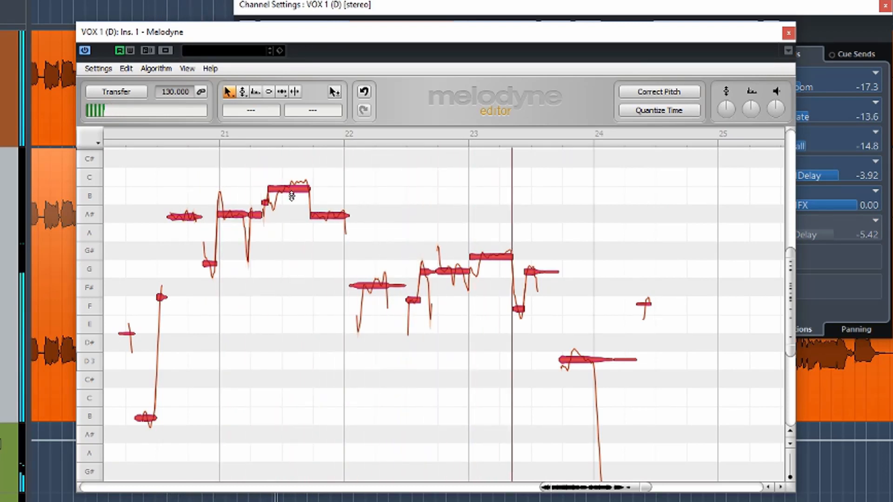
{"action": "key", "text": "space"}
- Look over Melodyne's Time Grid options and undo the pitch shift of the notes
{"action": "left_click", "coordinate": [98, 142]}
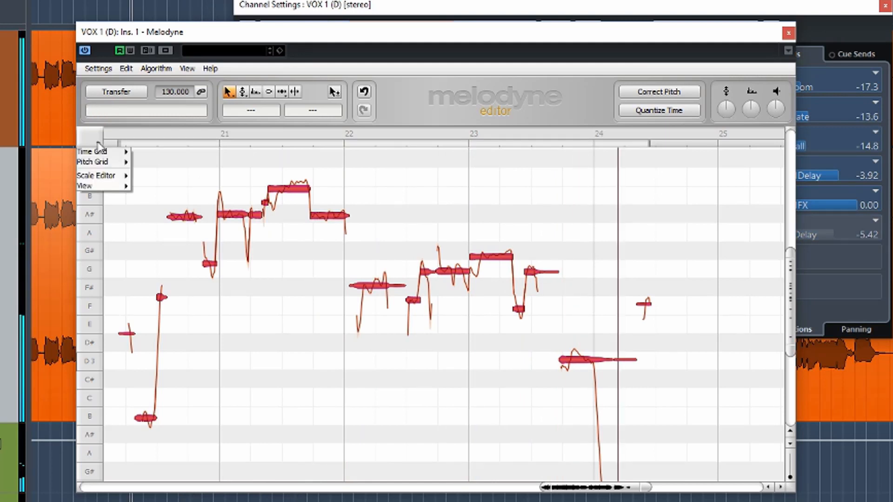
{"action": "mouse_move", "coordinate": [99, 151]}
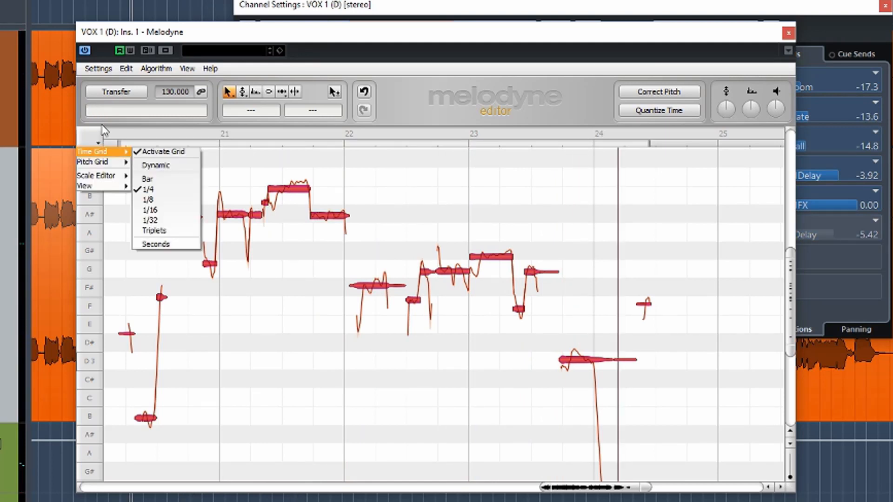
{"action": "left_click", "coordinate": [396, 94]}
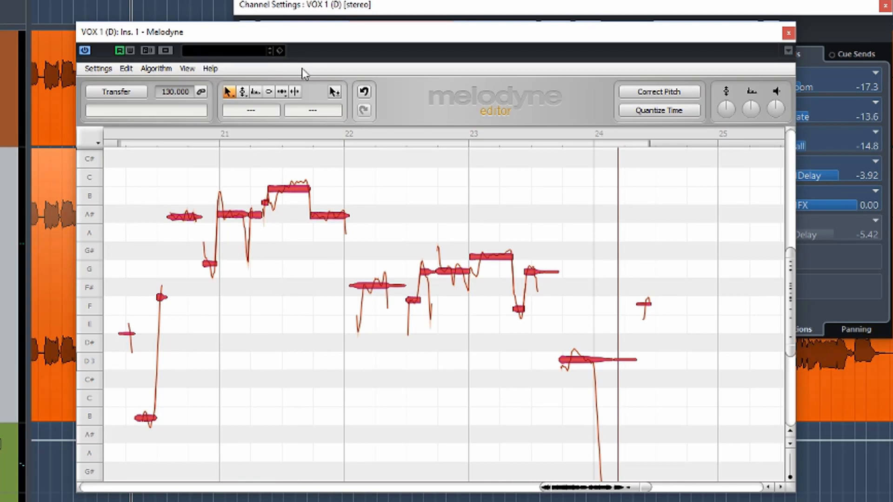
{"action": "left_click", "coordinate": [364, 91]}
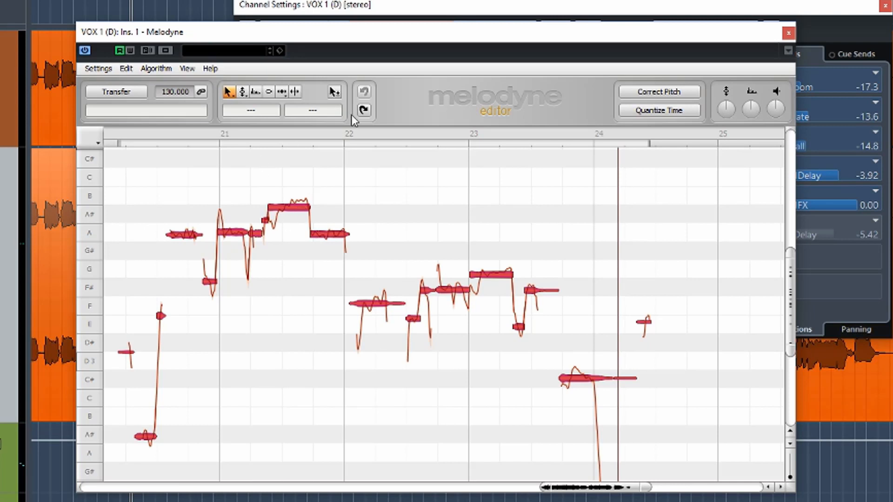
- Try raising the formants of all the phrase's notes by 86 cents and play back the result
{"action": "left_click", "coordinate": [256, 93]}
{"action": "left_click_drag", "start_coordinate": [285, 206], "coordinate": [285, 190]}
{"action": "key", "text": "space"}
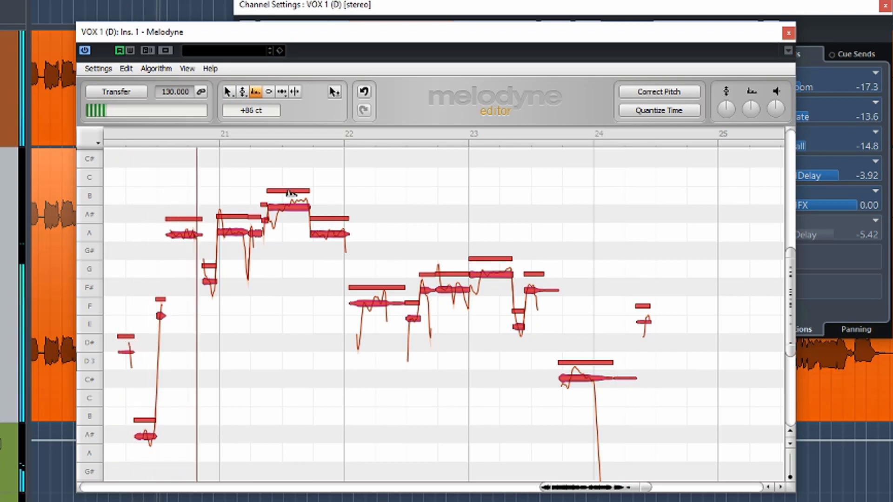
{"action": "left_click", "coordinate": [291, 195]}
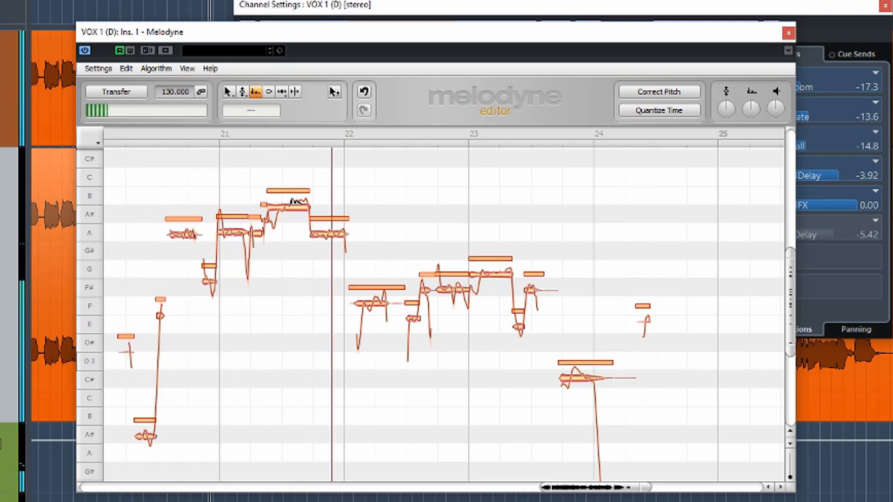
{"action": "key", "text": "space"}
- Try lowering the formants of all the phrase's notes to -754 cents and play back the result
{"action": "left_click_drag", "start_coordinate": [133, 191], "coordinate": [679, 418]}
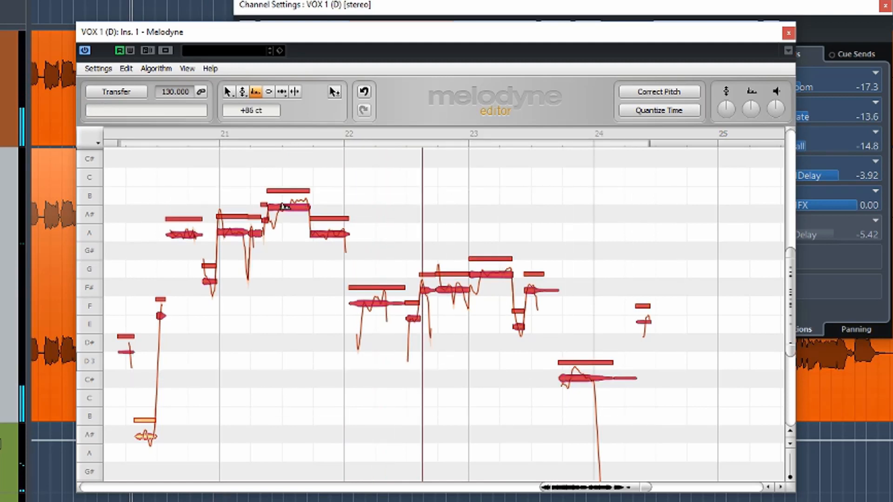
{"action": "left_click_drag", "start_coordinate": [285, 208], "coordinate": [291, 391]}
{"action": "key", "text": "space"}
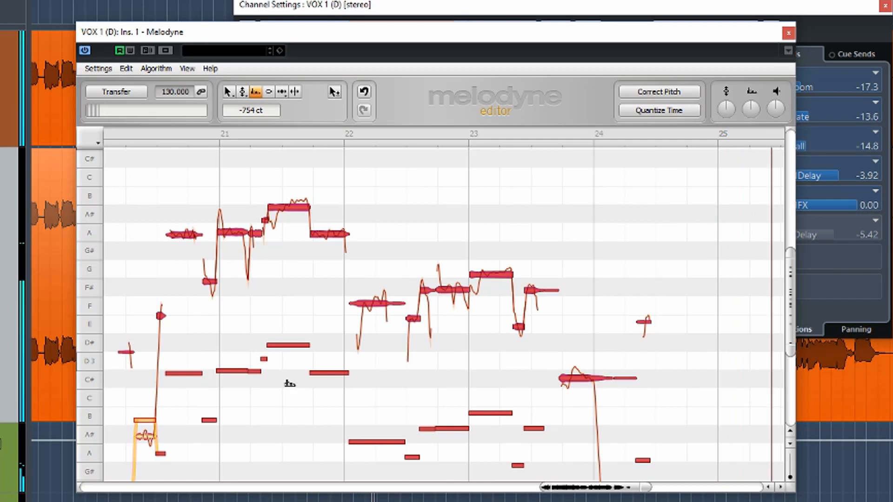
{"action": "left_click", "coordinate": [292, 352]}
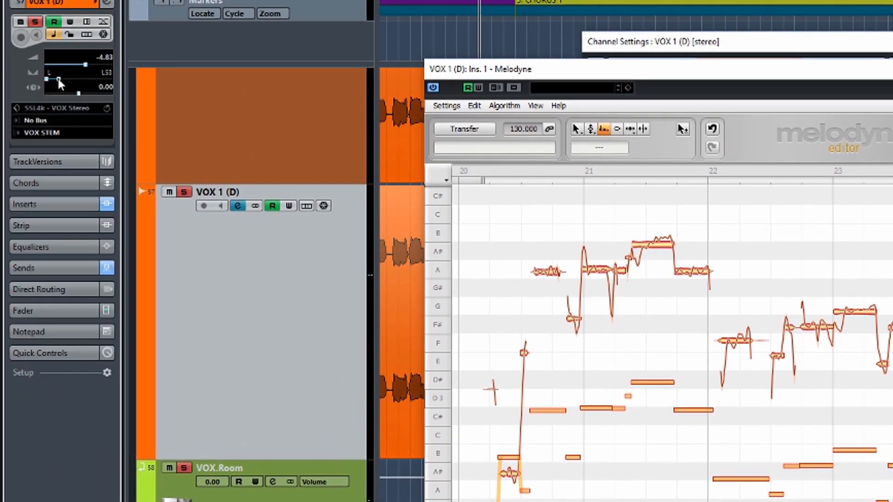
- Pan the VOX 1 (D) track to L57 and L12 and duplicate the track
{"action": "left_click_drag", "start_coordinate": [58, 79], "coordinate": [75, 76]}
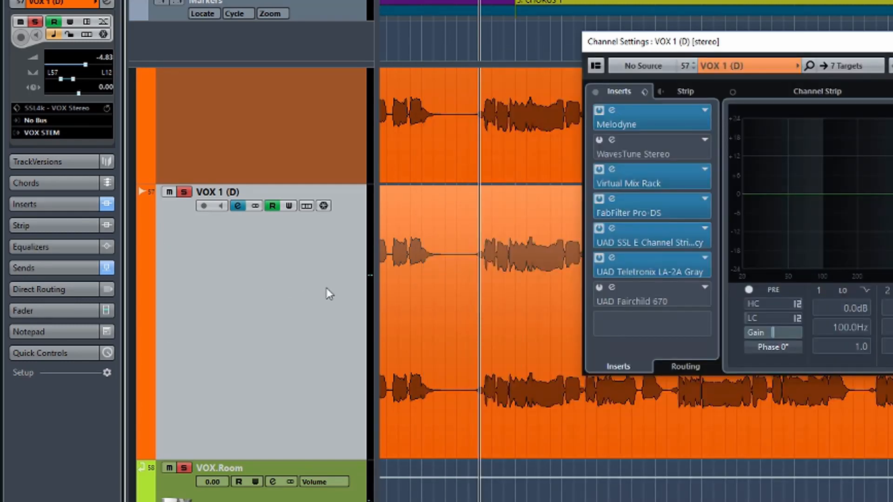
{"action": "right_click", "coordinate": [327, 293]}
{"action": "left_click", "coordinate": [363, 192]}
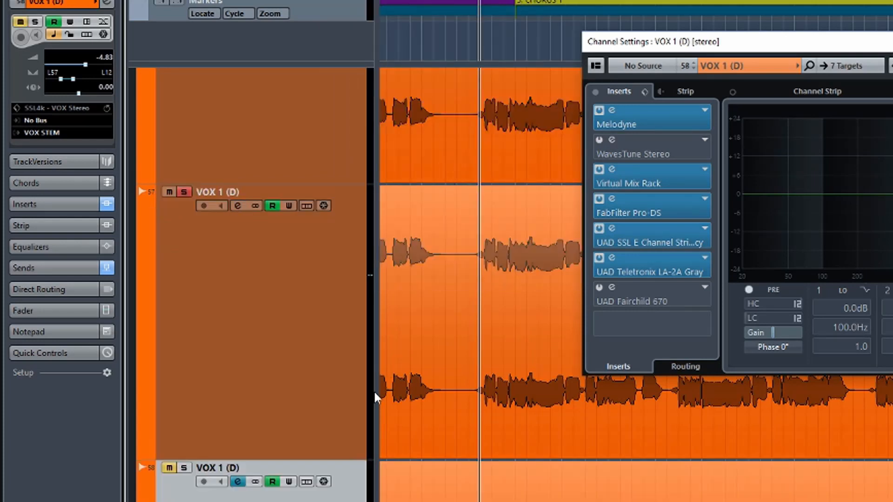
- Unmute and solo the new VOX 1 (D) duplicate and pan it to R31 and R75
{"action": "left_click", "coordinate": [170, 467]}
{"action": "left_click", "coordinate": [183, 468]}
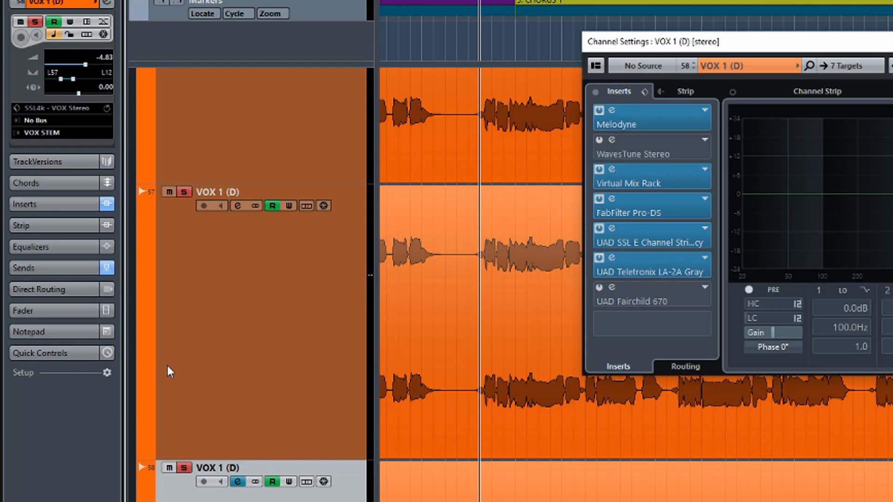
{"action": "left_click_drag", "start_coordinate": [73, 78], "coordinate": [100, 83]}
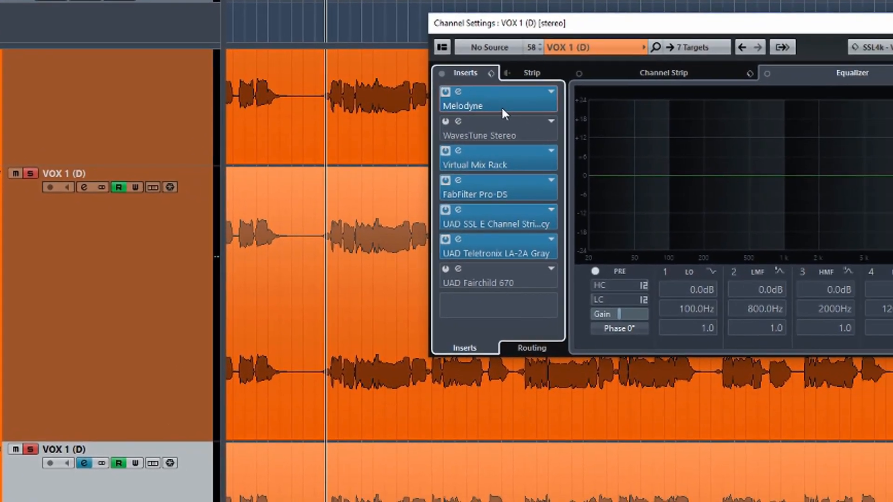
- Open the new duplicate's Melodyne insert and try raising the formants of all its notes further
{"action": "left_click", "coordinate": [502, 110]}
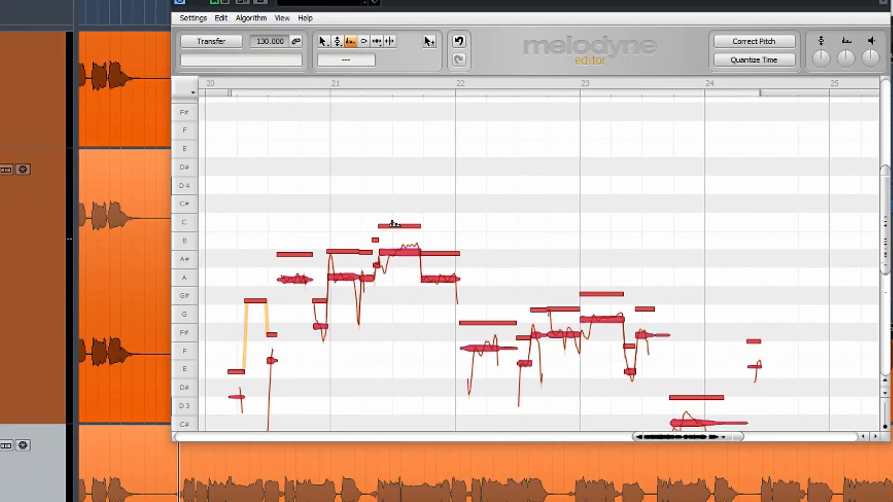
{"action": "left_click", "coordinate": [394, 216]}
{"action": "scroll", "coordinate": [253, 238], "scroll_direction": "down", "scroll_amount": 4}
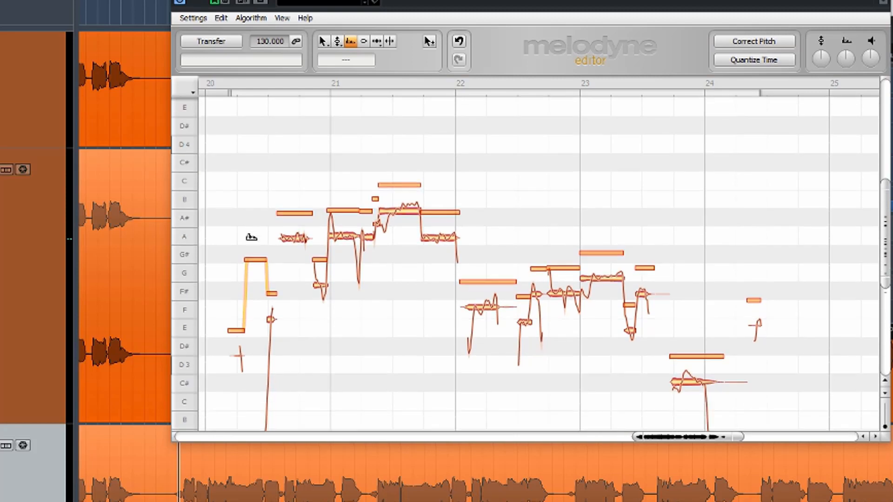
{"action": "left_click_drag", "start_coordinate": [219, 126], "coordinate": [779, 423]}
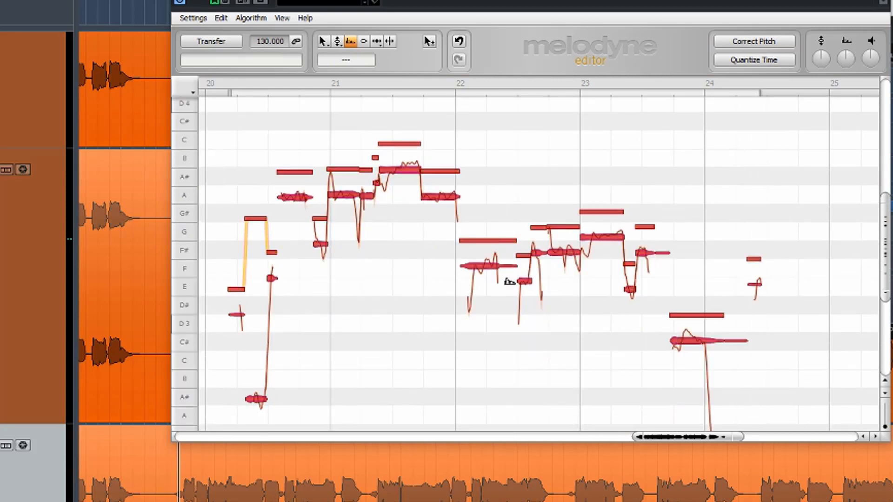
{"action": "left_click_drag", "start_coordinate": [403, 170], "coordinate": [403, 149]}
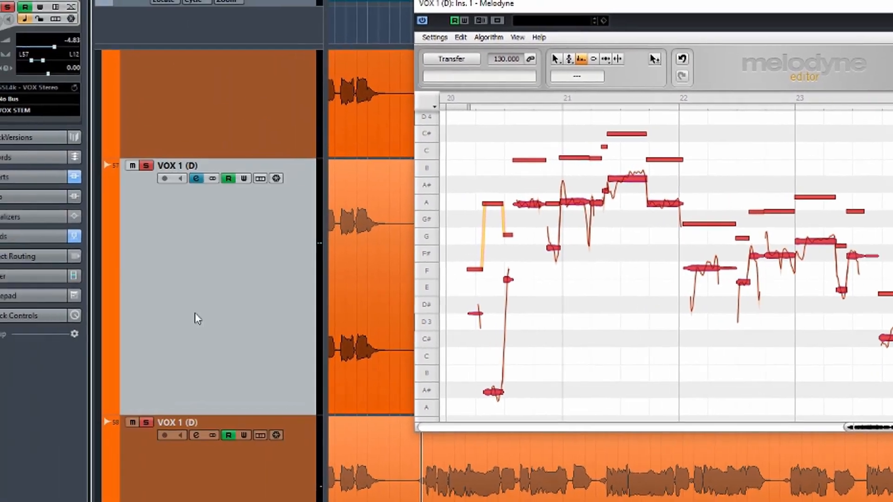
- Turn off automation reading on the left-panned VOX 1 (D) track and lower its volume to -14.7 dB
{"action": "left_click", "coordinate": [19, 275]}
{"action": "left_click_drag", "start_coordinate": [14, 275], "coordinate": [43, 259]}
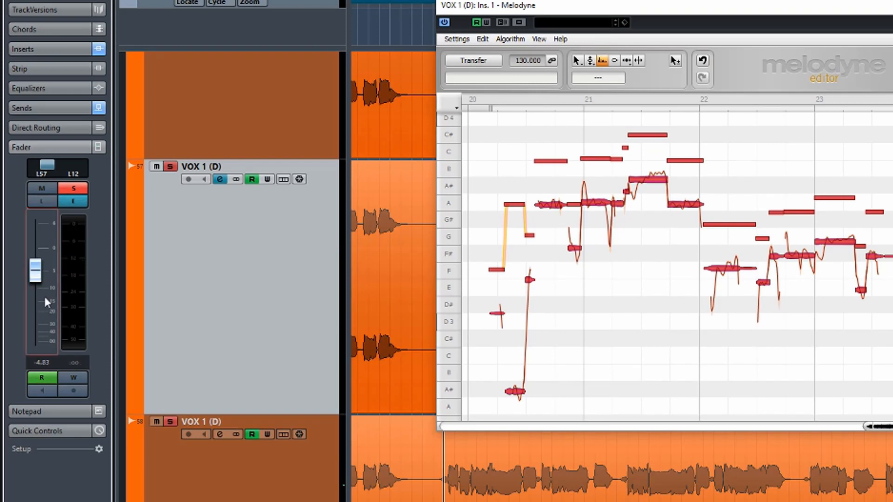
{"action": "left_click", "coordinate": [41, 377]}
{"action": "left_click_drag", "start_coordinate": [36, 276], "coordinate": [36, 301]}
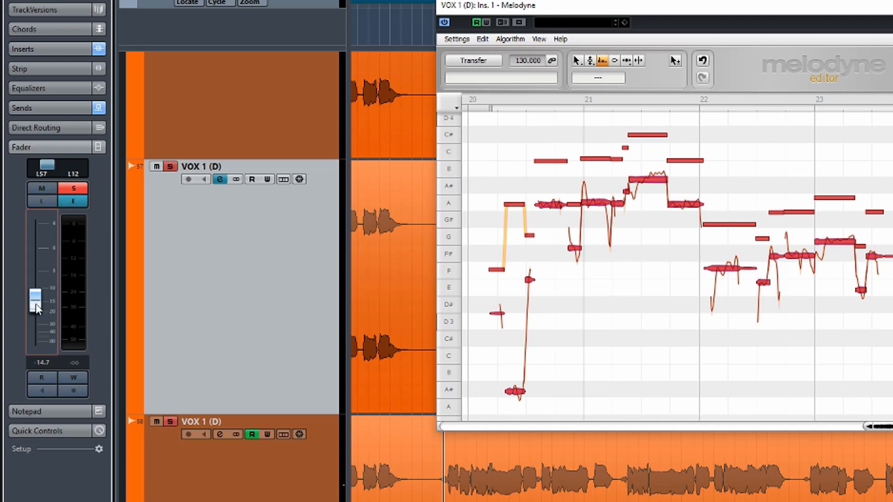
- Turn off automation reading on the right-panned VOX 1 (D) track and lower its volume to -18.6 dB
{"action": "left_click", "coordinate": [159, 488]}
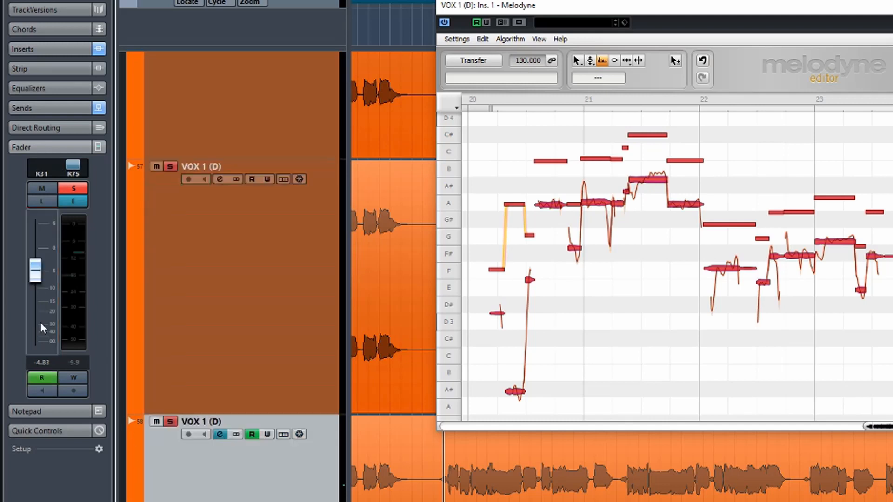
{"action": "left_click", "coordinate": [41, 377]}
{"action": "left_click_drag", "start_coordinate": [35, 274], "coordinate": [36, 308]}
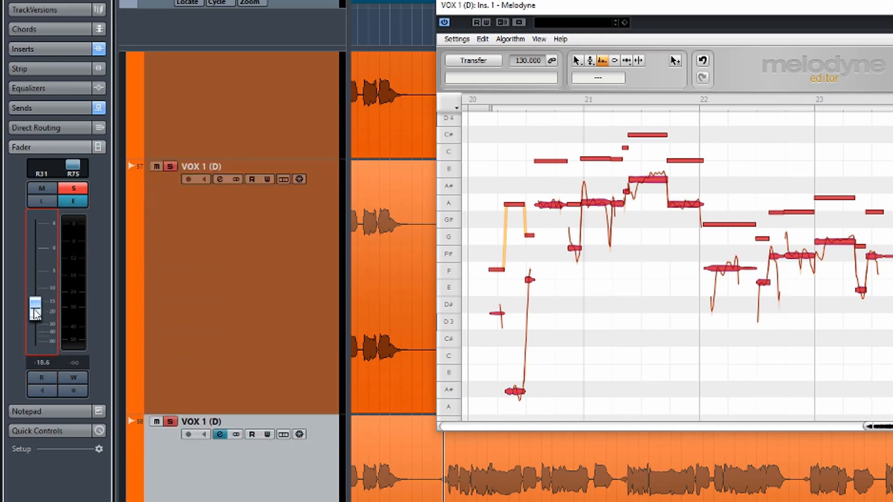
- Play back the vocals while rebalancing the two duplicates' volumes, setting the left-panned track to -14.4 dB
{"action": "left_click", "coordinate": [474, 60]}
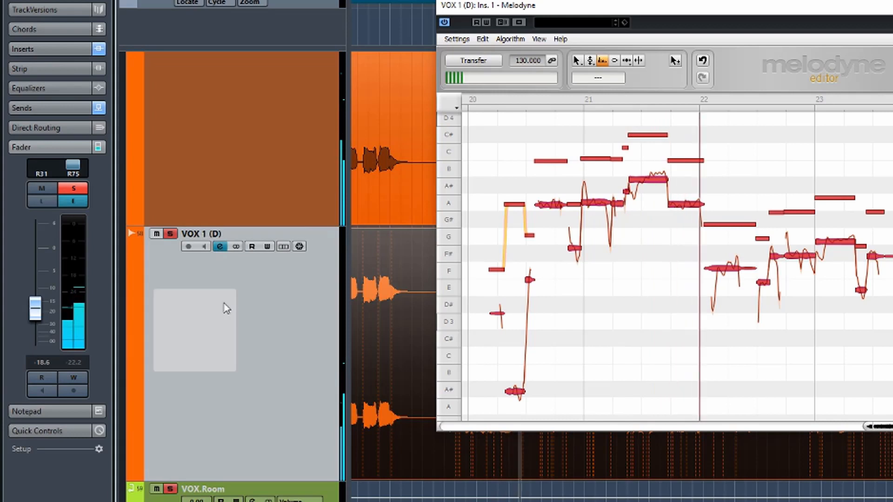
{"action": "mouse_move", "coordinate": [35, 309]}
{"action": "left_mouse_down"}
{"action": "mouse_move", "coordinate": [40, 273]}
{"action": "mouse_move", "coordinate": [38, 303]}
{"action": "left_mouse_up"}
{"action": "left_click", "coordinate": [192, 213]}
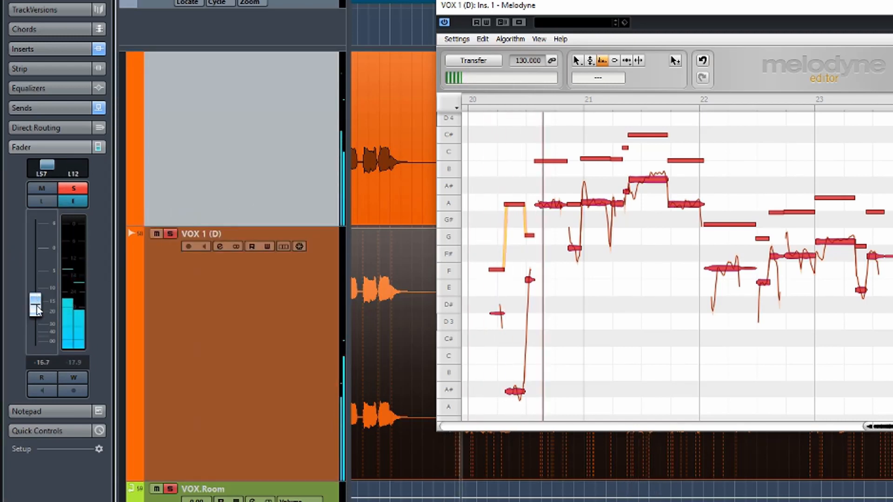
{"action": "mouse_move", "coordinate": [35, 304]}
{"action": "left_mouse_down"}
{"action": "mouse_move", "coordinate": [38, 289]}
{"action": "mouse_move", "coordinate": [41, 302]}
{"action": "left_mouse_up"}
{"action": "left_click", "coordinate": [319, 149]}
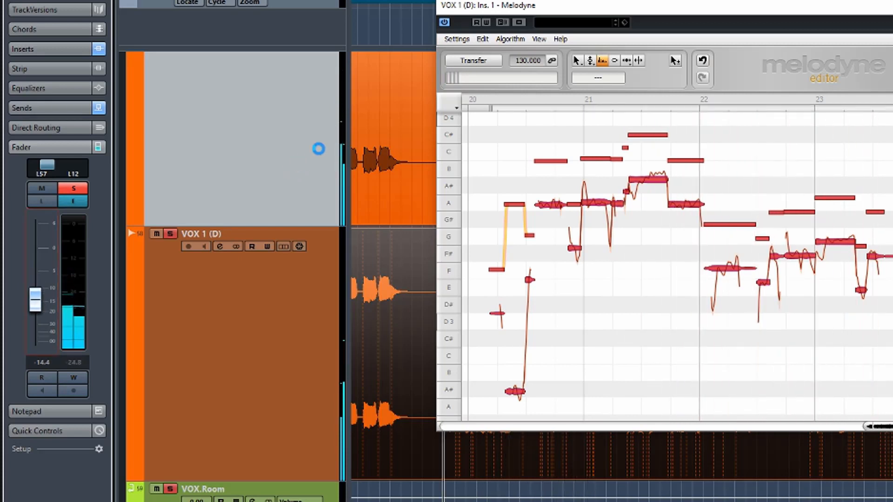
{"action": "key", "text": "space"}
{"action": "key", "text": "space"}
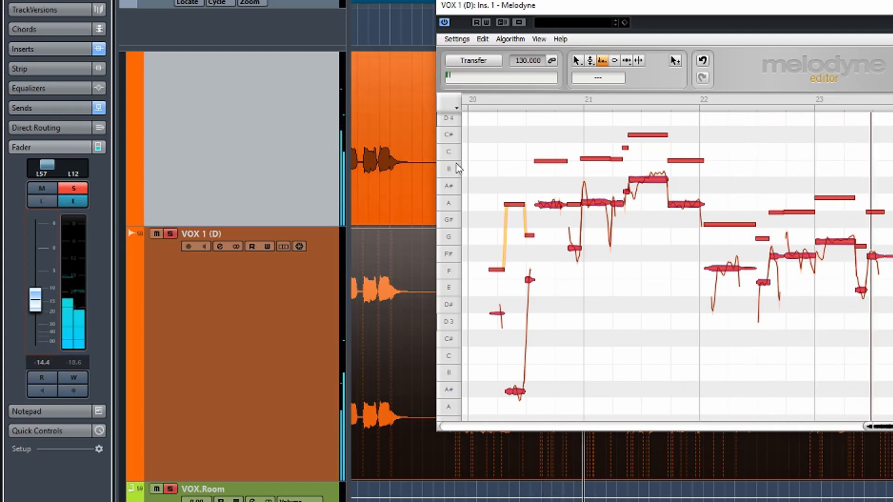
{"action": "key", "text": "space"}
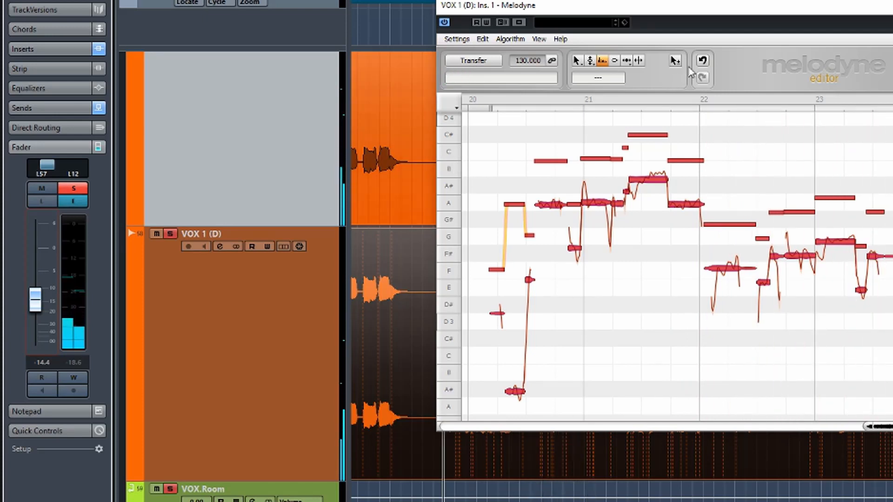
- Undo the formant shifts in Melodyne and raise the phrase's notes by two semitones, excluding the short last note
{"action": "left_click", "coordinate": [702, 61]}
{"action": "left_click", "coordinate": [702, 61]}
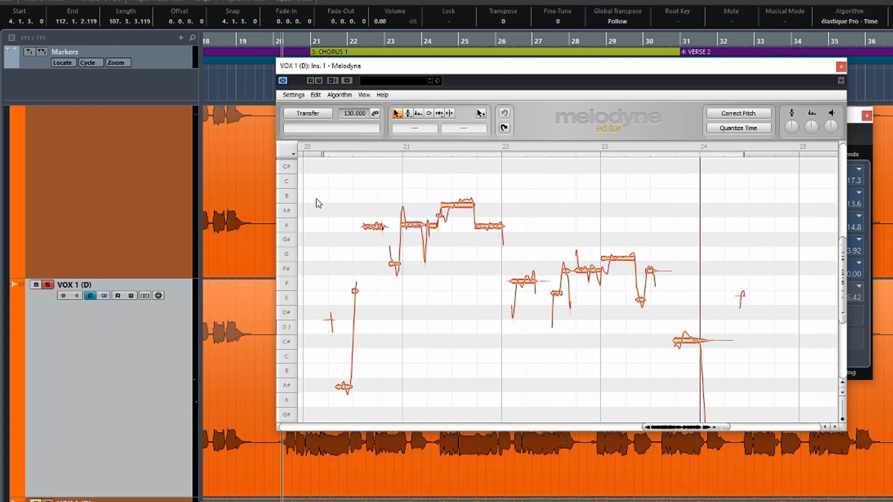
{"action": "left_click_drag", "start_coordinate": [308, 188], "coordinate": [725, 388]}
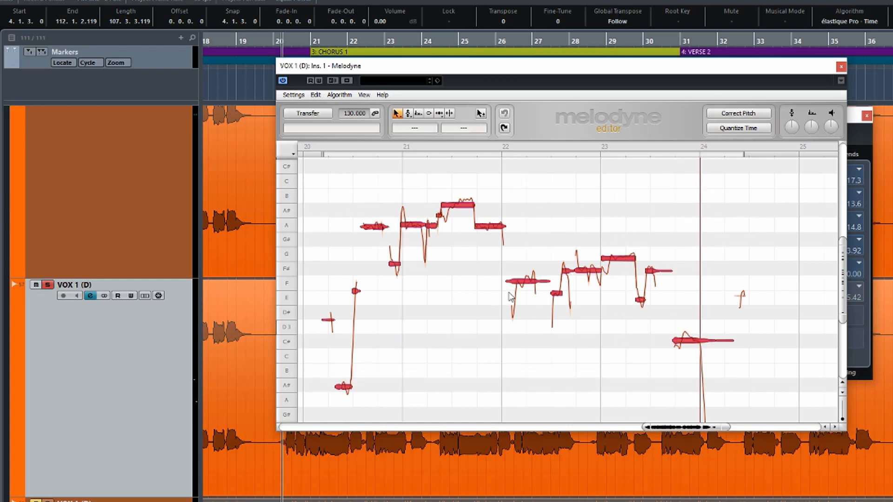
{"action": "left_click_drag", "start_coordinate": [460, 209], "coordinate": [460, 195]}
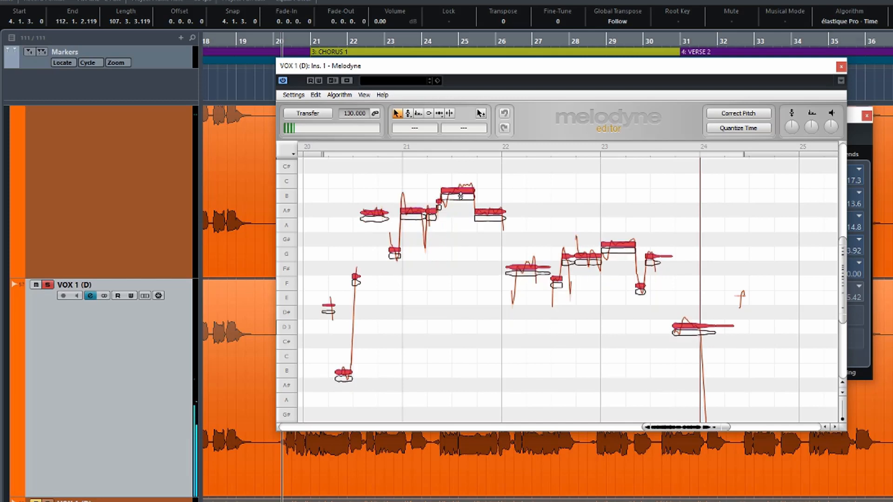
{"action": "left_click_drag", "start_coordinate": [460, 196], "coordinate": [459, 181]}
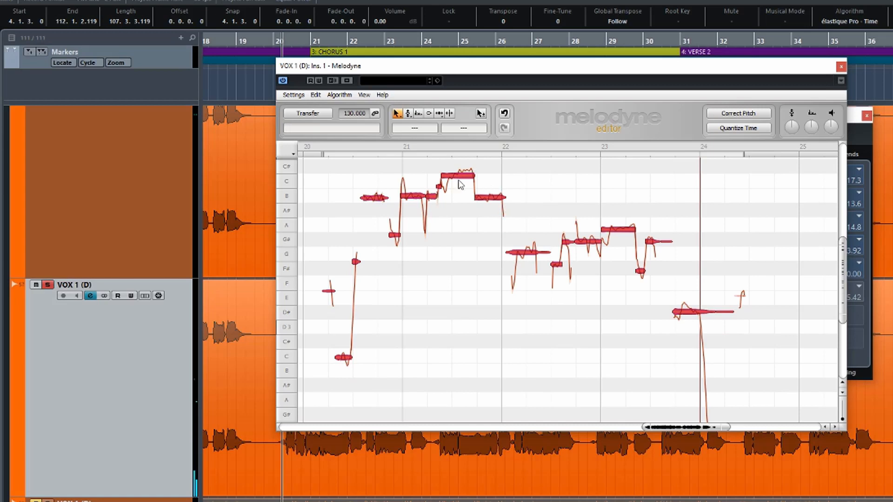
- Correct the raised notes' pitch with Snap to D Major and the pitch center correction at maximum, and play back the result
{"action": "left_click", "coordinate": [743, 114]}
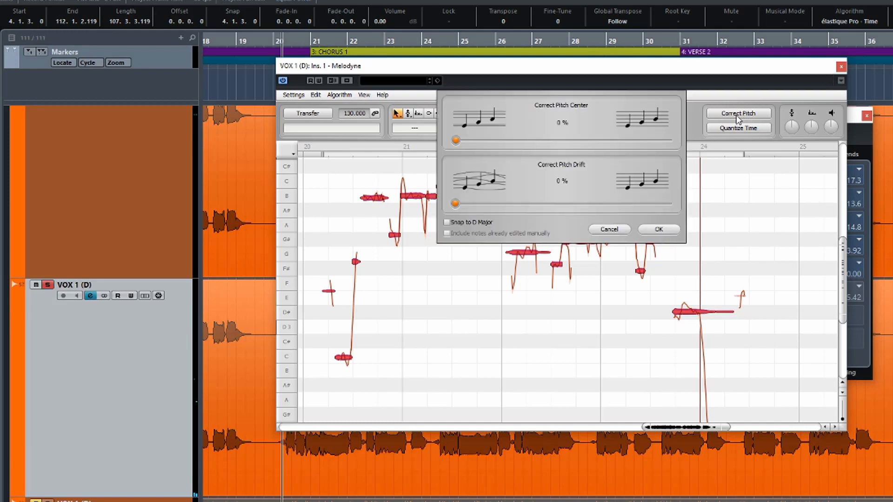
{"action": "left_click", "coordinate": [481, 225]}
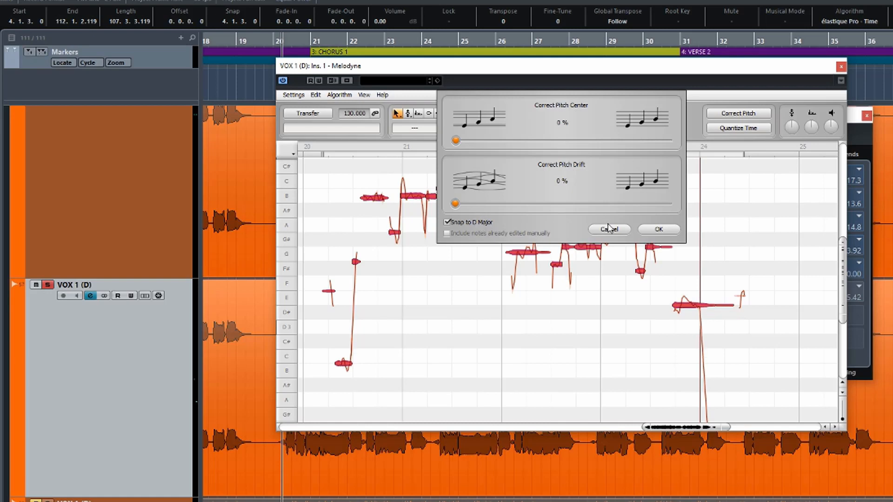
{"action": "left_click_drag", "start_coordinate": [459, 142], "coordinate": [678, 140]}
{"action": "left_click", "coordinate": [658, 229]}
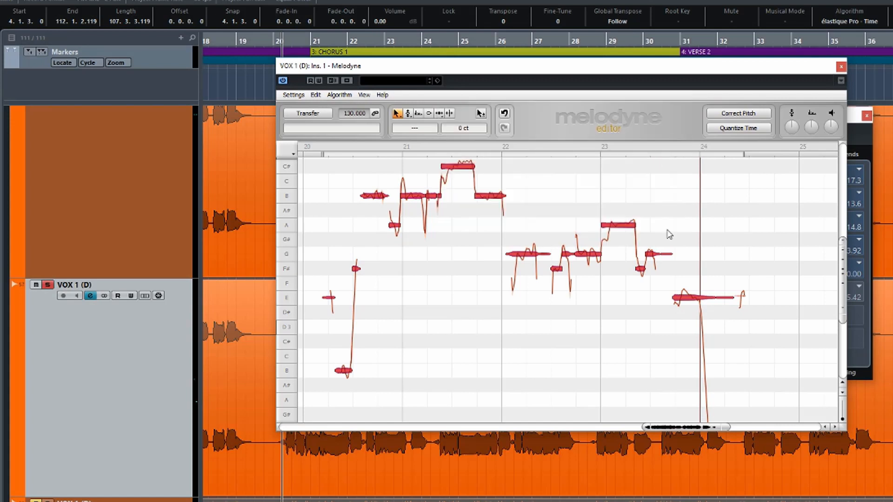
{"action": "key", "text": "space"}
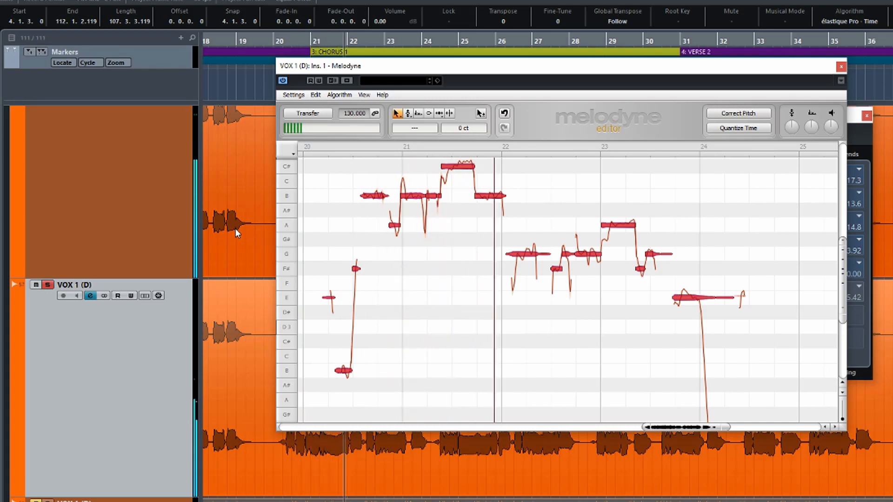
{"action": "key", "text": "space"}
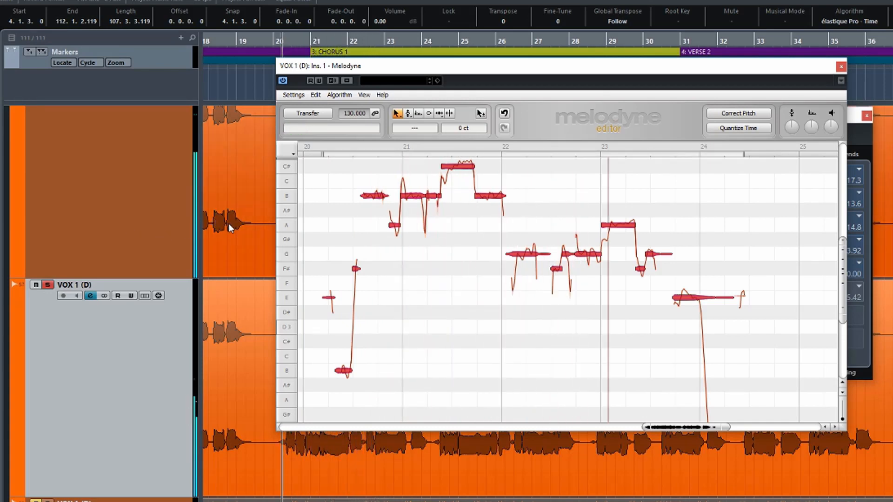
- Switch to the Melodyne insert of the VOX 1 (D) track directly above, activate it, and choose the main tool with no notes selected
{"action": "left_click", "coordinate": [235, 233]}
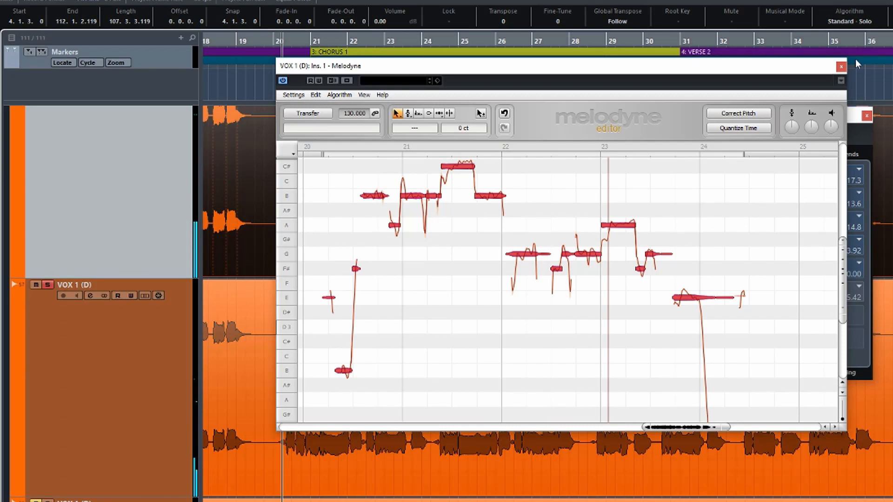
{"action": "left_click", "coordinate": [841, 66]}
{"action": "scroll", "coordinate": [148, 195], "scroll_direction": "up", "scroll_amount": 2}
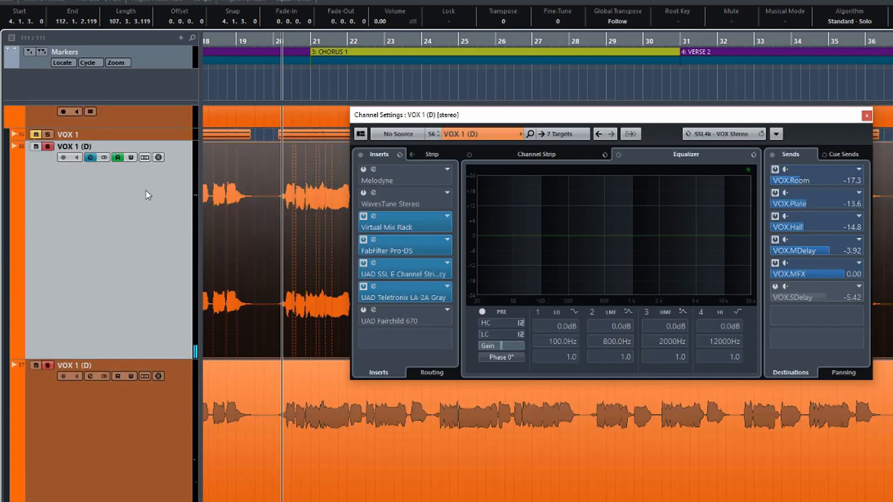
{"action": "left_click", "coordinate": [398, 175]}
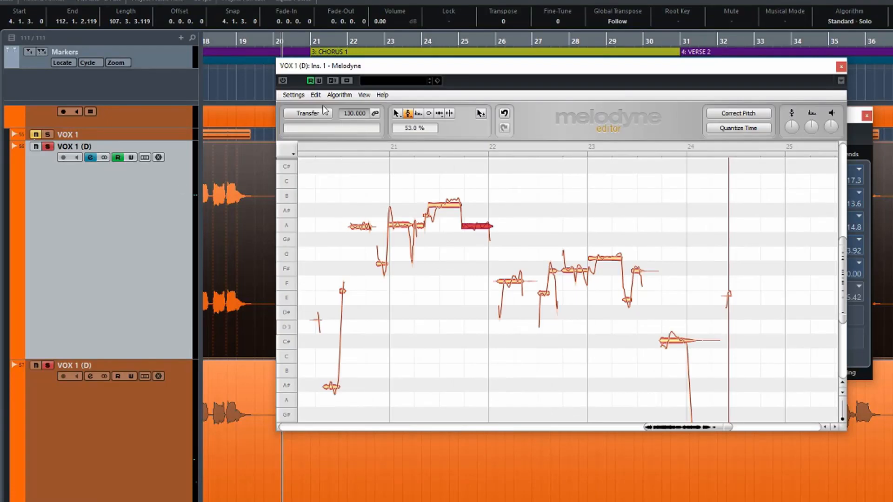
{"action": "left_click", "coordinate": [307, 180]}
{"action": "left_click", "coordinate": [398, 115]}
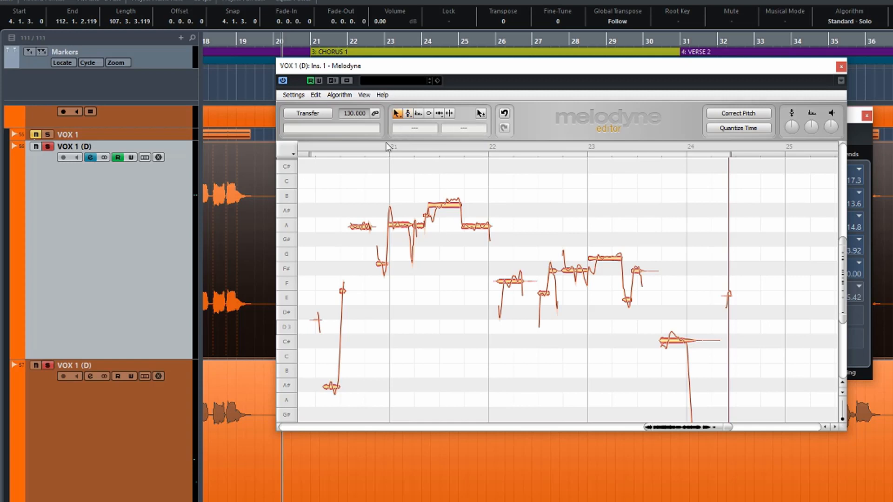
- Select all the phrase's notes, correct them with Snap to D Major and 100% pitch center, play back, and close the Melodyne editor
{"action": "left_click_drag", "start_coordinate": [304, 175], "coordinate": [764, 414]}
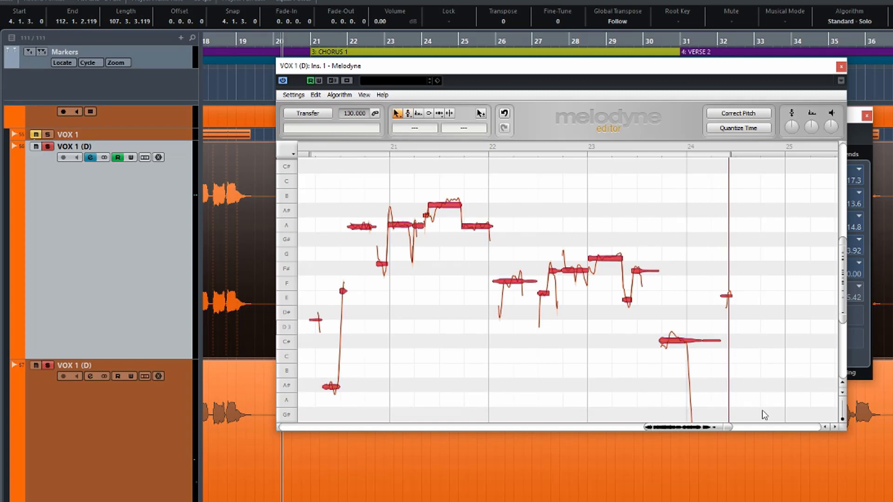
{"action": "left_click", "coordinate": [758, 116]}
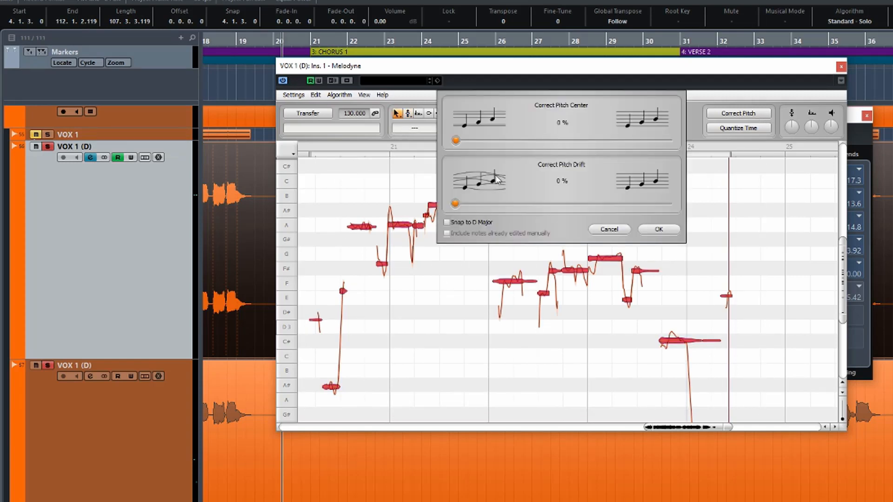
{"action": "left_click", "coordinate": [484, 224]}
{"action": "left_click_drag", "start_coordinate": [455, 142], "coordinate": [691, 135]}
{"action": "left_click", "coordinate": [660, 229]}
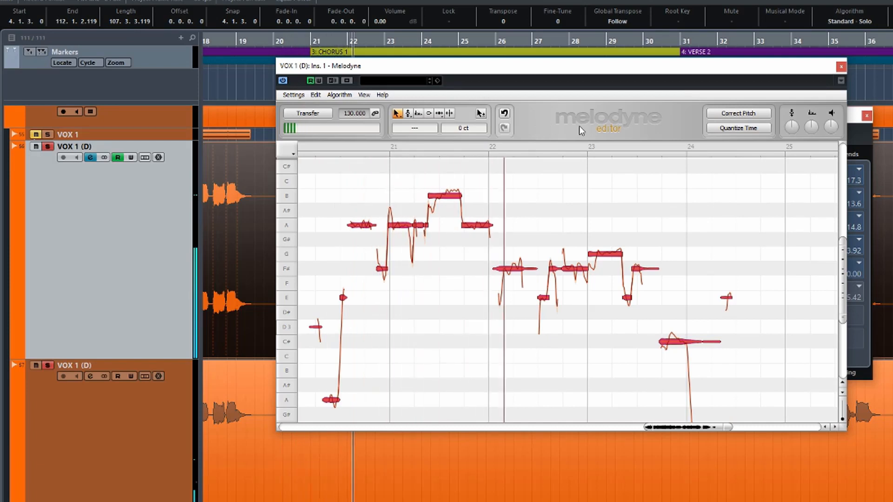
{"action": "left_click", "coordinate": [841, 68]}
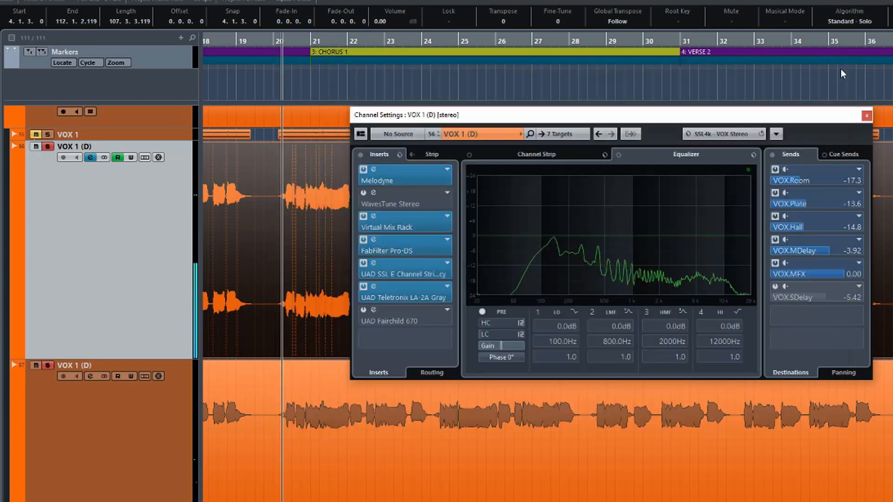
- Switch to the Melodyne insert of the lower VOX 1 (D) track and check its pitch correction settings without applying them
{"action": "left_click", "coordinate": [88, 402]}
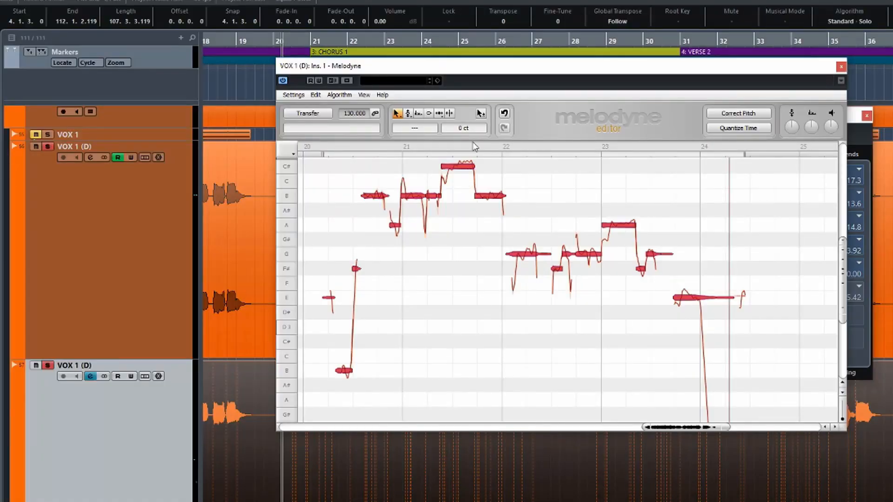
{"action": "left_click", "coordinate": [741, 116]}
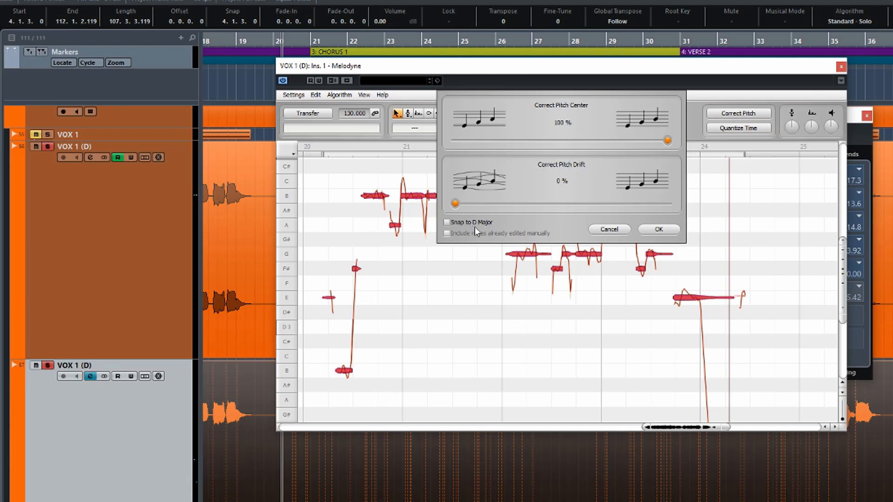
{"action": "left_click", "coordinate": [620, 230]}
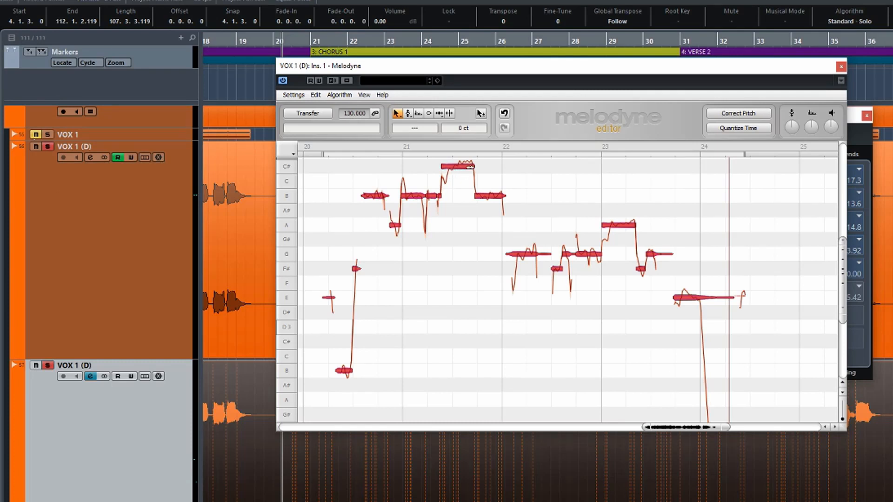
- Lower the selected phrase notes by ten semitones and play back the low voice
{"action": "scroll", "coordinate": [524, 204], "scroll_direction": "up", "scroll_amount": 3}
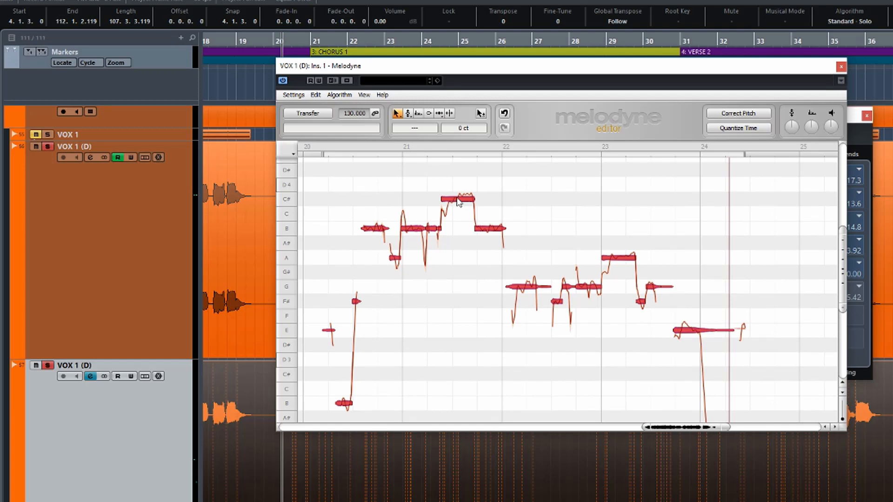
{"action": "left_click_drag", "start_coordinate": [459, 202], "coordinate": [454, 342]}
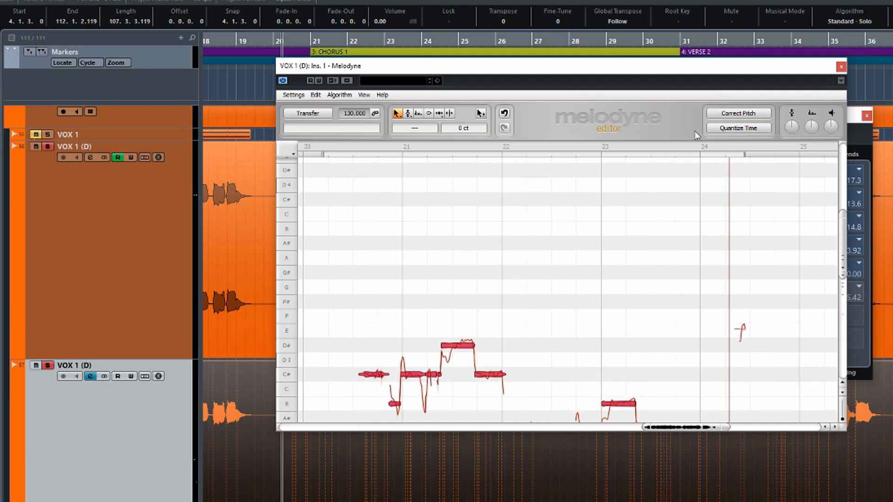
{"action": "scroll", "coordinate": [561, 289], "scroll_direction": "down", "scroll_amount": 5}
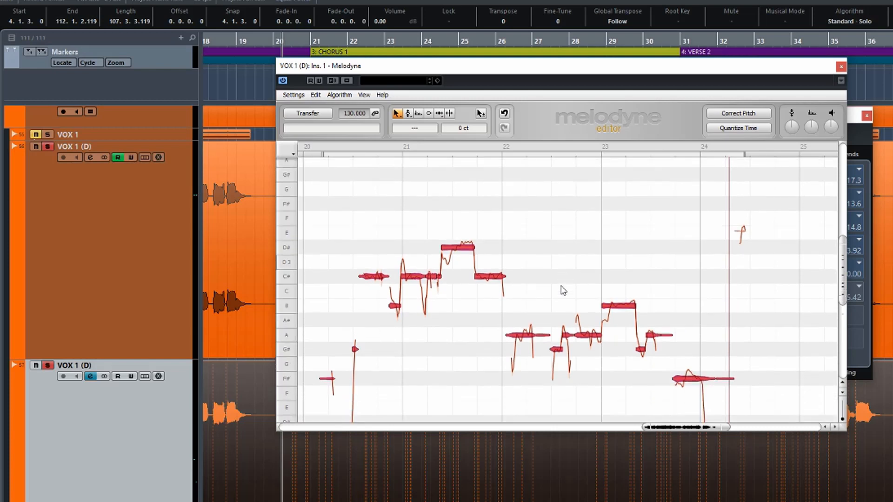
{"action": "scroll", "coordinate": [563, 289], "scroll_direction": "down", "scroll_amount": 1}
{"action": "key", "text": "space"}
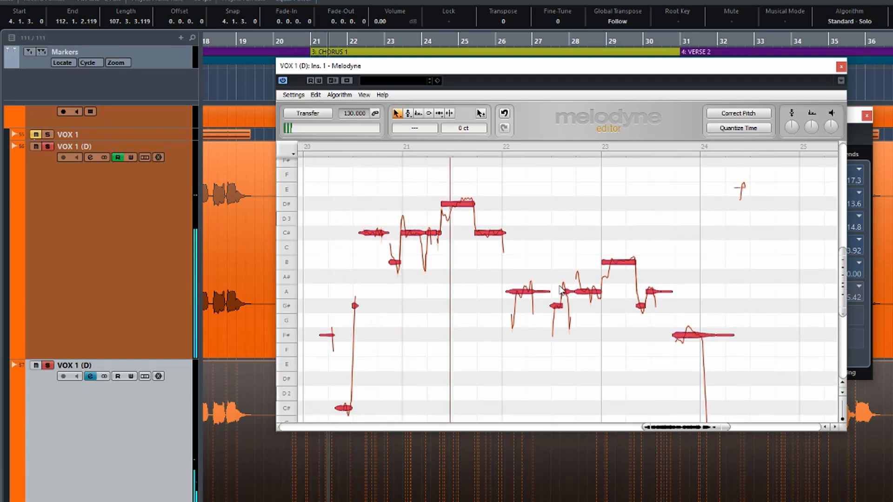
{"action": "key", "text": "space"}
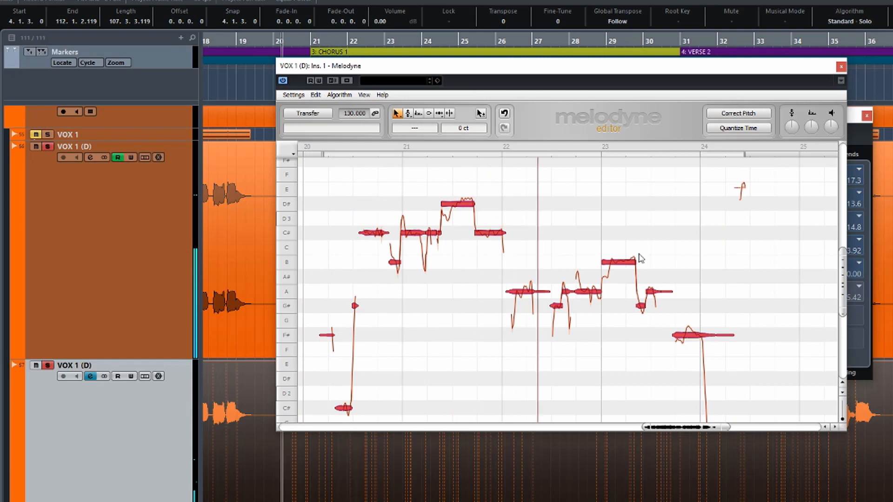
- Correct the lowered notes with Snap to D Major at 100% pitch center and play back the result
{"action": "left_click", "coordinate": [739, 114]}
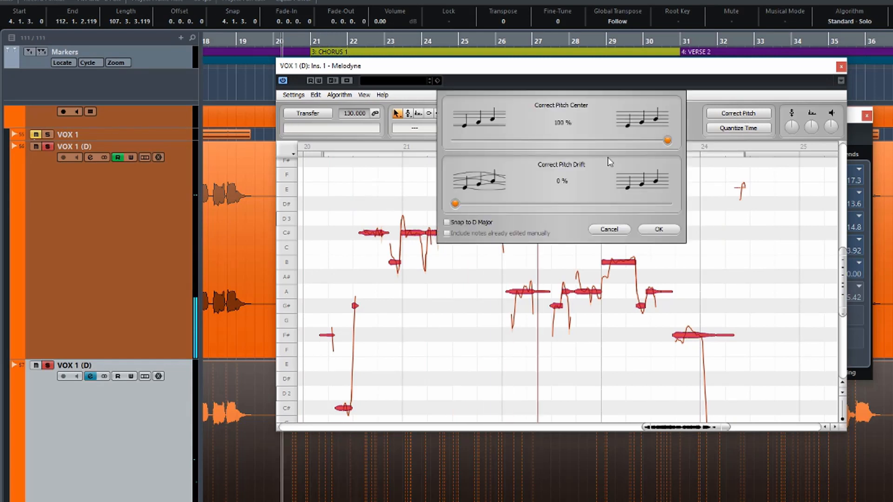
{"action": "left_click", "coordinate": [472, 221]}
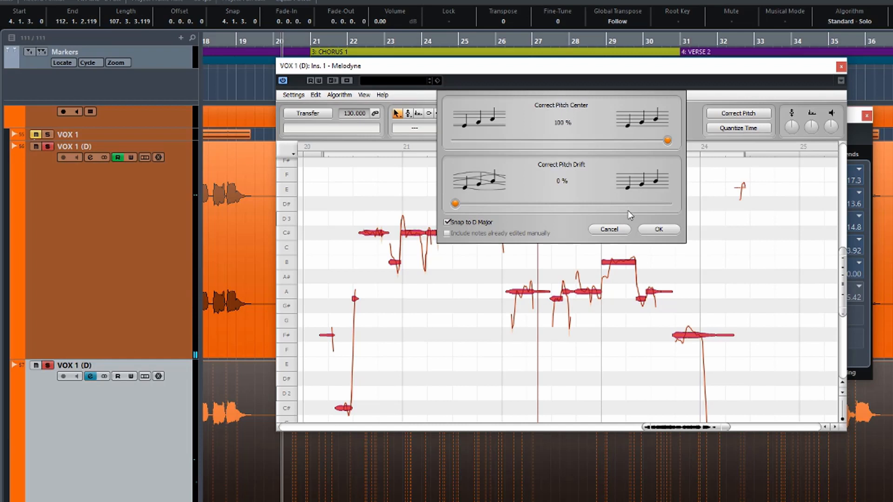
{"action": "left_click", "coordinate": [659, 229]}
{"action": "key", "text": "space"}
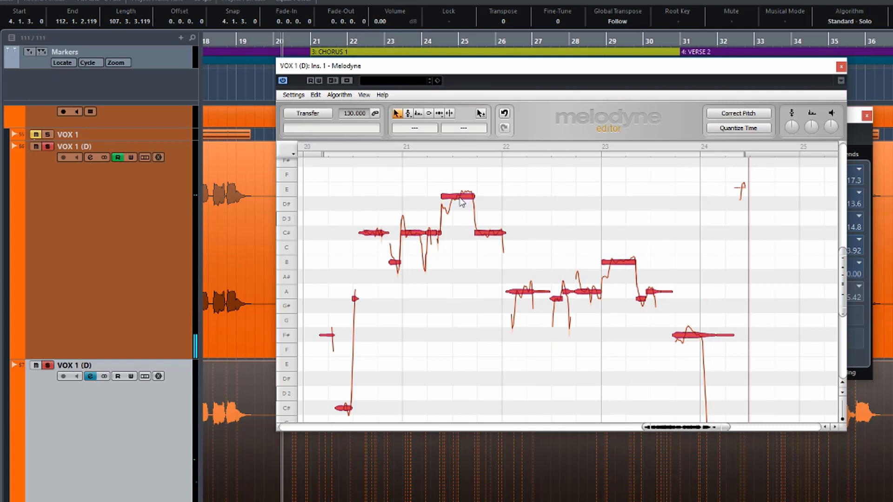
- Raise the low notes by two semitones, correct them with Snap to D Major at 100% pitch center, and play back
{"action": "left_click_drag", "start_coordinate": [461, 195], "coordinate": [461, 172]}
{"action": "left_click", "coordinate": [738, 114]}
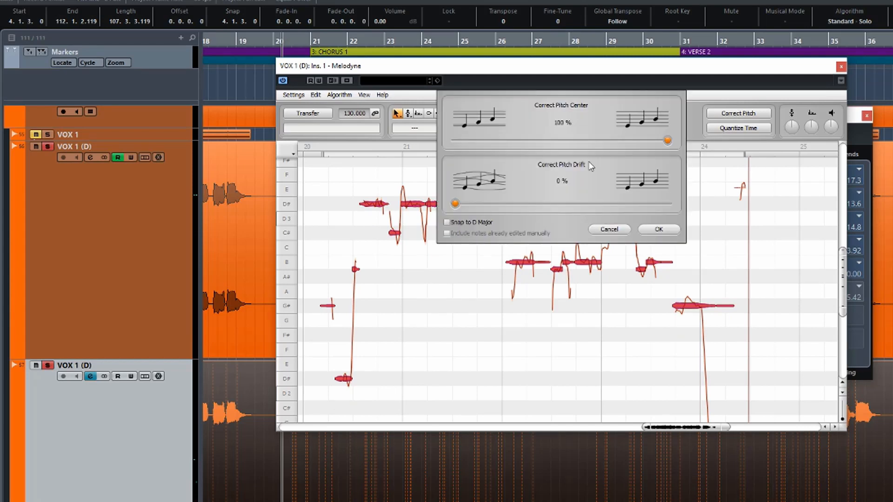
{"action": "left_click", "coordinate": [465, 221]}
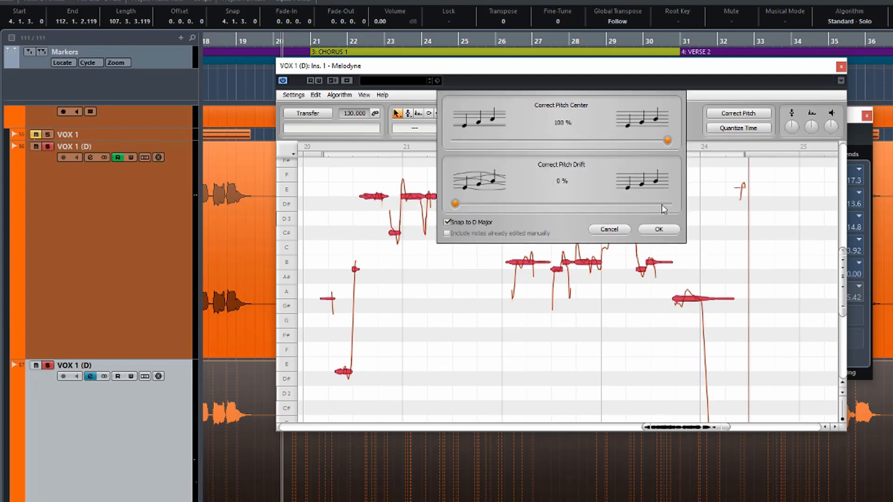
{"action": "left_click", "coordinate": [659, 230]}
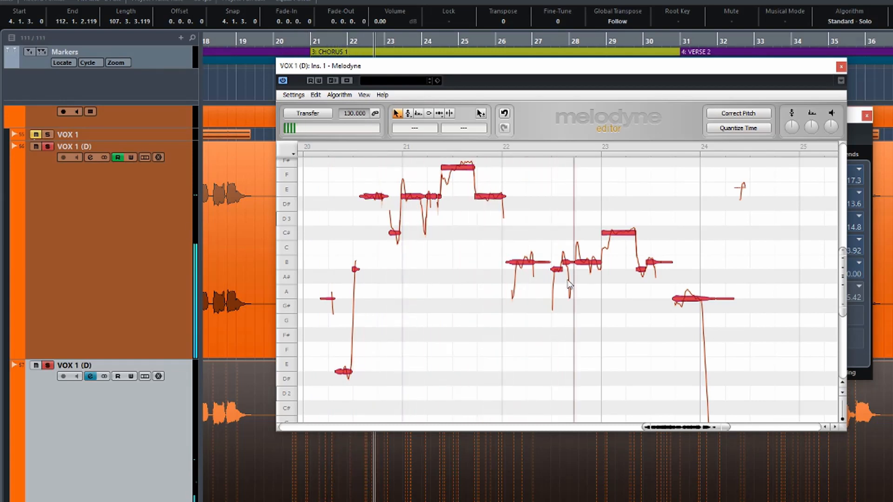
{"action": "key", "text": "space"}
- Undo the low-voice pitch shifts and their scale corrections, and play back the restored phrase
{"action": "left_click", "coordinate": [504, 114]}
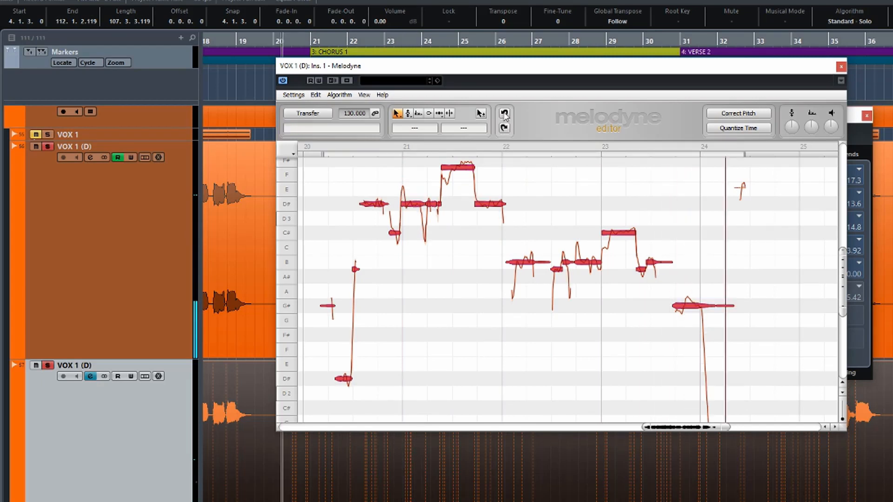
{"action": "left_click", "coordinate": [505, 114]}
{"action": "left_click", "coordinate": [504, 114]}
{"action": "left_click", "coordinate": [504, 114]}
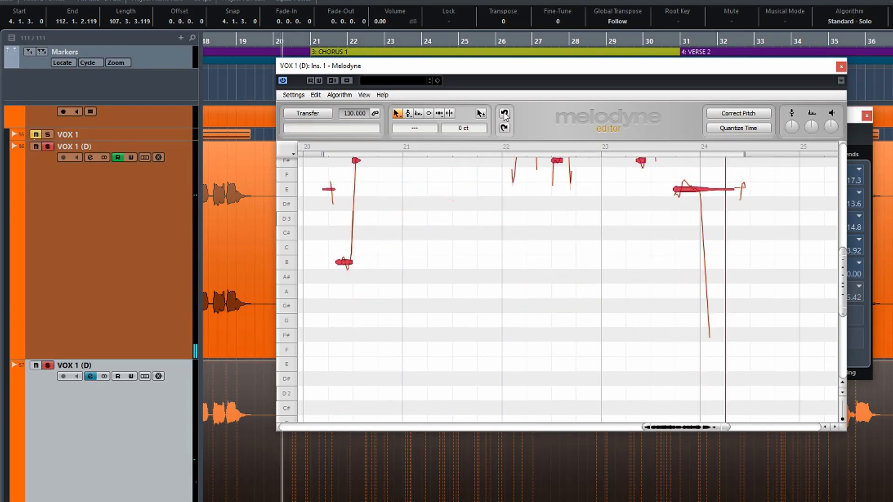
{"action": "scroll", "coordinate": [526, 222], "scroll_direction": "up", "scroll_amount": 5}
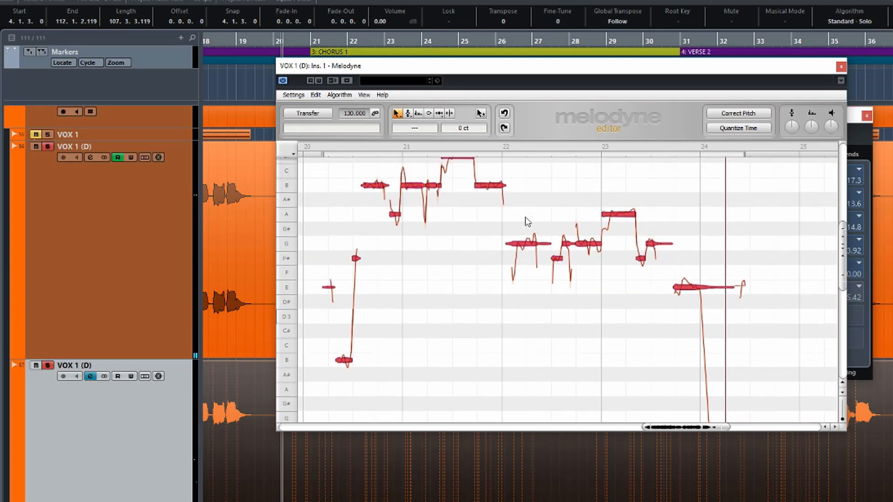
{"action": "scroll", "coordinate": [526, 222], "scroll_direction": "up", "scroll_amount": 1}
{"action": "key", "text": "space"}
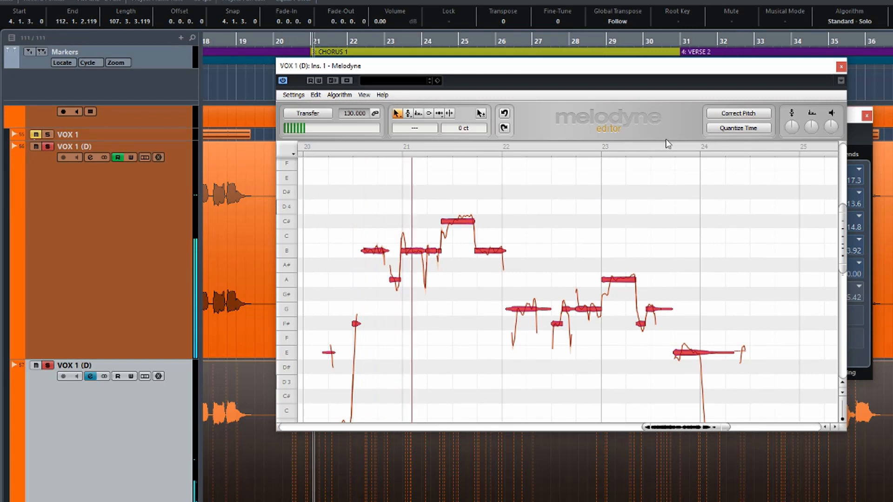
- Undo the phrase's earlier D Major correction and two-semitone raise, playing back between the undos
{"action": "left_click", "coordinate": [505, 113]}
{"action": "key", "text": "space"}
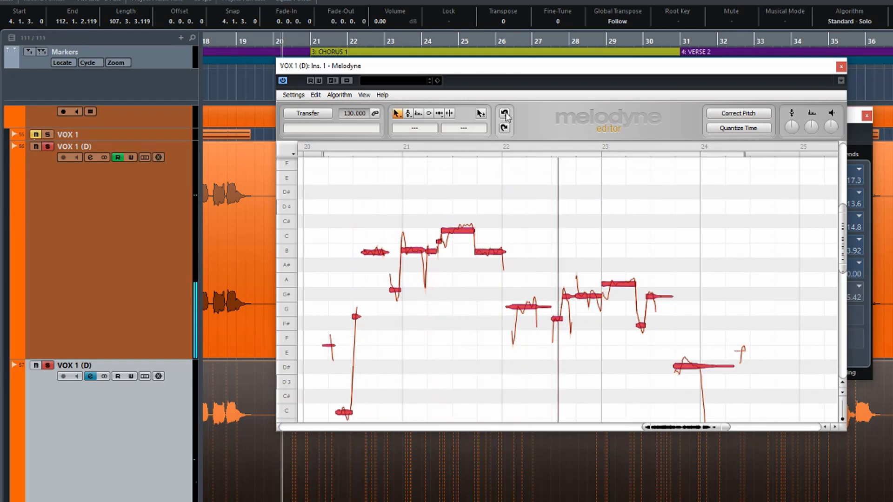
{"action": "left_click", "coordinate": [505, 114]}
{"action": "key", "text": "space"}
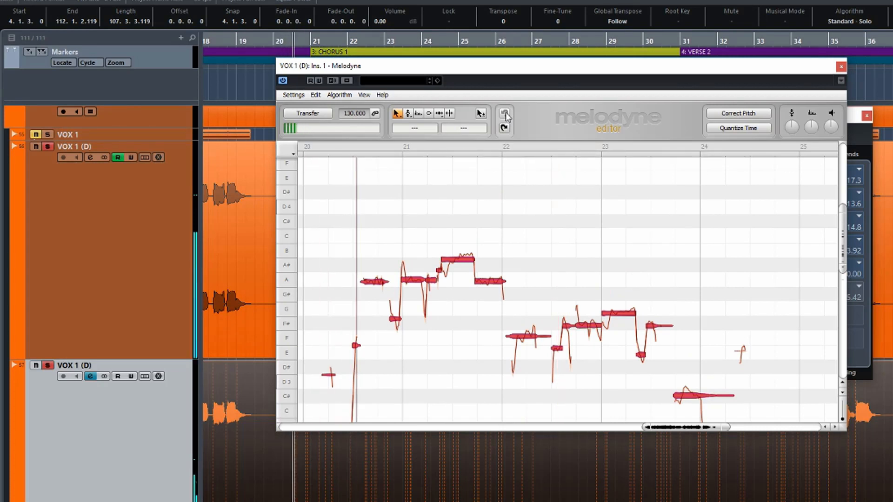
- Correct the original notes' pitch with Snap to D Major and the pitch center correction at maximum, and play back the result
{"action": "left_click", "coordinate": [728, 115]}
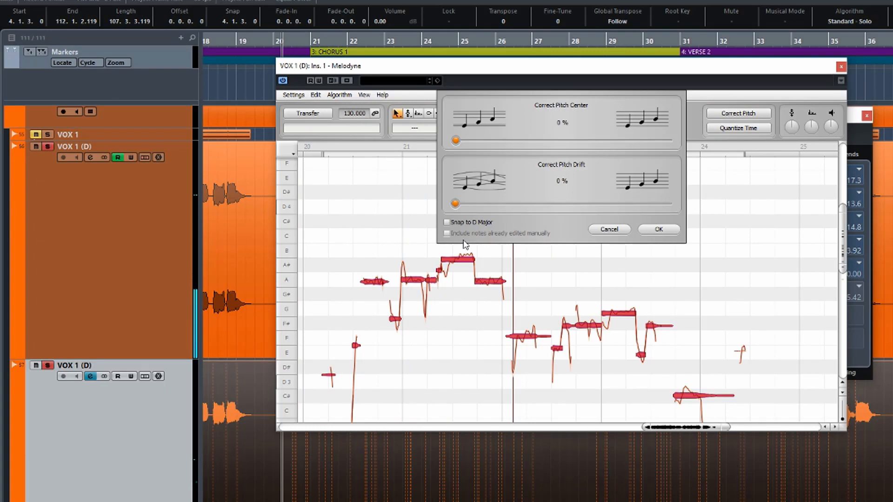
{"action": "left_click", "coordinate": [473, 222]}
{"action": "left_click_drag", "start_coordinate": [499, 144], "coordinate": [683, 139]}
{"action": "left_click", "coordinate": [659, 230]}
{"action": "key", "text": "space"}
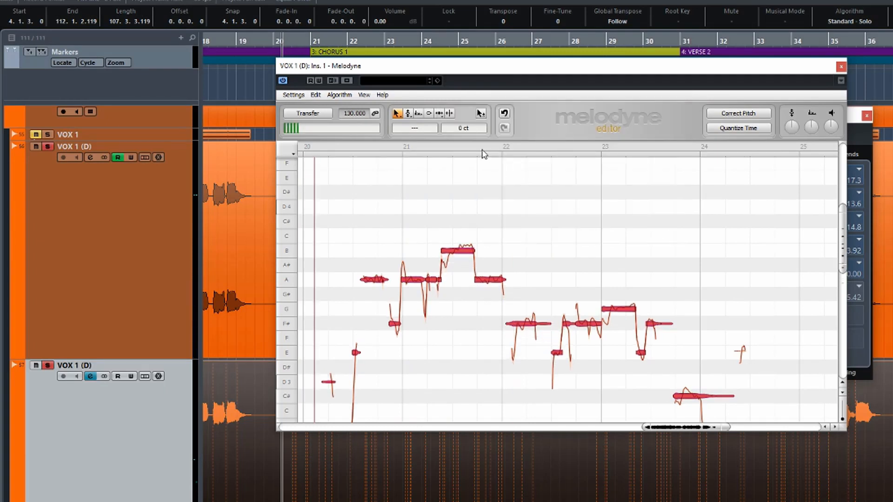
{"action": "key", "text": "space"}
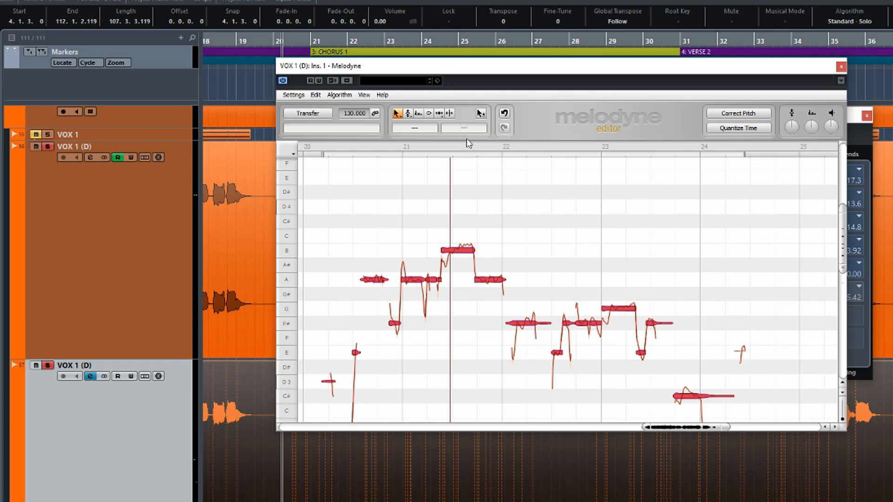
- Select all notes including the short last one, detune them slightly upward with the pitch deviation value, and play back
{"action": "left_click", "coordinate": [468, 165]}
{"action": "left_click_drag", "start_coordinate": [457, 328], "coordinate": [762, 417]}
{"action": "key", "text": "space"}
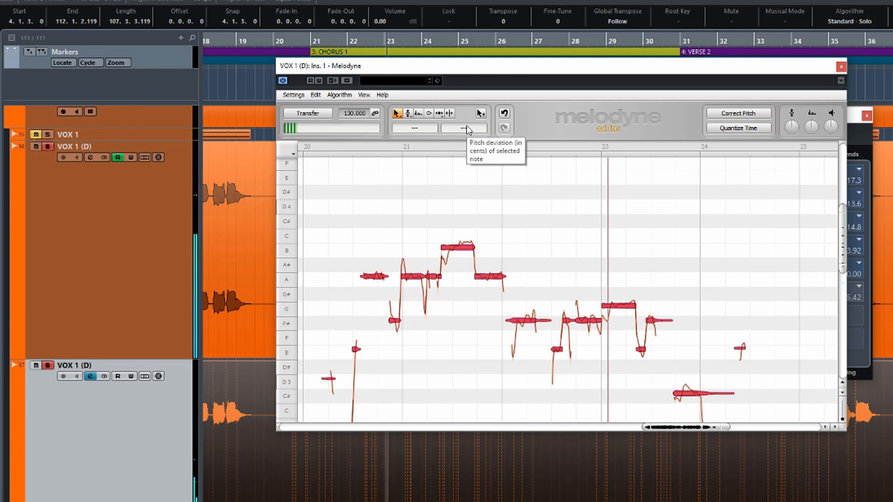
{"action": "key", "text": "space"}
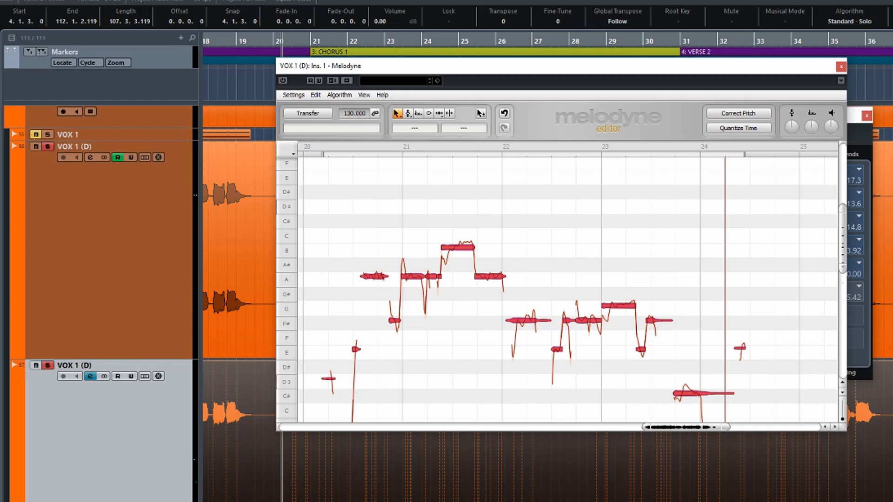
- Close the Melodyne and channel settings windows, and raise the selected vocal event's Fine-Tune to 43 during playback
{"action": "left_click", "coordinate": [842, 68]}
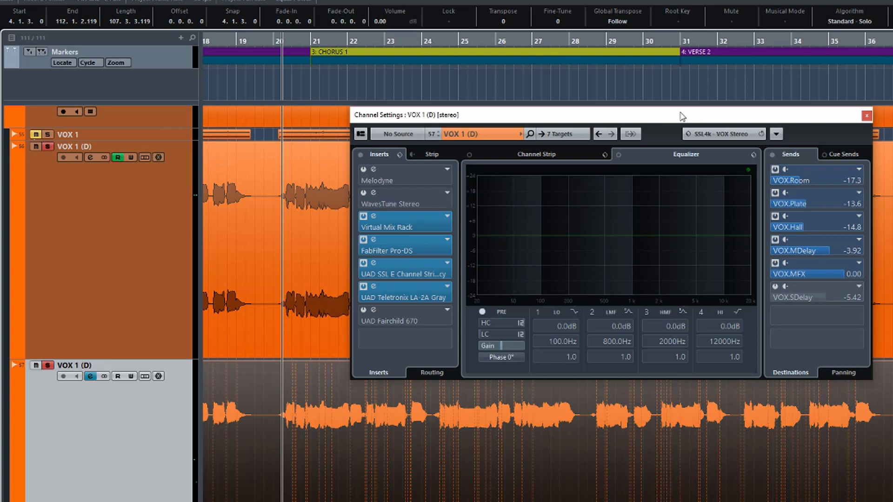
{"action": "left_click", "coordinate": [866, 116]}
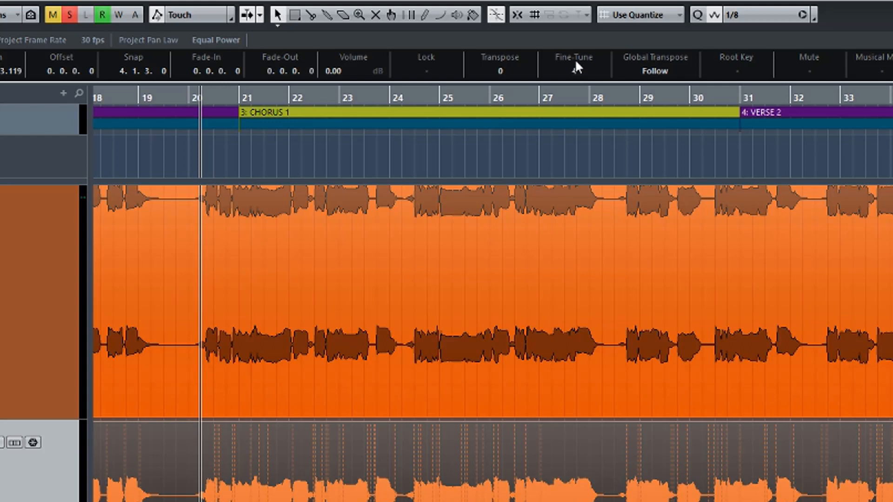
{"action": "key", "text": "space"}
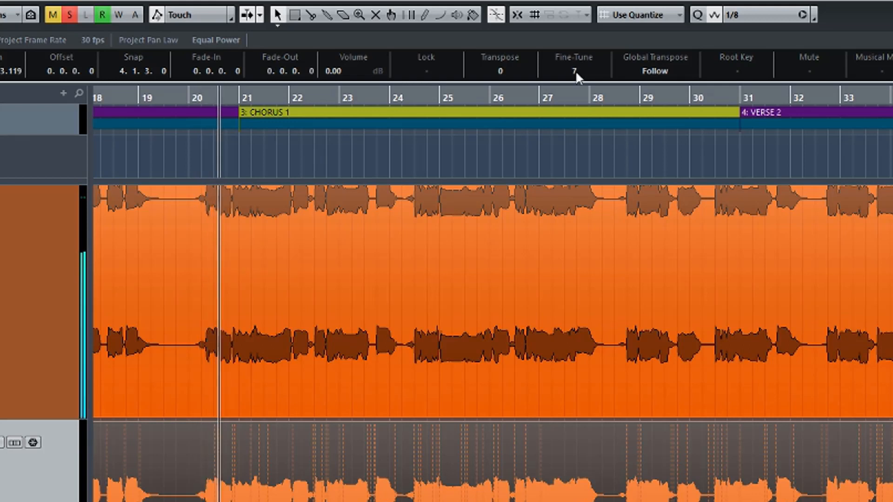
{"action": "scroll", "coordinate": [575, 70], "scroll_direction": "up", "scroll_amount": 1}
{"action": "scroll", "coordinate": [576, 69], "scroll_direction": "up", "scroll_amount": 4}
{"action": "left_click_drag", "start_coordinate": [576, 69], "coordinate": [577, 38]}
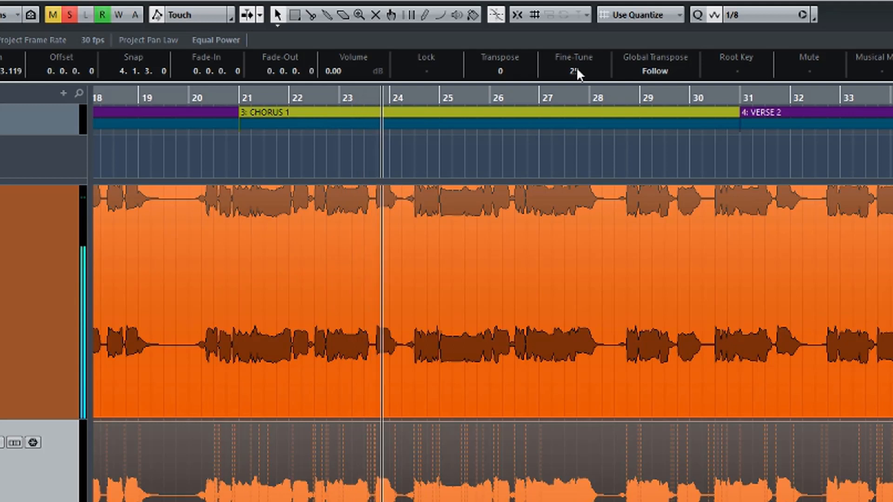
{"action": "left_click_drag", "start_coordinate": [576, 66], "coordinate": [573, 26]}
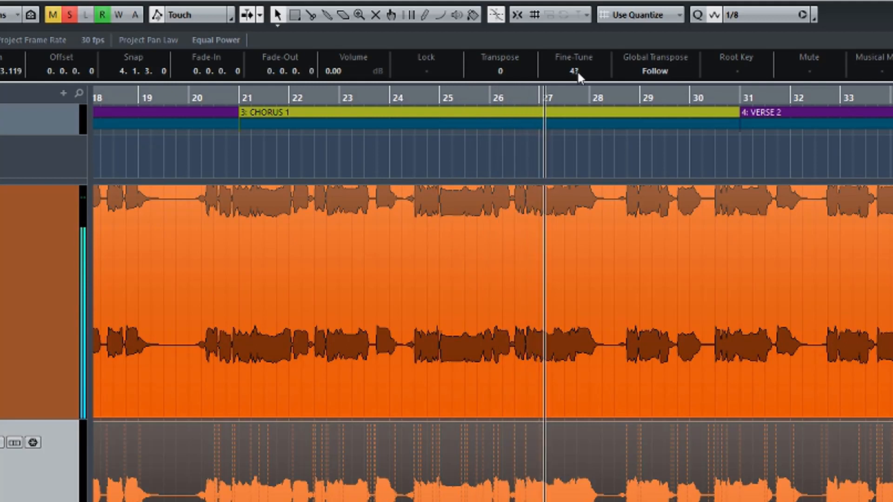
{"action": "key", "text": "space"}
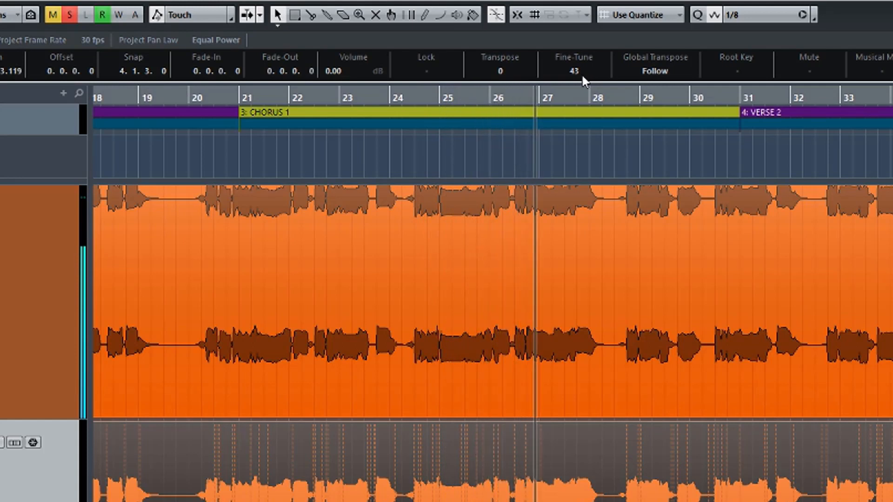
- Try transposing the selected vocal event by up to 4 semitones while playing it back
{"action": "left_click", "coordinate": [653, 72]}
{"action": "left_click", "coordinate": [653, 72]}
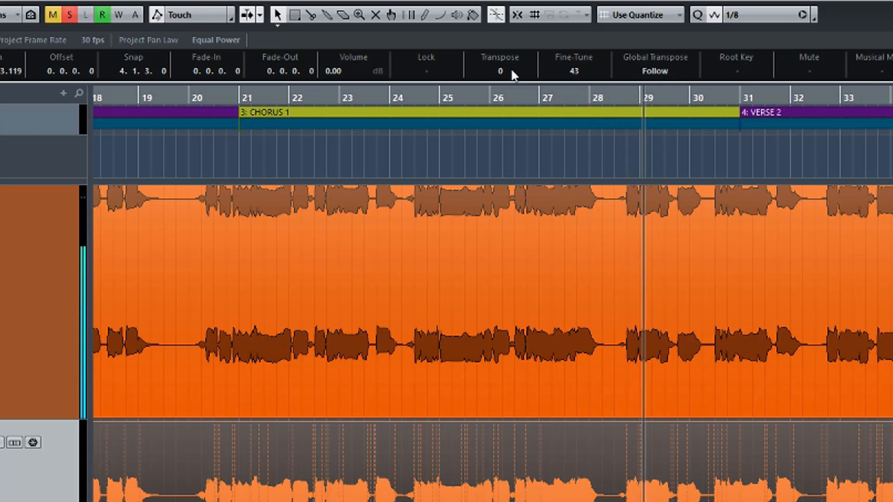
{"action": "key", "text": "space"}
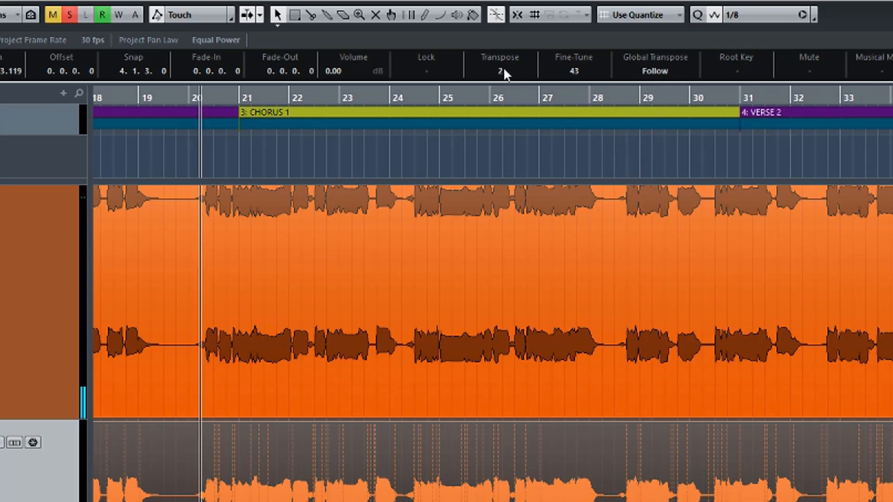
{"action": "key", "text": "space"}
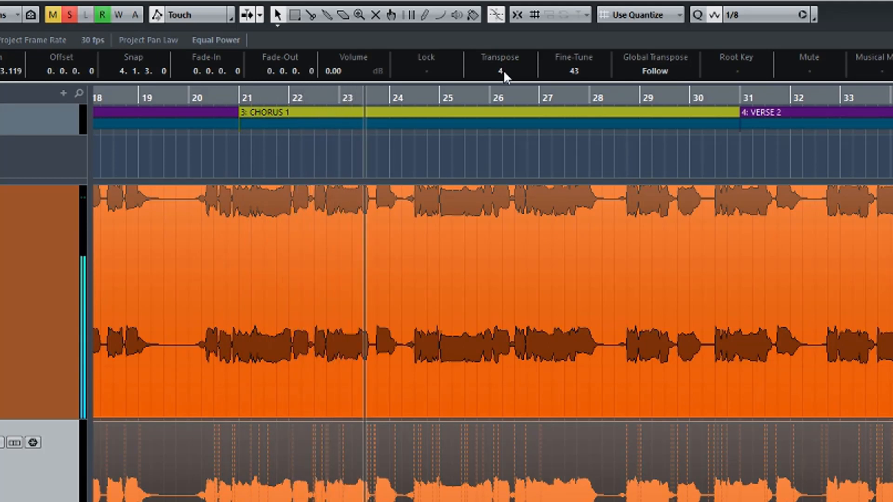
{"action": "scroll", "coordinate": [502, 72], "scroll_direction": "down", "scroll_amount": 2}
{"action": "scroll", "coordinate": [502, 72], "scroll_direction": "down", "scroll_amount": 1}
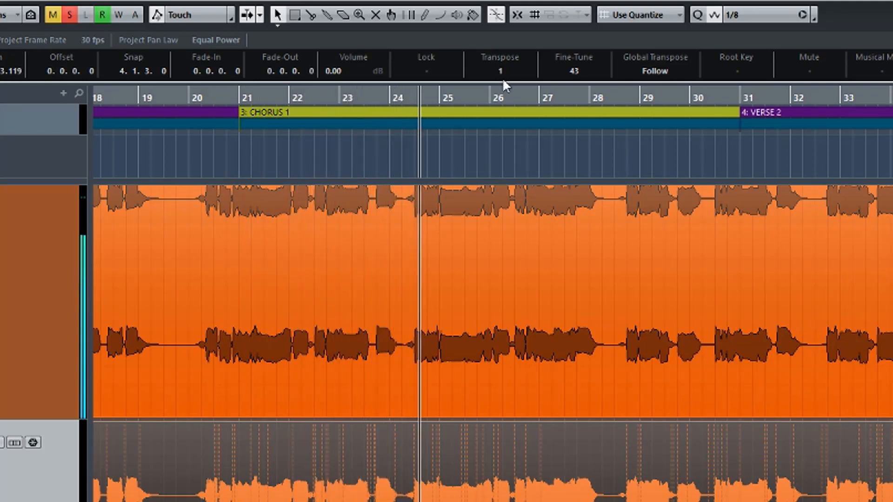
{"action": "scroll", "coordinate": [501, 72], "scroll_direction": "down", "scroll_amount": 1}
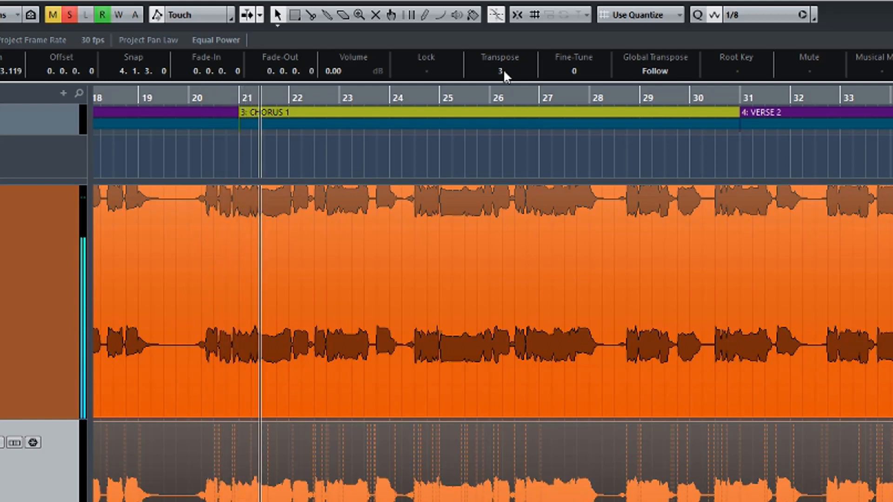
{"action": "key", "text": "space"}
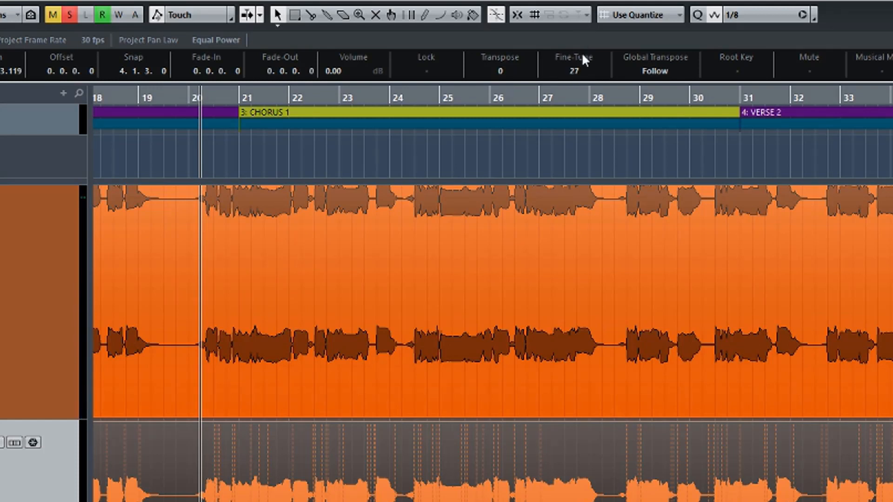
- Play back the phrase while trying the vocal event's Fine-Tune at 50 and at -49
{"action": "key", "text": "space"}
{"action": "left_click_drag", "start_coordinate": [580, 68], "coordinate": [580, 34]}
{"action": "left_click_drag", "start_coordinate": [582, 68], "coordinate": [579, 43]}
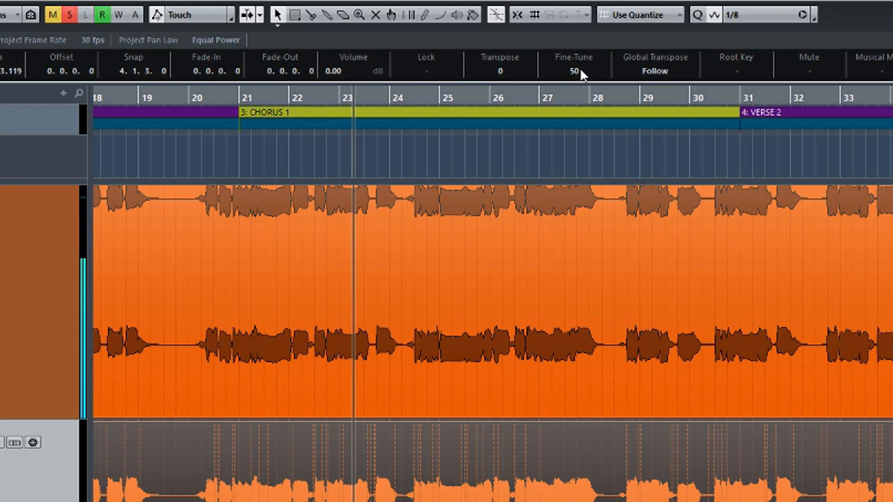
{"action": "left_click_drag", "start_coordinate": [580, 70], "coordinate": [581, 91]}
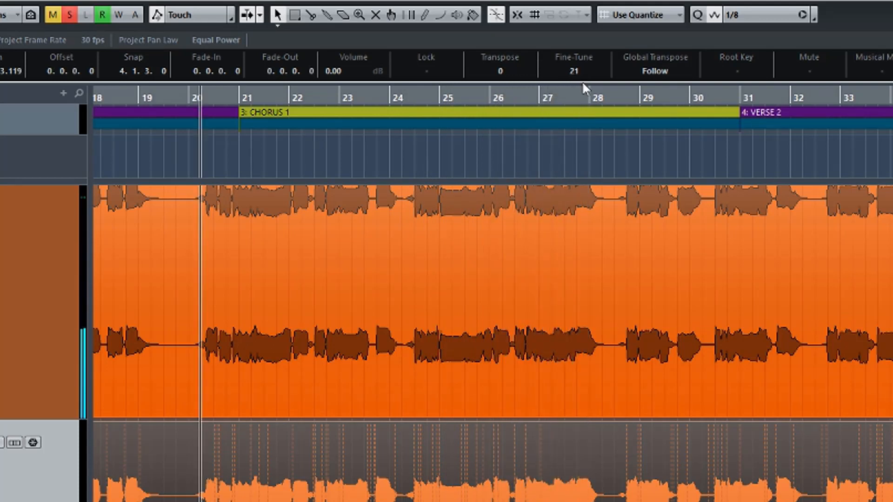
{"action": "left_click_drag", "start_coordinate": [588, 108], "coordinate": [601, 239]}
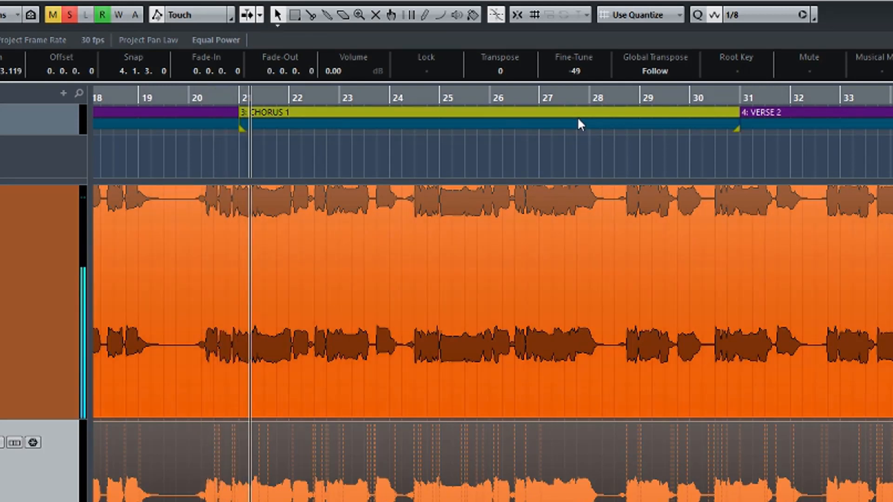
{"action": "key", "text": "space"}
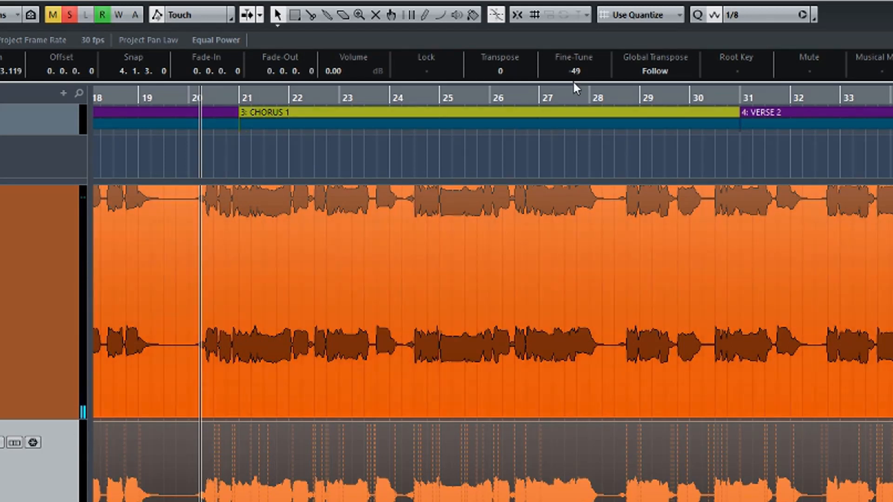
- Set the selected vocal event's Fine-Tune to 24
{"action": "left_click_drag", "start_coordinate": [585, 31], "coordinate": [587, 0]}
{"action": "left_click", "coordinate": [589, 15]}
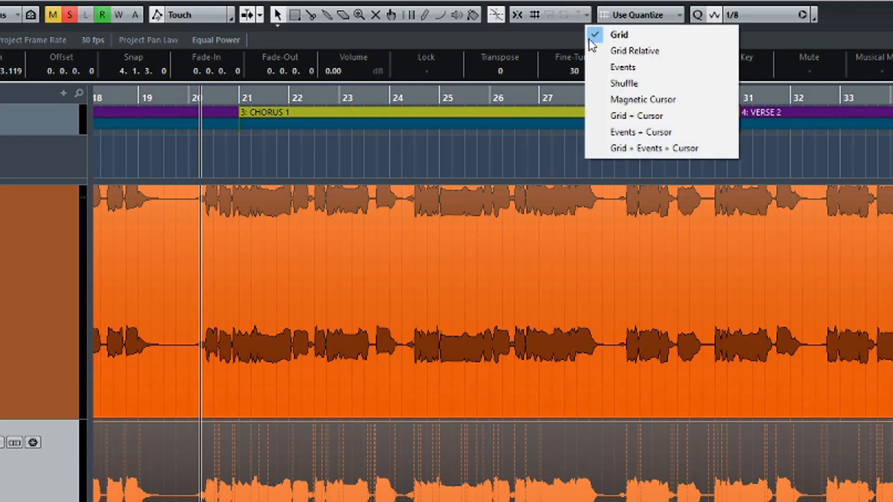
{"action": "left_click", "coordinate": [579, 75]}
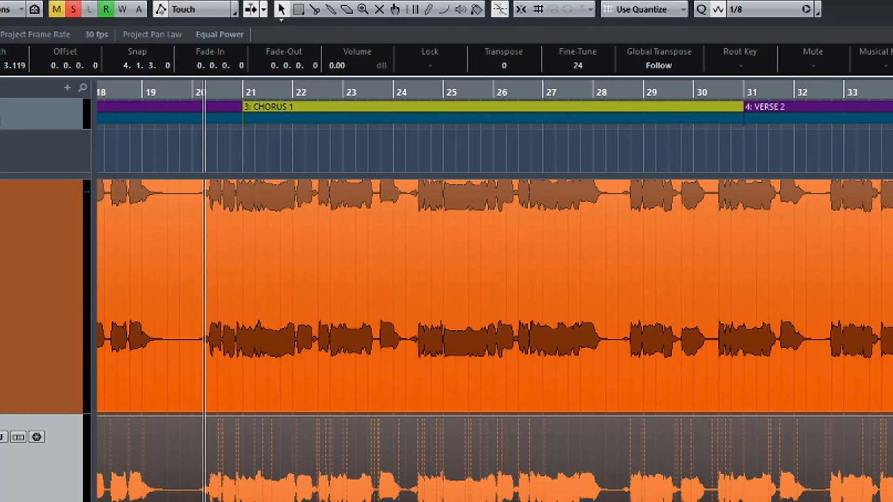
- Unmute and solo the other VOX 1 (D) duplicate, set its Fine-Tune to -24, and play back both detuned duplicates
{"action": "scroll", "coordinate": [9, 444], "scroll_direction": "down", "scroll_amount": 3}
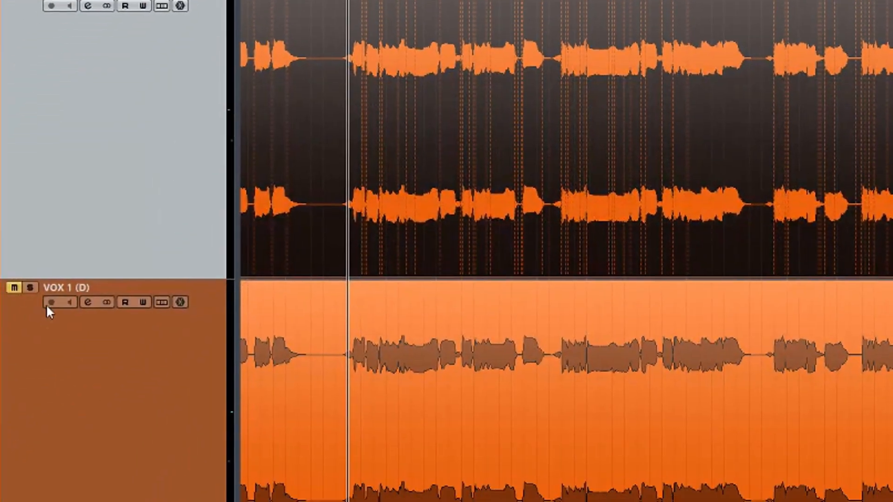
{"action": "left_click", "coordinate": [39, 304]}
{"action": "left_click", "coordinate": [56, 251]}
{"action": "key", "text": "ctrl+shift+d"}
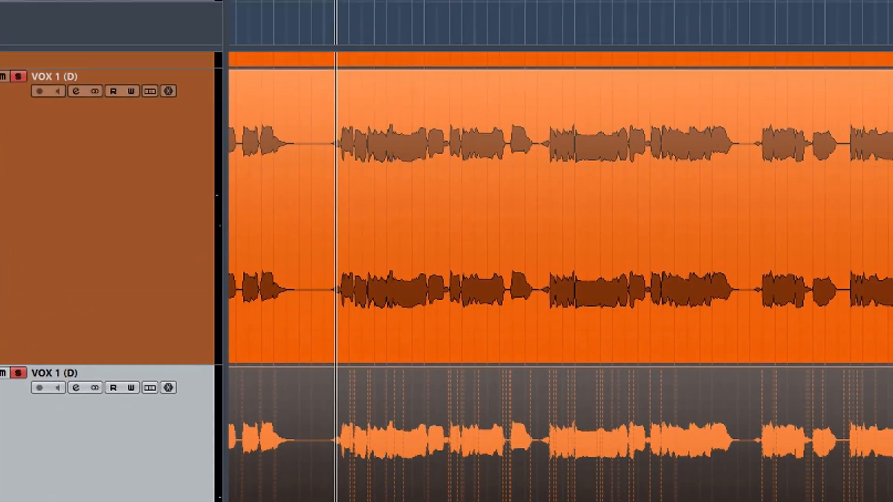
{"action": "left_click_drag", "start_coordinate": [680, 36], "coordinate": [688, 88]}
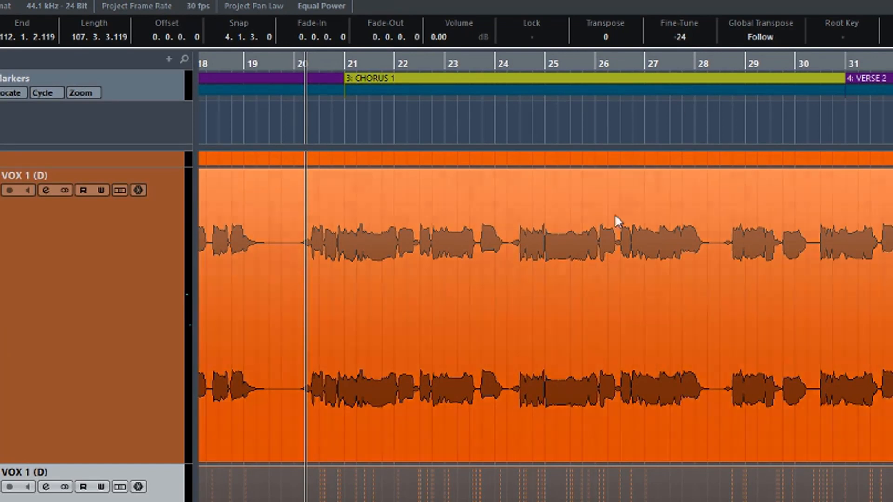
{"action": "key", "text": "space"}
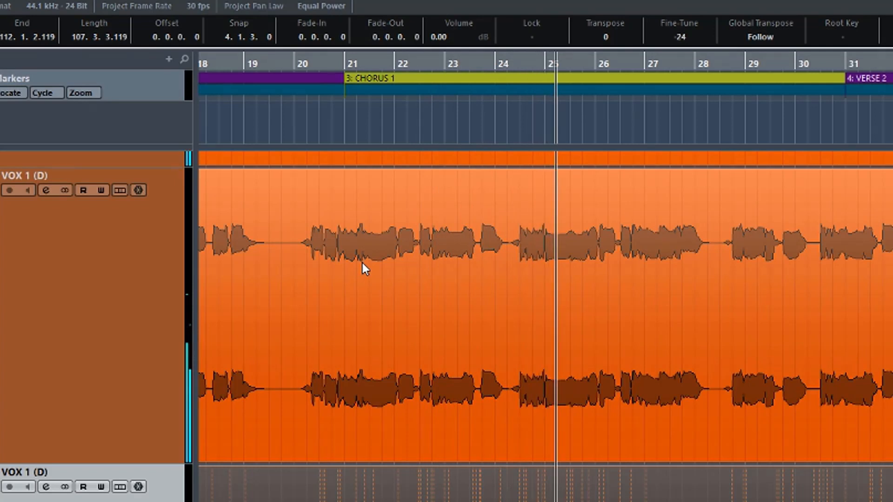
{"action": "key", "text": "space"}
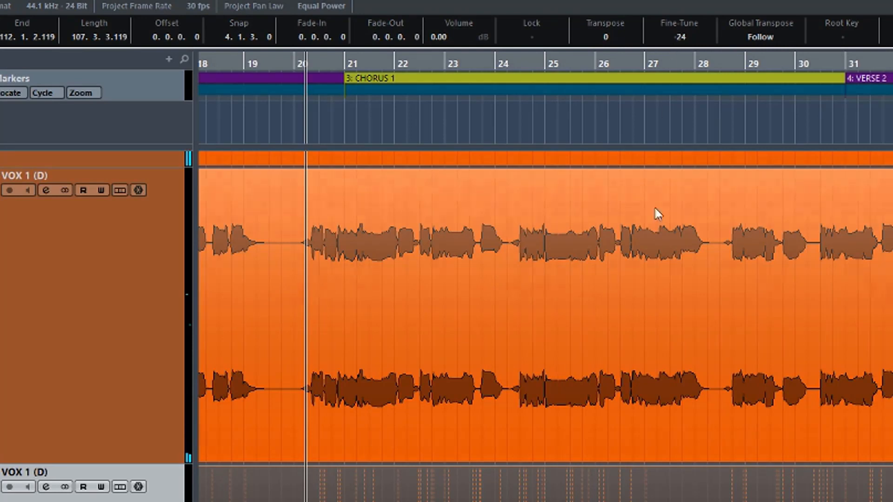
- Activate the WavesTune Stereo insert on the upper VOX 1 (D) duplicate and close its plug-in window
{"action": "scroll", "coordinate": [538, 380], "scroll_direction": "up", "scroll_amount": 2}
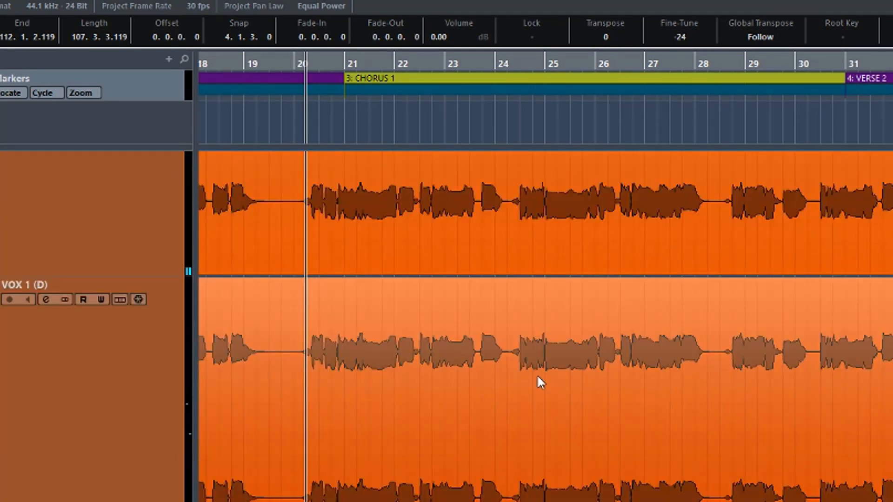
{"action": "scroll", "coordinate": [537, 379], "scroll_direction": "up", "scroll_amount": 2}
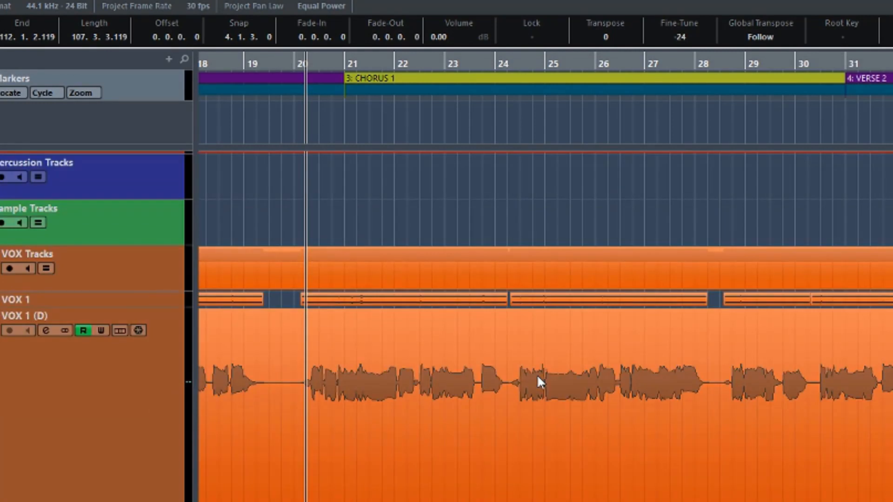
{"action": "scroll", "coordinate": [534, 375], "scroll_direction": "down", "scroll_amount": 2}
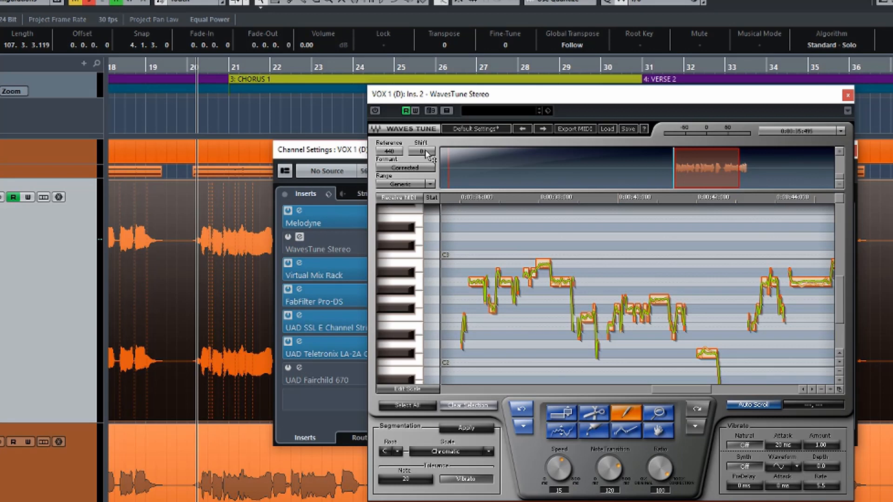
{"action": "left_click", "coordinate": [375, 111]}
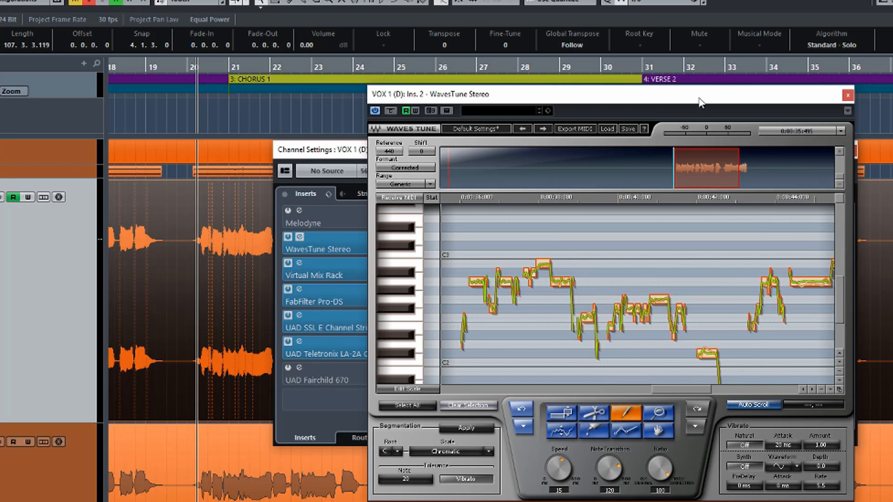
{"action": "left_click", "coordinate": [847, 96]}
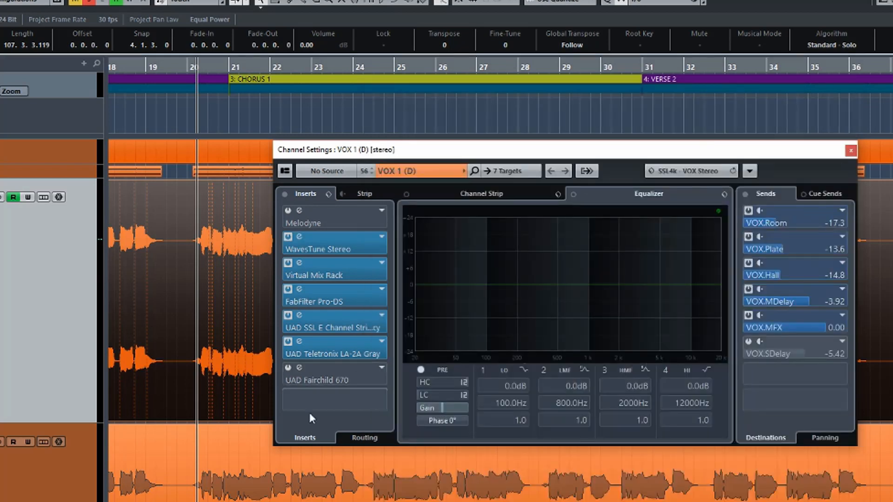
- Reset the Fine-Tune of the VOX 1 (D) duplicate below to 0, and open and activate its WavesTune Stereo insert
{"action": "left_click", "coordinate": [252, 475]}
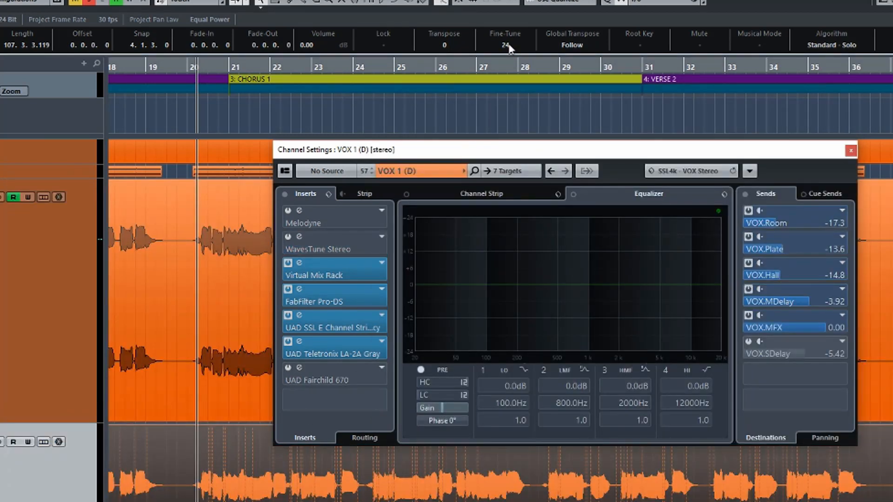
{"action": "left_click_drag", "start_coordinate": [510, 71], "coordinate": [512, 88]}
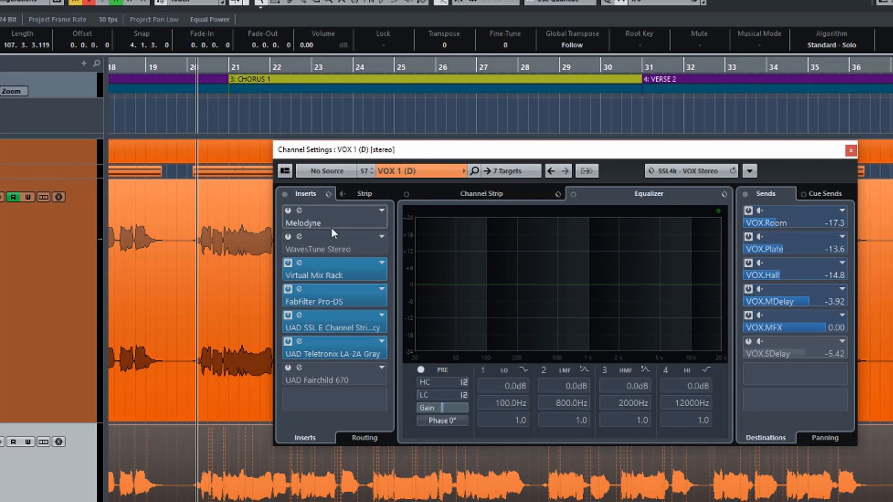
{"action": "left_click", "coordinate": [321, 244]}
{"action": "left_click", "coordinate": [119, 116]}
{"action": "scroll", "coordinate": [18, 376], "scroll_direction": "down", "scroll_amount": 3}
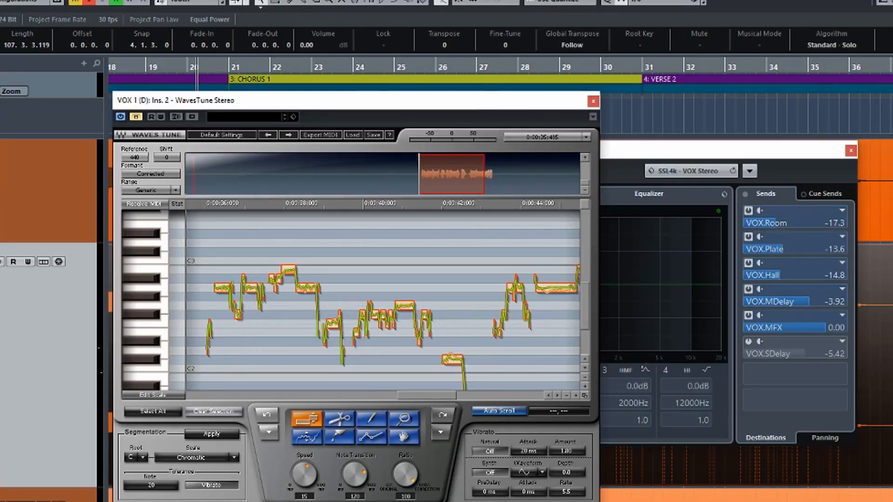
{"action": "scroll", "coordinate": [18, 377], "scroll_direction": "down", "scroll_amount": 2}
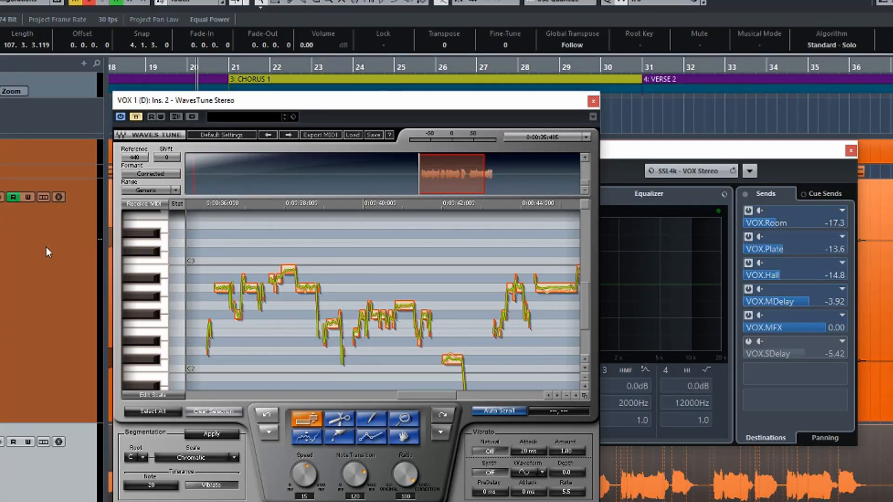
{"action": "left_click", "coordinate": [136, 116]}
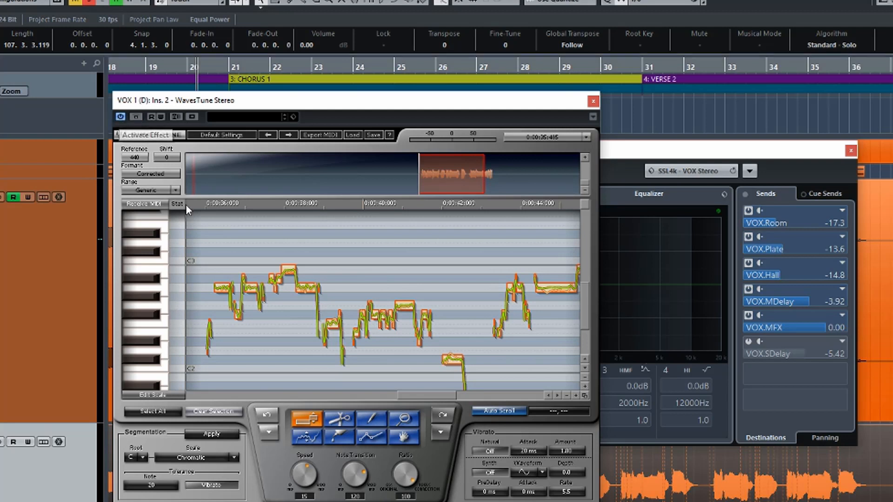
- Select the phrase's notes in WavesTune, raise the Shift to 60, and start playback
{"action": "left_click_drag", "start_coordinate": [199, 249], "coordinate": [551, 374]}
{"action": "left_click_drag", "start_coordinate": [168, 157], "coordinate": [169, 132]}
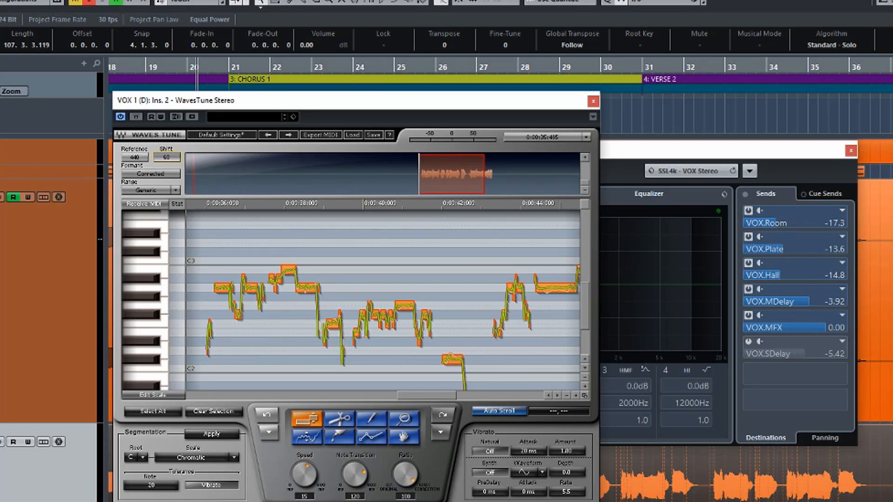
{"action": "key", "text": "space"}
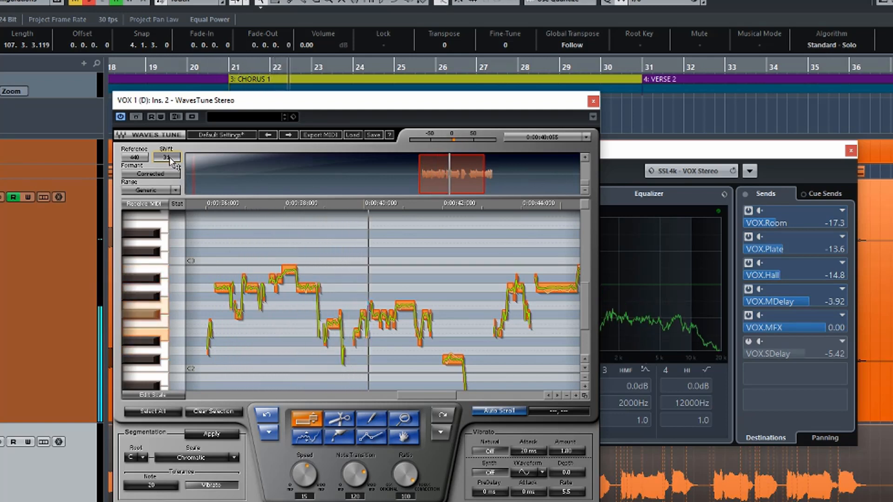
- Return the WavesTune Shift to 0 and play back the phrase for comparison
{"action": "left_click_drag", "start_coordinate": [171, 159], "coordinate": [171, 193]}
{"action": "key", "text": "space"}
{"action": "key", "text": "space"}
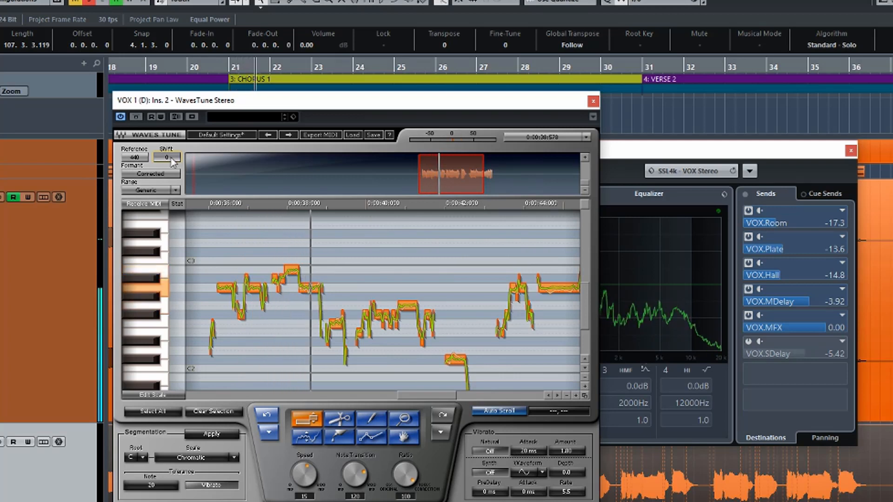
{"action": "key", "text": "space"}
{"action": "key", "text": "space"}
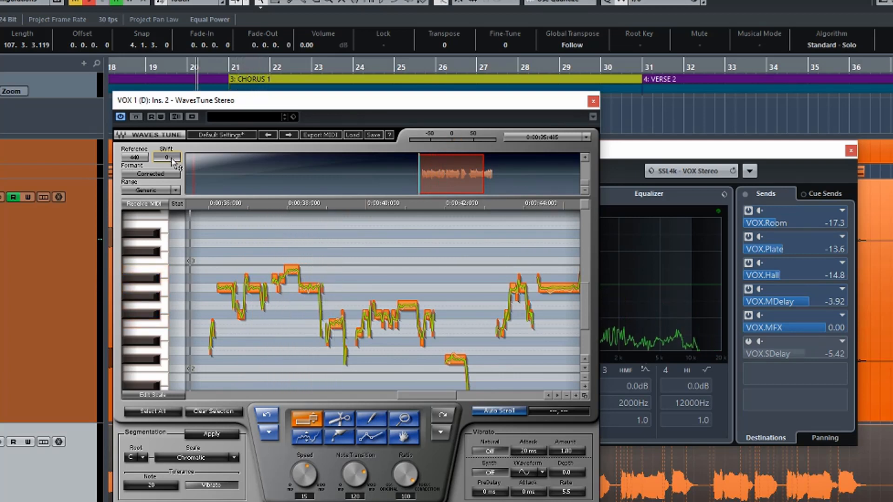
- Detune the duplicate downward with a negative WavesTune Shift during playback, and reposition the plug-in window
{"action": "left_click_drag", "start_coordinate": [171, 158], "coordinate": [171, 136]}
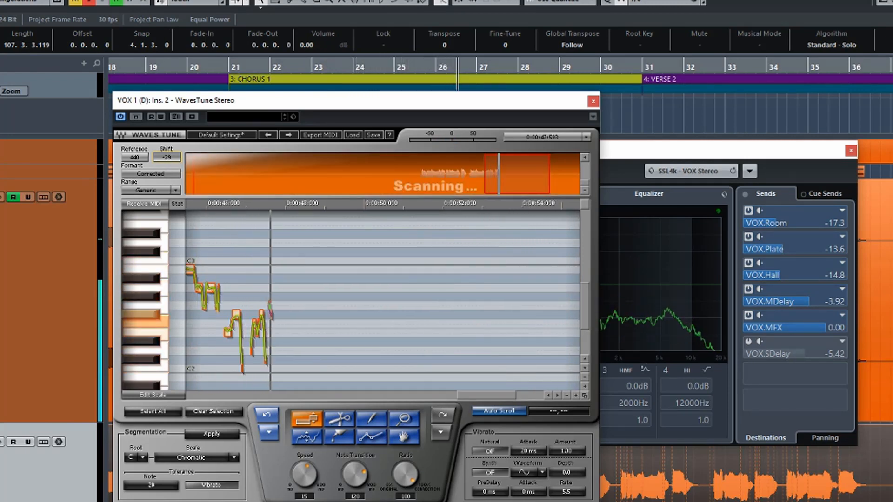
{"action": "scroll", "coordinate": [174, 159], "scroll_direction": "down", "scroll_amount": 20}
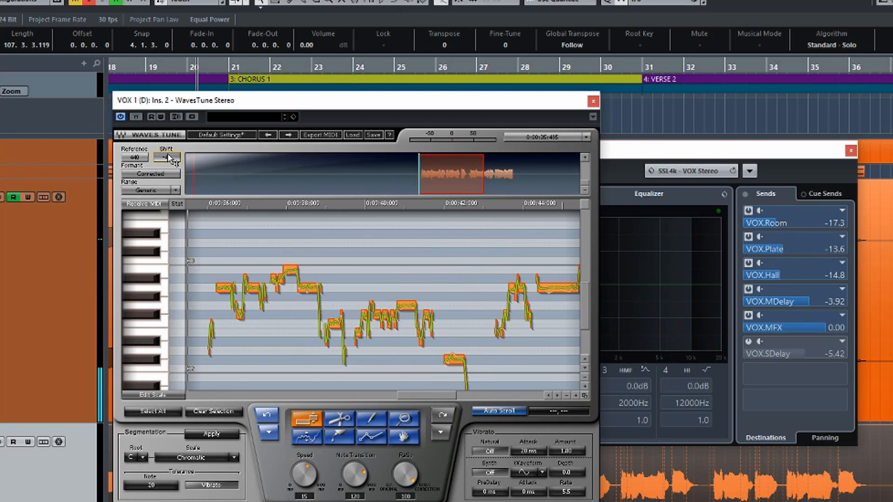
{"action": "left_click_drag", "start_coordinate": [168, 156], "coordinate": [170, 160]}
{"action": "left_click_drag", "start_coordinate": [426, 101], "coordinate": [450, 137]}
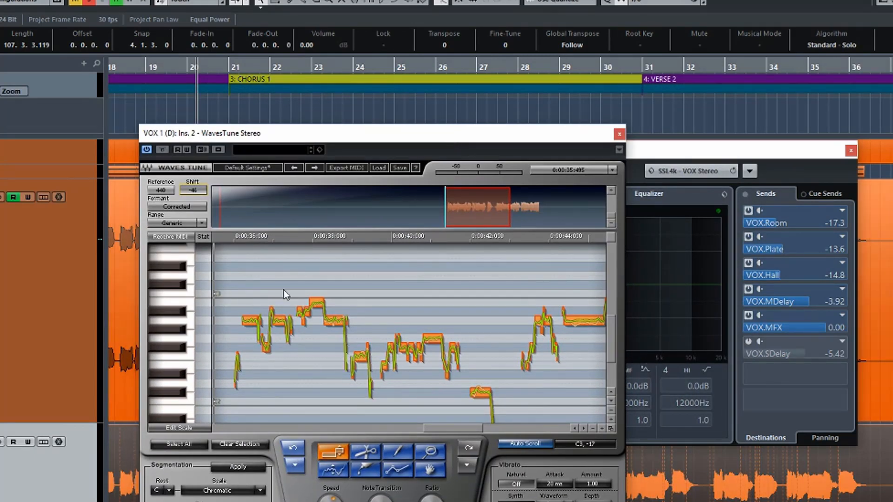